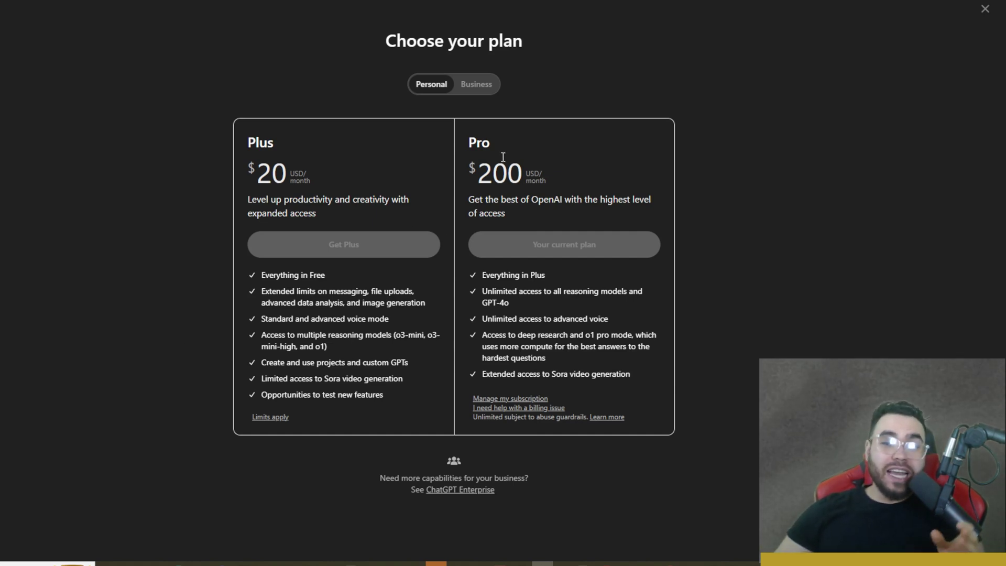
Step: Highlight the Pro plan's monthly price and scroll through the Introducing deep research article
drag(493, 160, 547, 181)
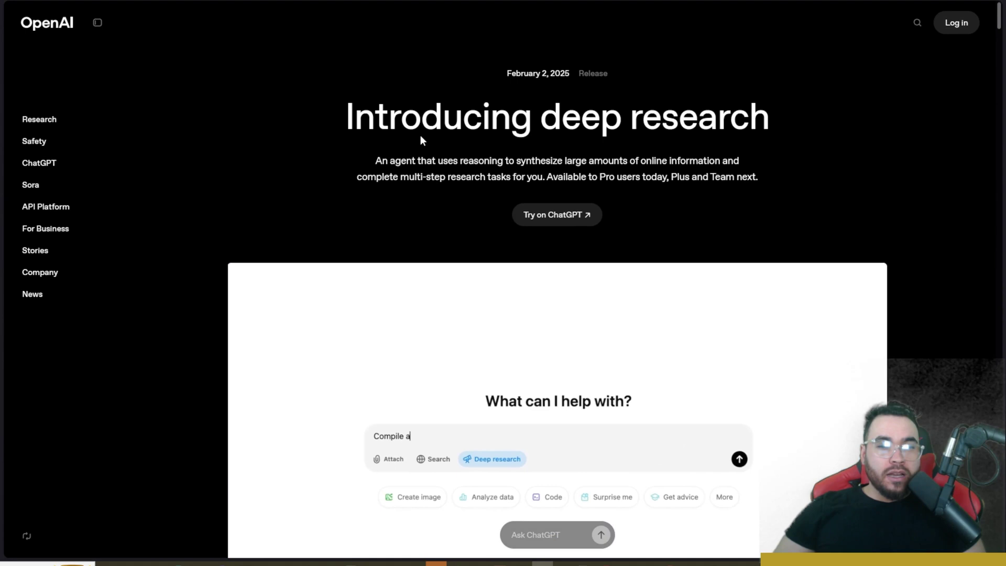
scroll(519, 155, down, 7)
scroll(520, 160, down, 20)
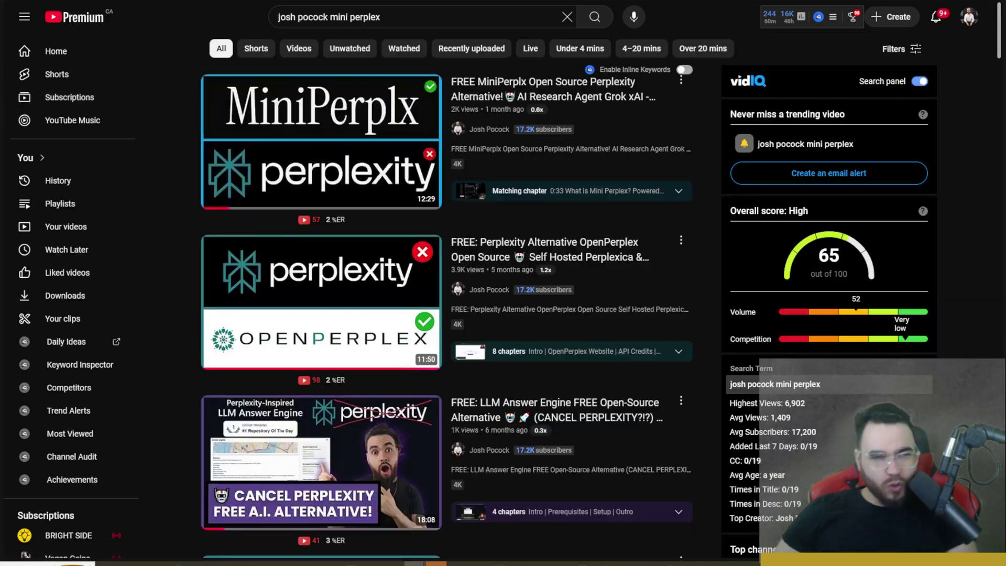
Step: Follow the GitHub link from the MiniPerplx video result to the scira repository
mouse_move(368, 139)
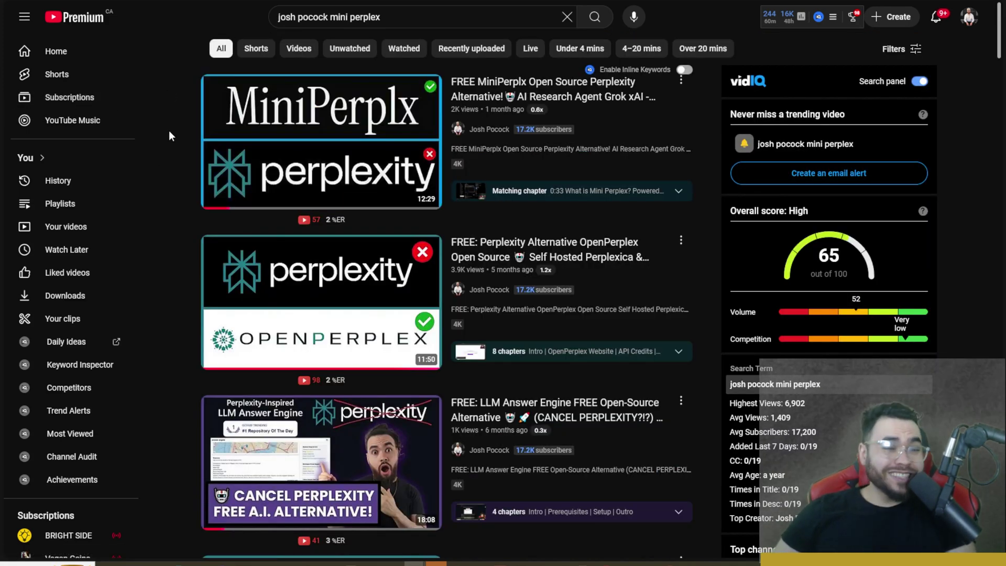
scroll(291, 376, down, 1)
scroll(294, 380, up, 1)
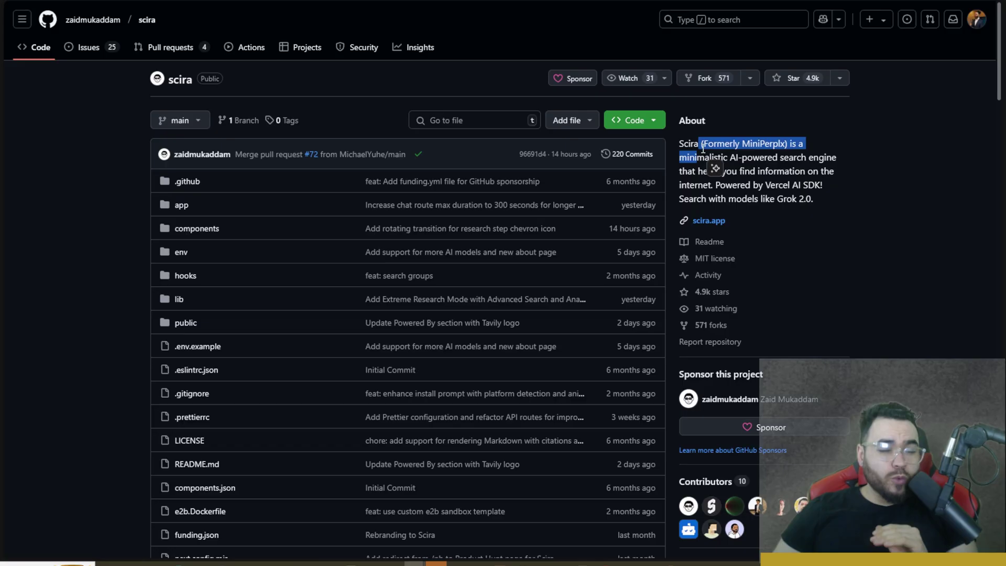
click(732, 143)
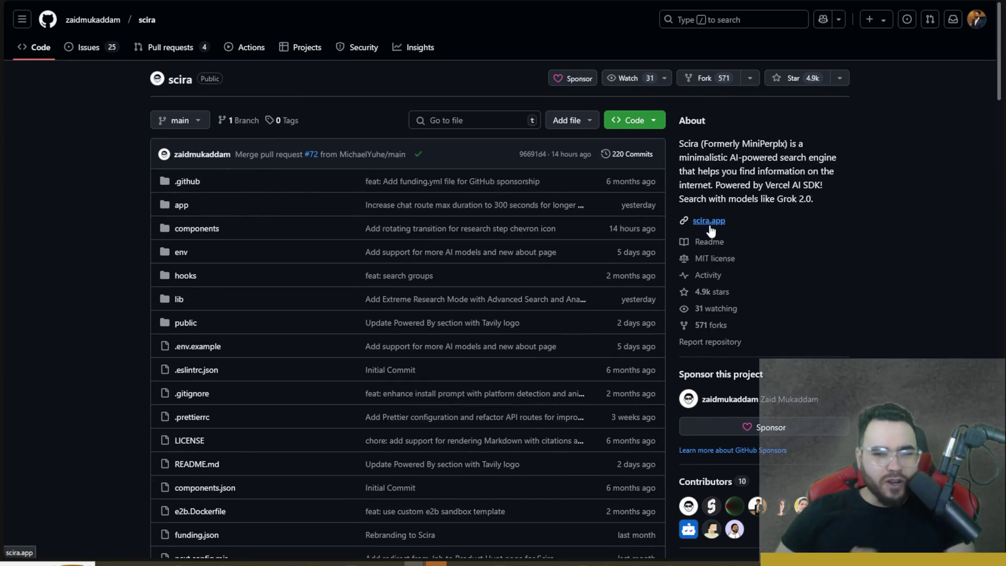
Step: Scroll the scira README to the Features list and models like Grok and Claude 3.5 Sonnet
scroll(710, 225, down, 15)
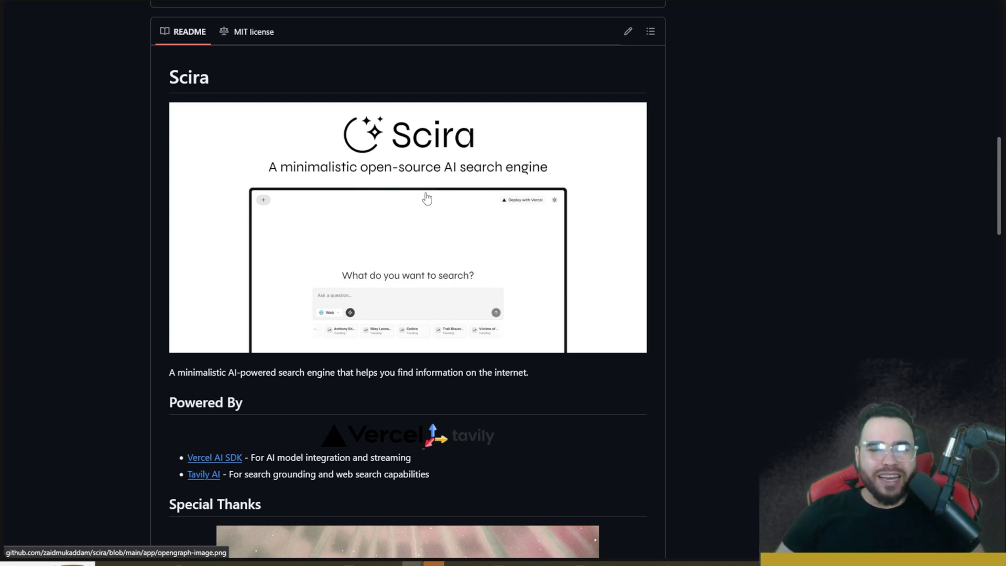
scroll(414, 205, up, 1)
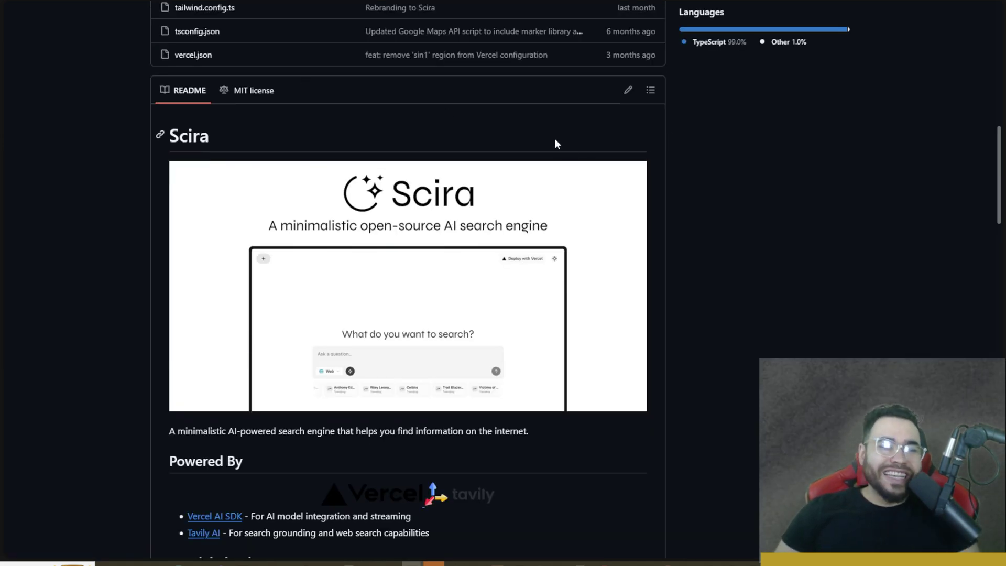
scroll(305, 194, down, 4)
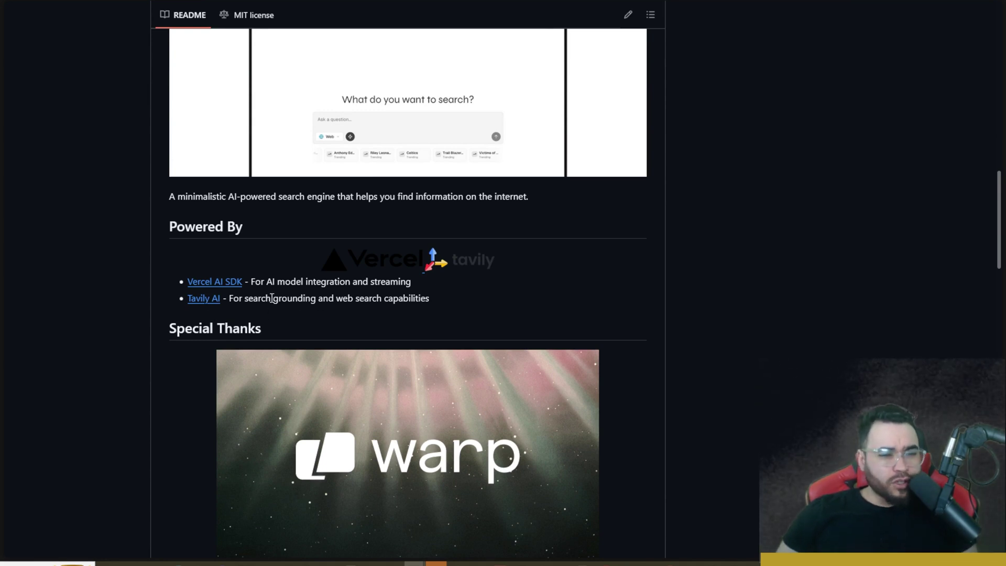
scroll(408, 313, down, 10)
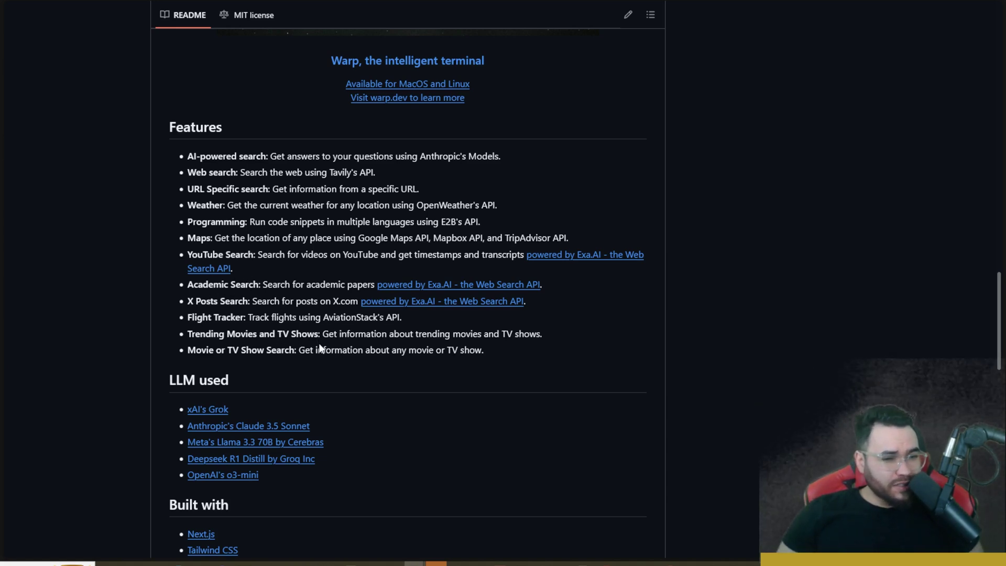
Step: Read through the README's Built with, Deploy your own and default search engine sections
scroll(207, 331, down, 1)
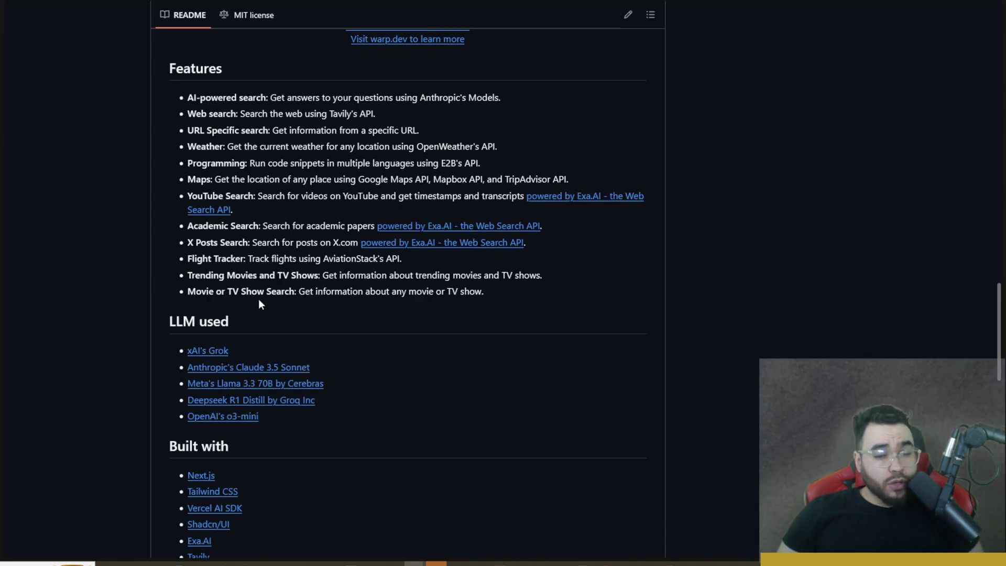
scroll(237, 342, down, 1)
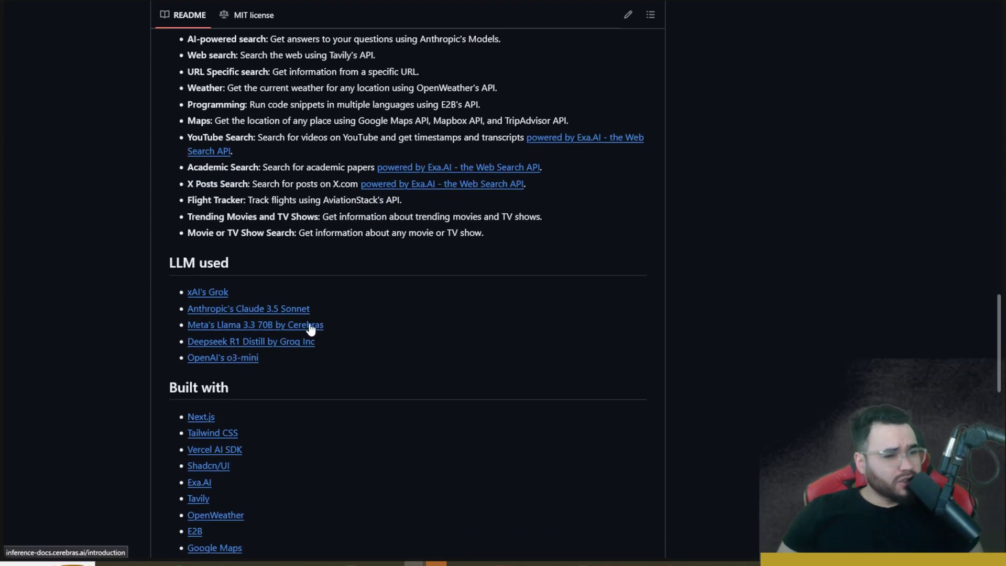
scroll(258, 315, down, 1)
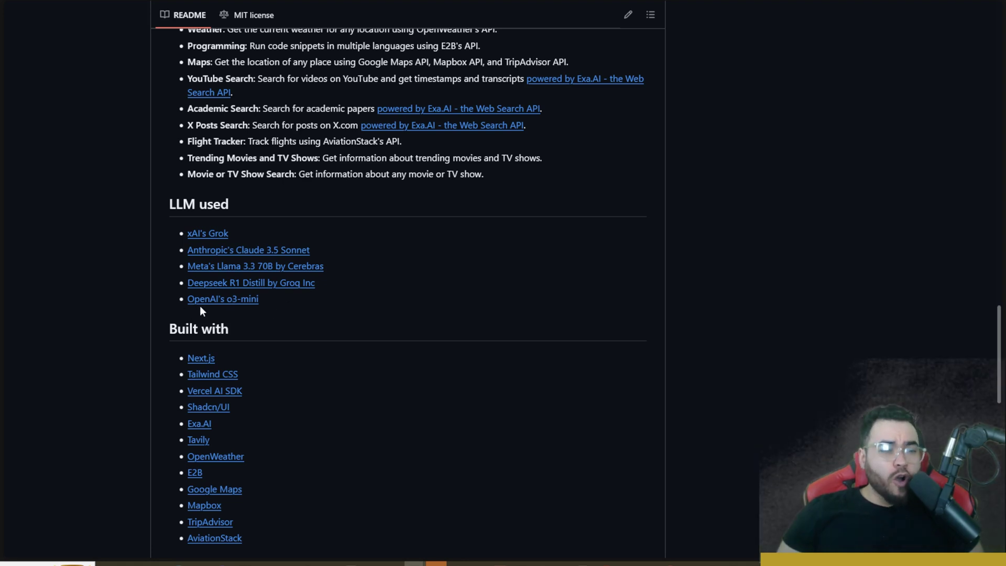
scroll(230, 306, down, 3)
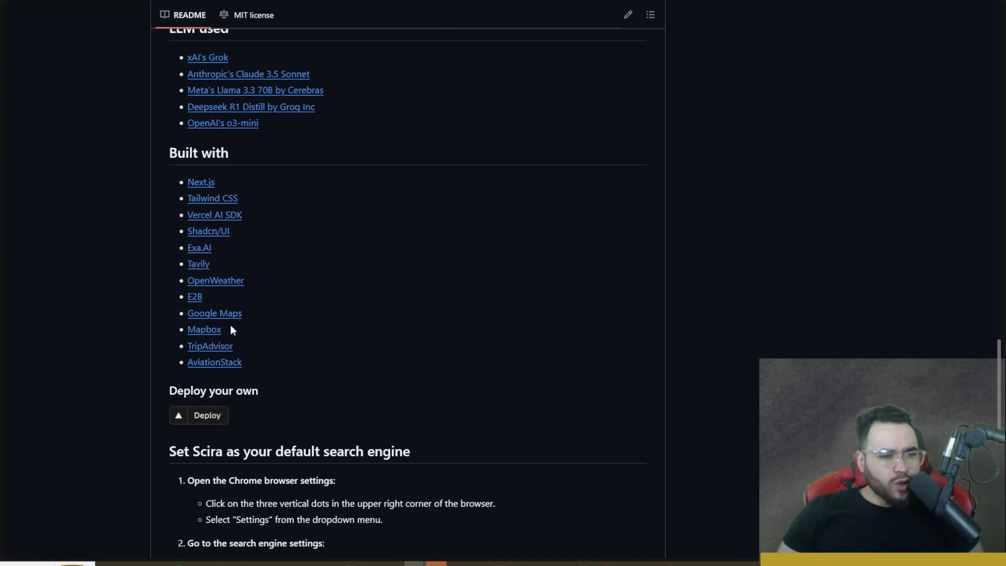
scroll(206, 356, down, 1)
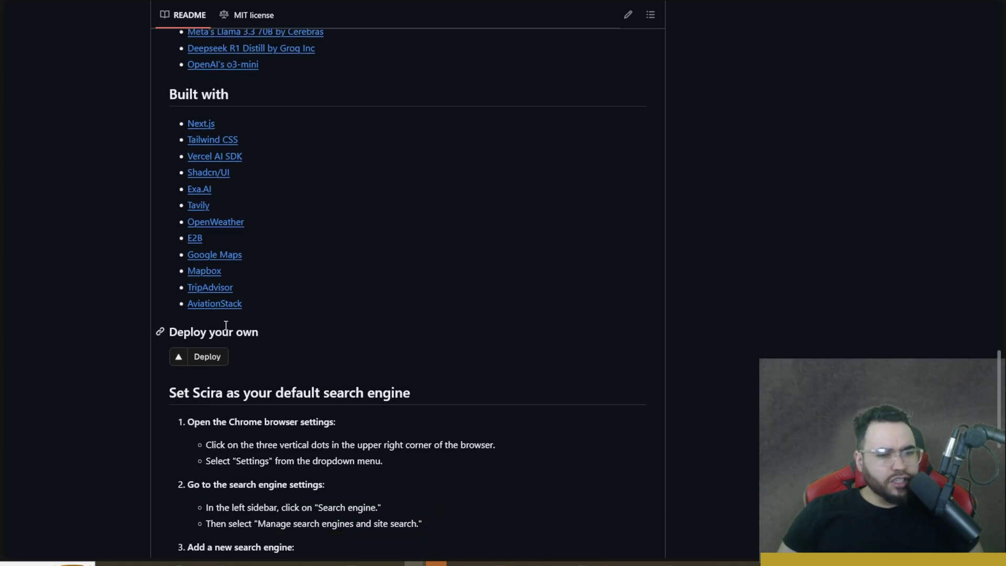
scroll(249, 321, down, 2)
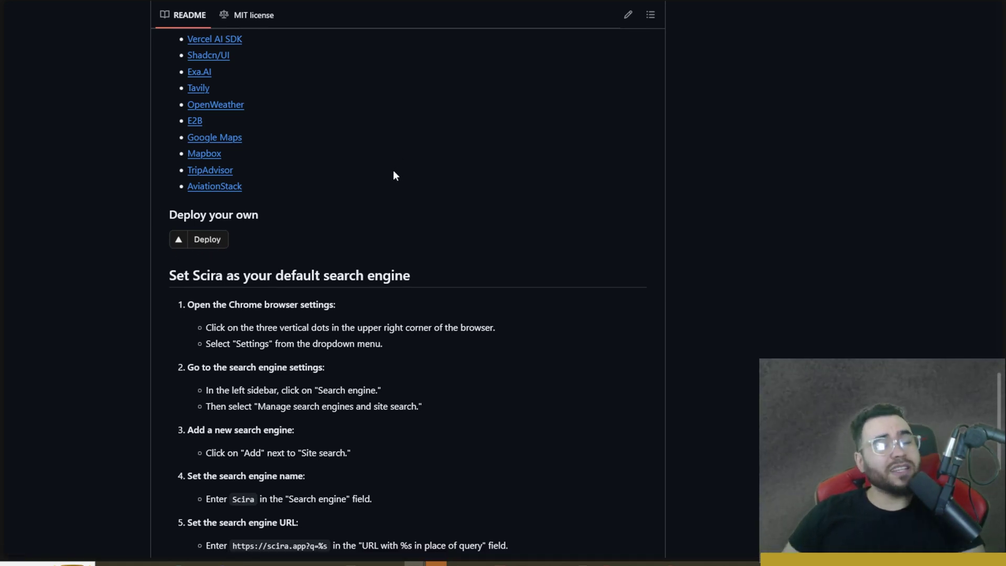
scroll(325, 262, down, 8)
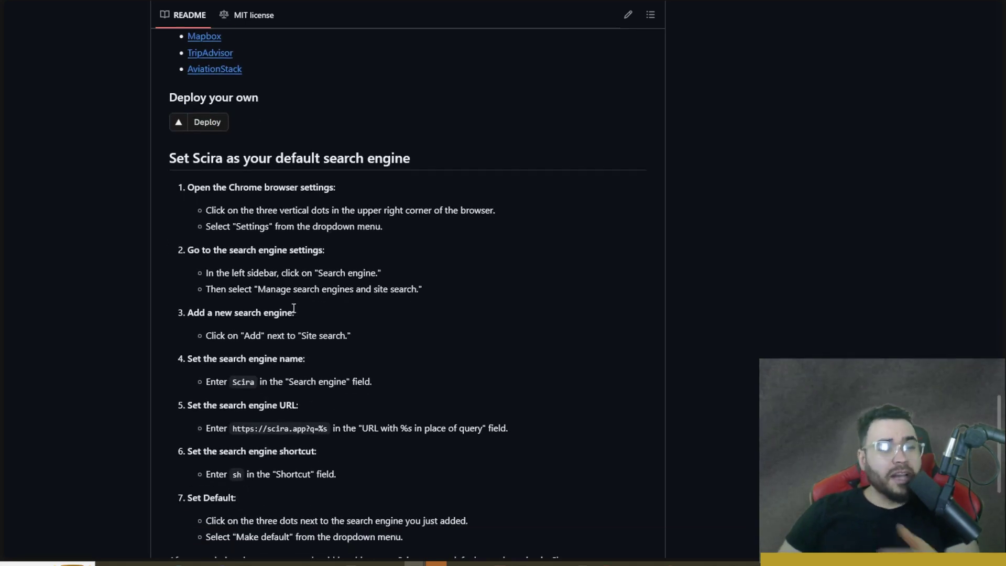
scroll(328, 306, up, 9)
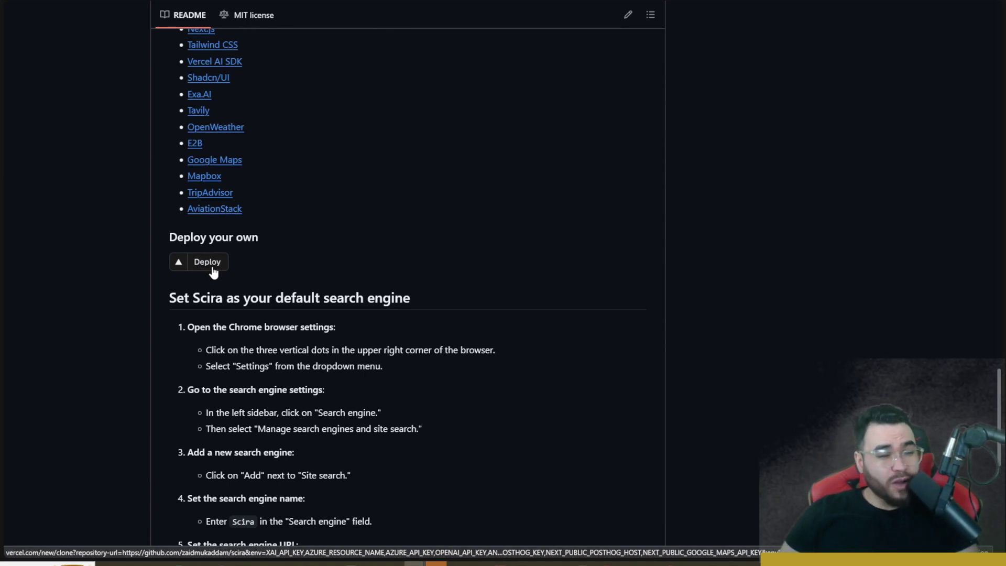
scroll(265, 328, down, 9)
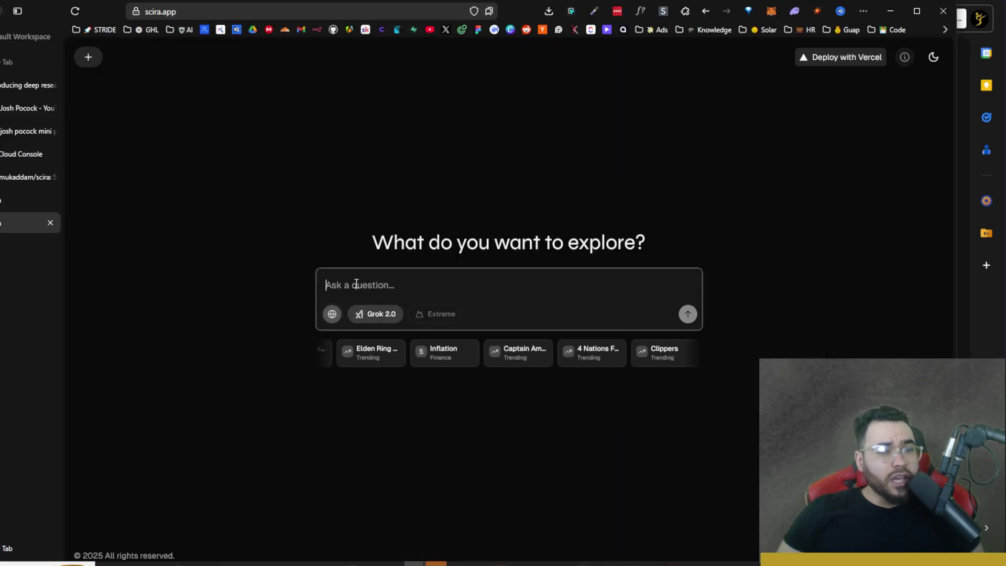
Step: Show Scira fullscreen and browse the available models, keeping Grok 2.0 selected
key(F11)
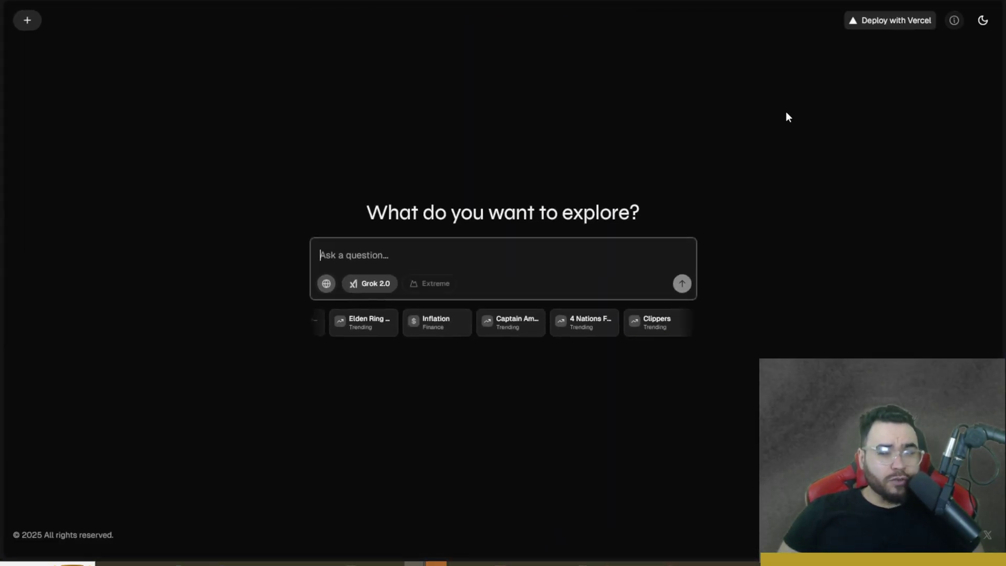
mouse_move(333, 284)
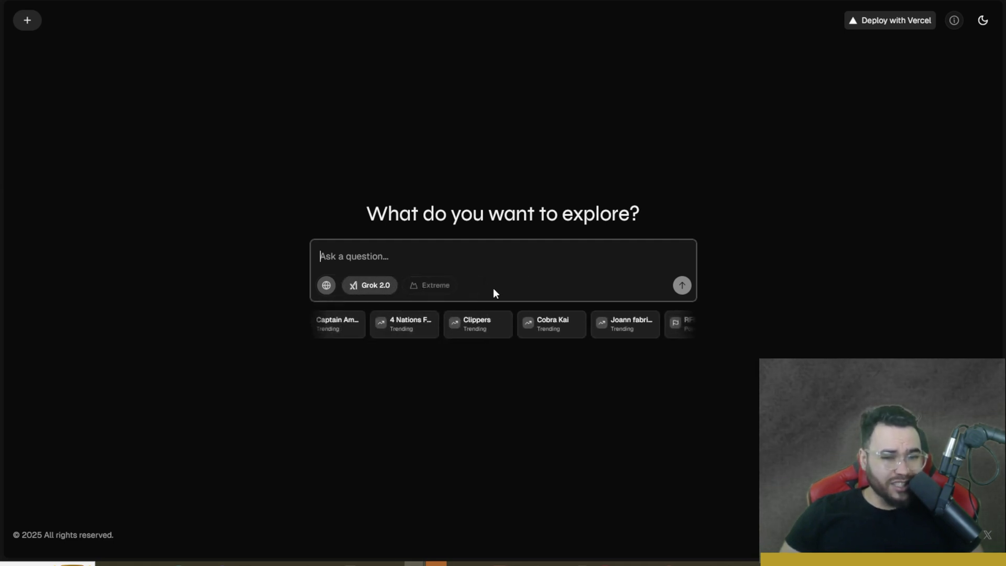
click(381, 289)
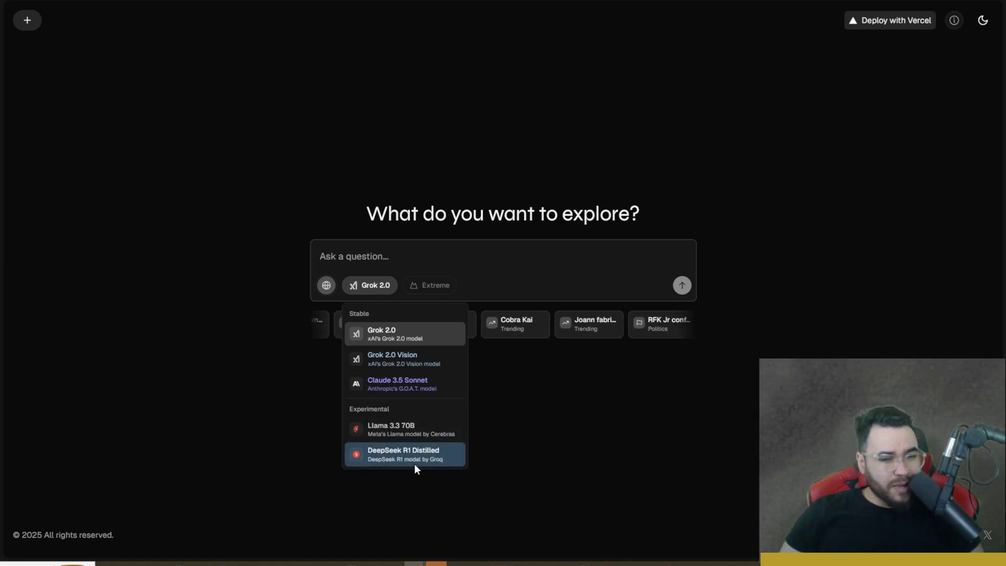
click(540, 429)
click(373, 285)
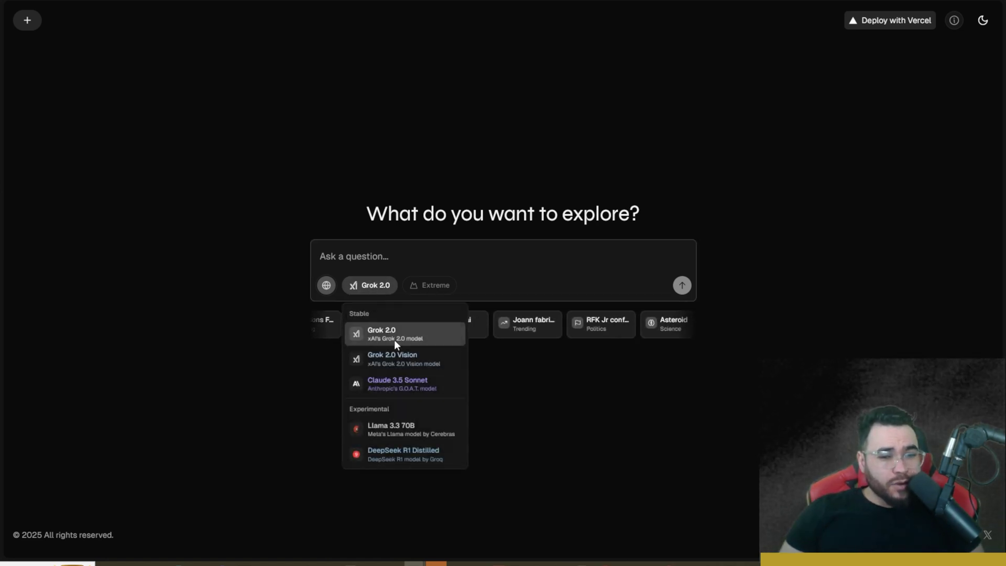
click(408, 335)
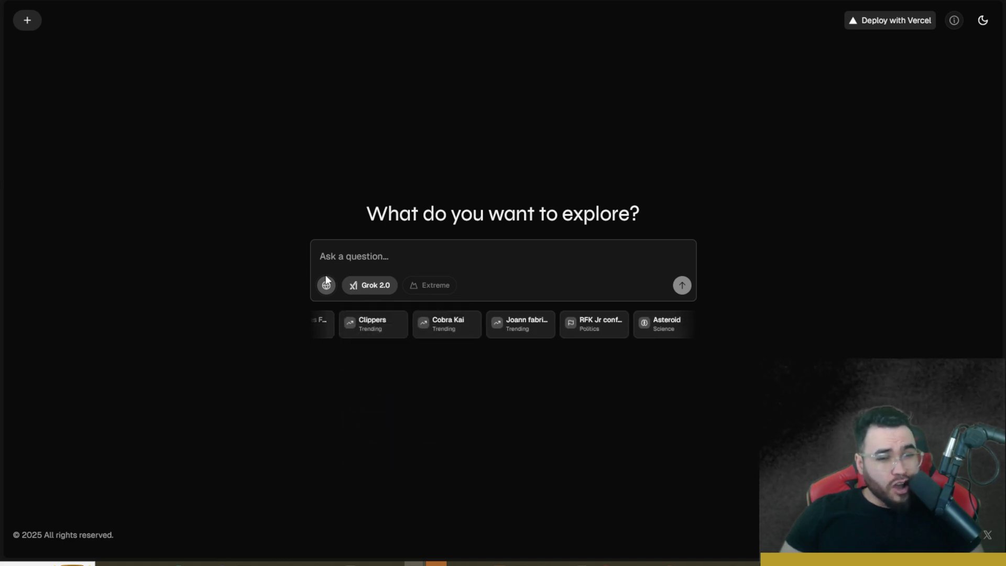
click(383, 260)
click(579, 328)
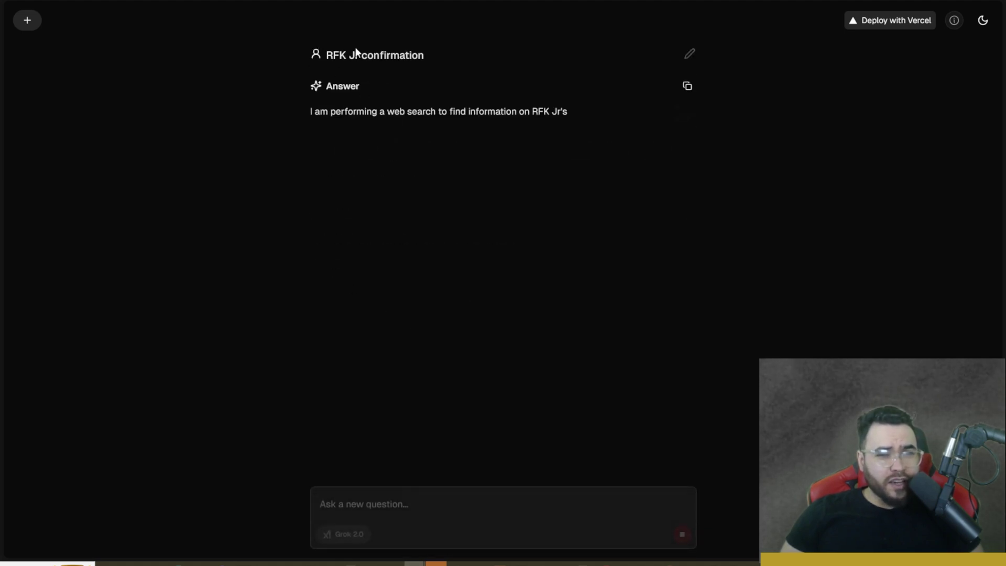
drag(370, 53, 401, 53)
click(286, 100)
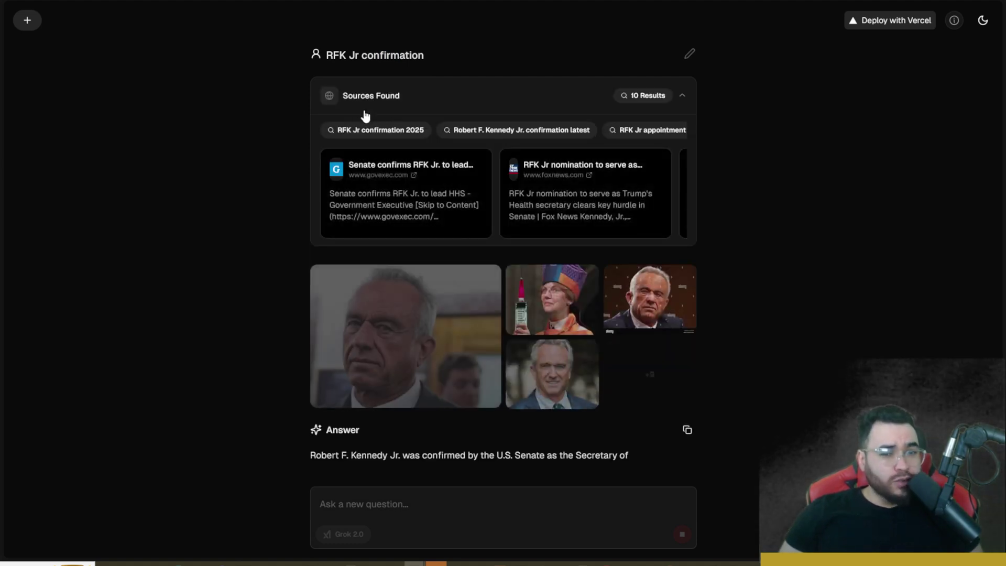
drag(355, 130, 401, 130)
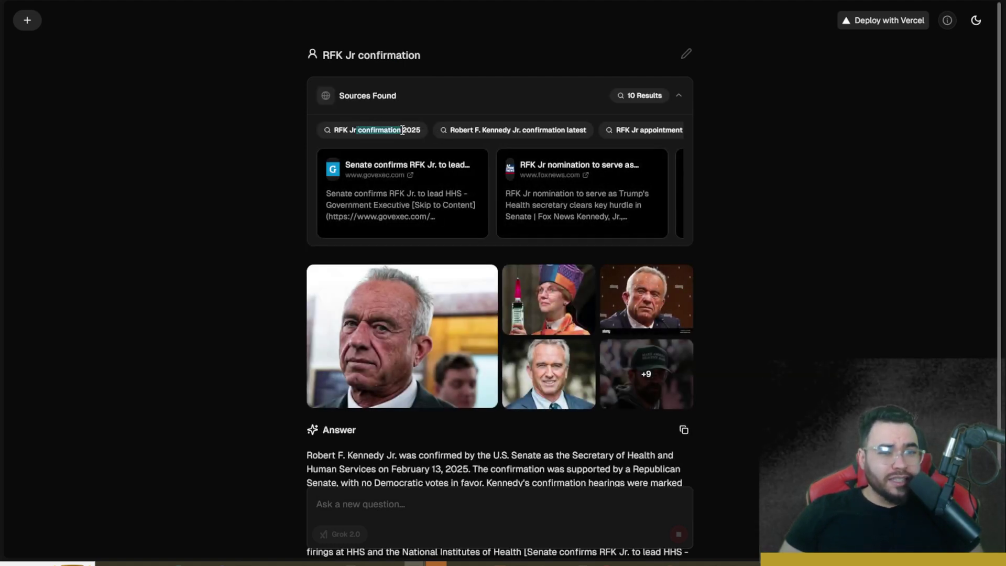
click(356, 134)
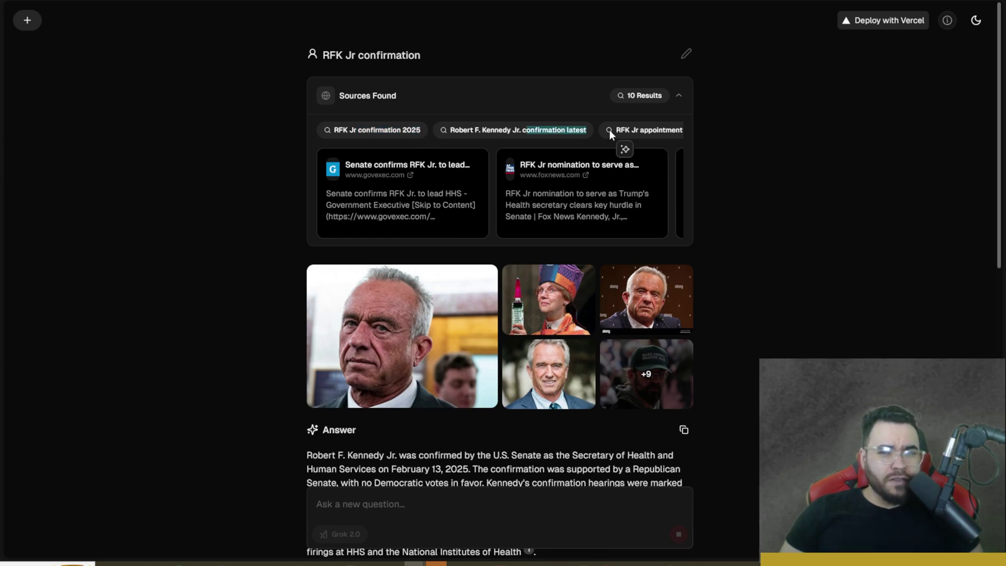
click(670, 130)
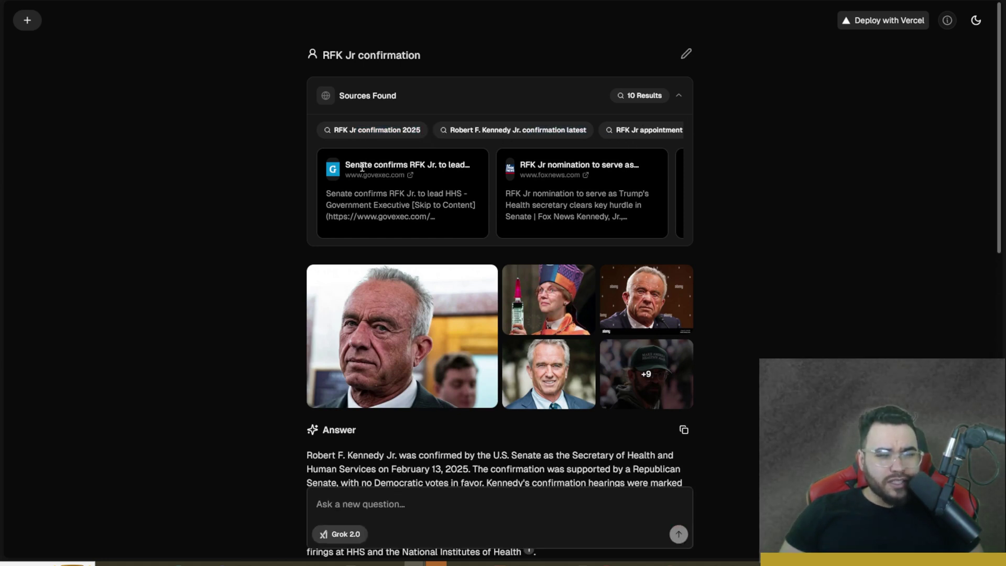
drag(570, 216, 629, 217)
click(665, 143)
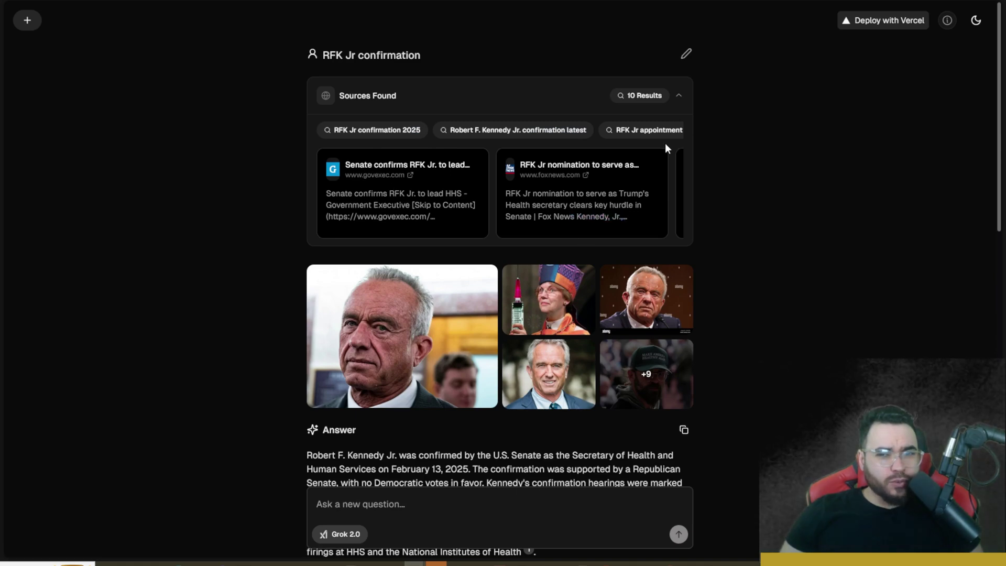
click(677, 101)
click(675, 104)
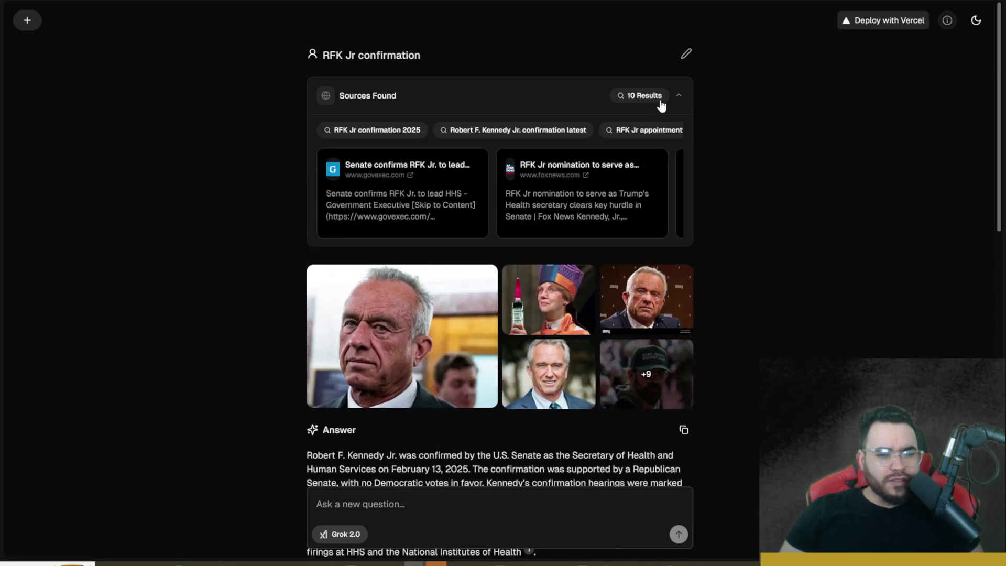
scroll(484, 271, down, 3)
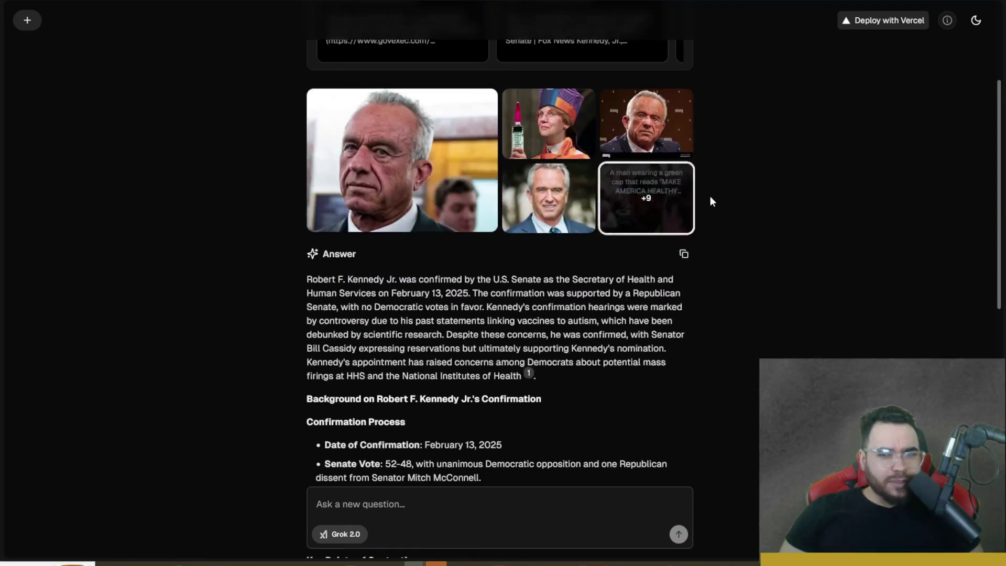
scroll(444, 371, down, 1)
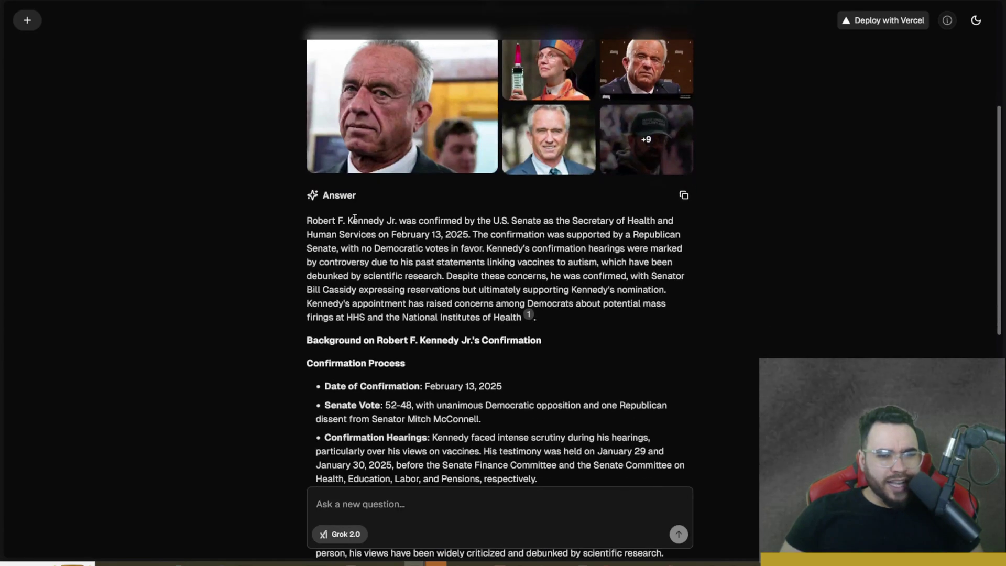
drag(385, 225, 637, 251)
scroll(472, 236, down, 2)
scroll(414, 231, down, 2)
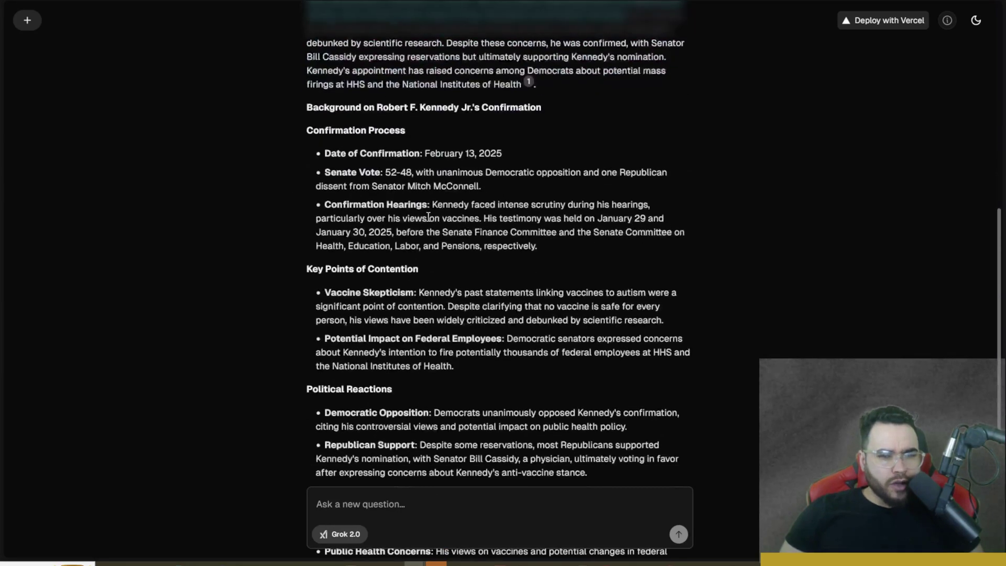
scroll(392, 220, down, 2)
scroll(313, 159, up, 1)
drag(307, 208, 401, 208)
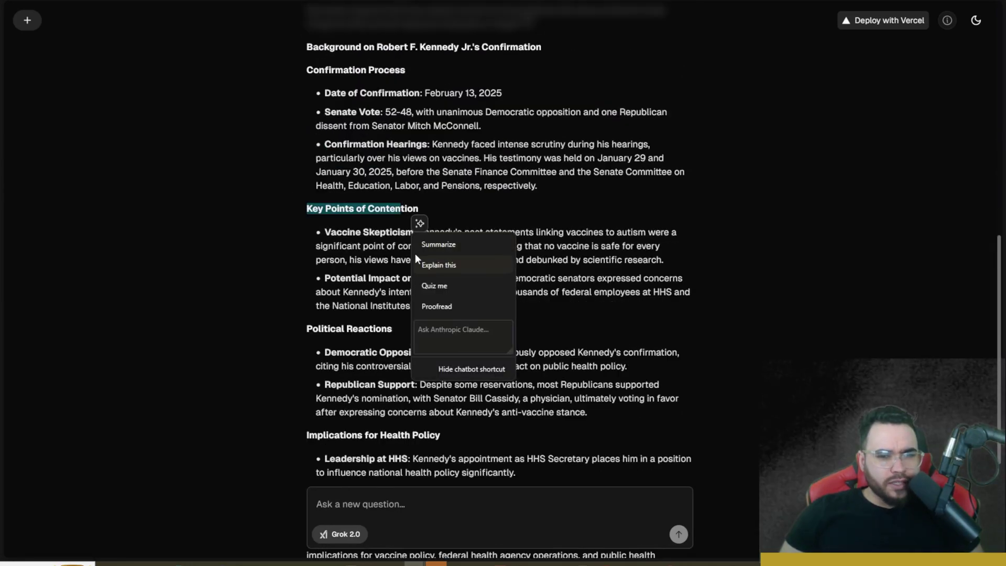
click(332, 309)
scroll(359, 287, down, 3)
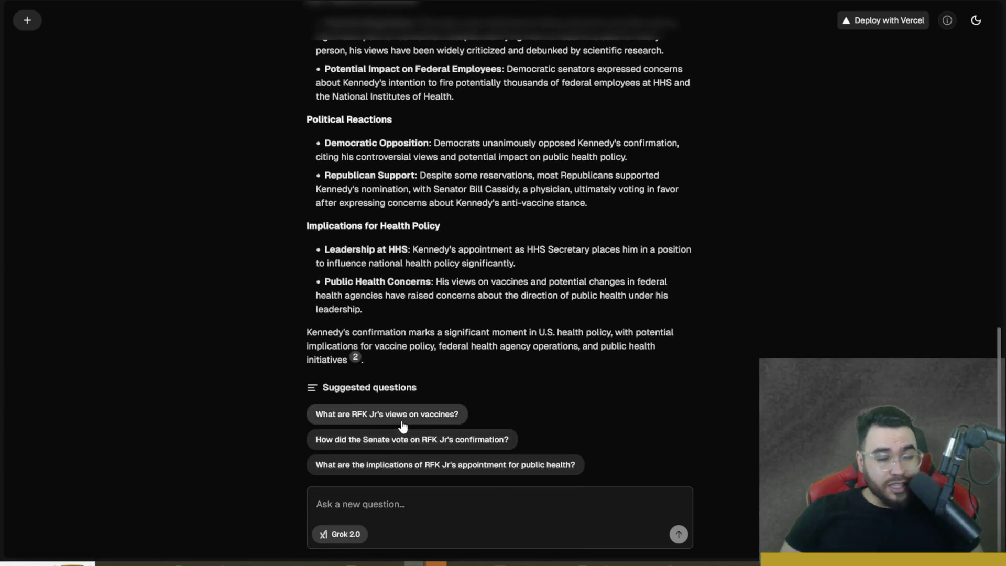
scroll(504, 457, up, 20)
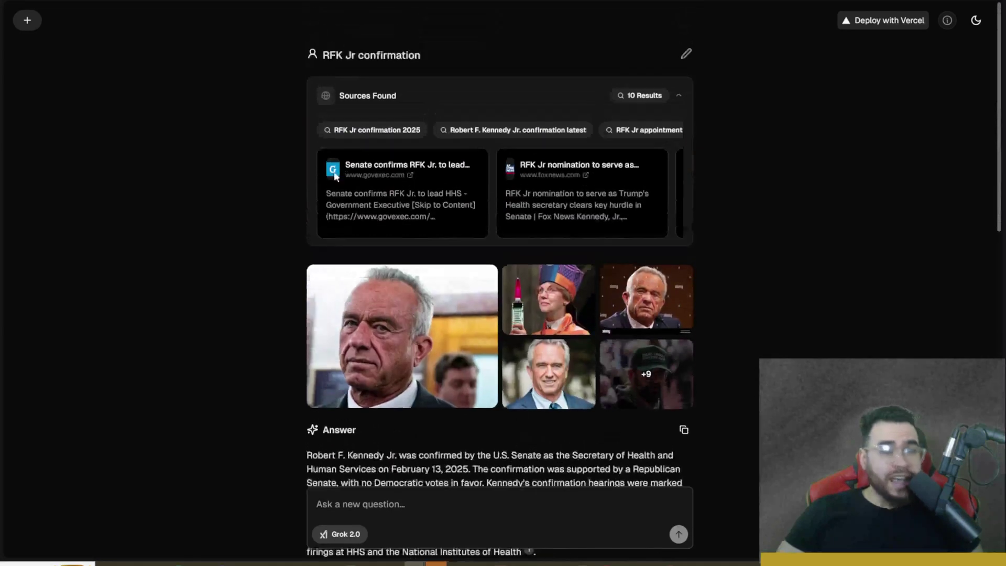
Step: Submit an Extreme-mode query on OpenAI's Deep Research ending 'and is it worth $200/mo', then expand the first search
key(ctrl+r)
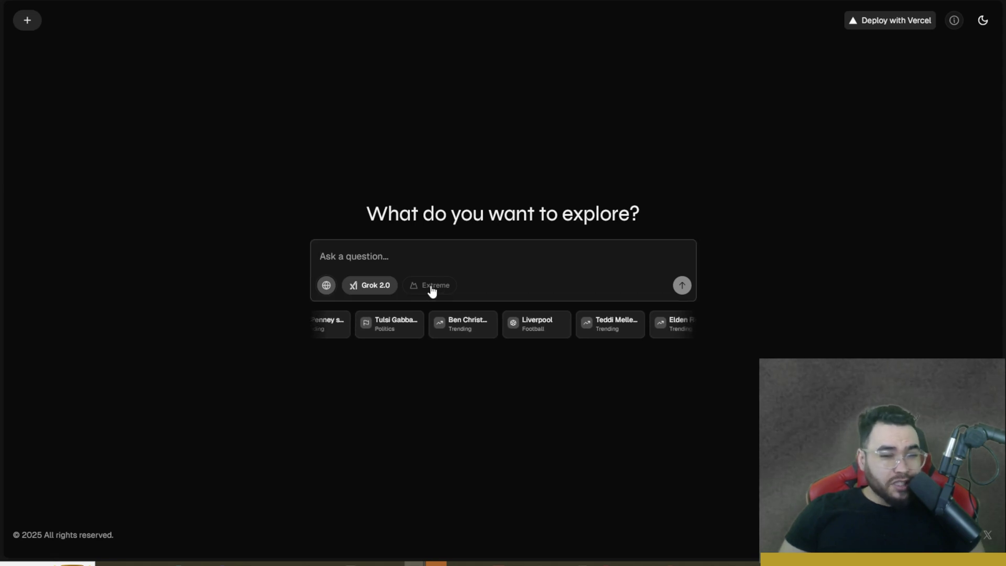
click(431, 287)
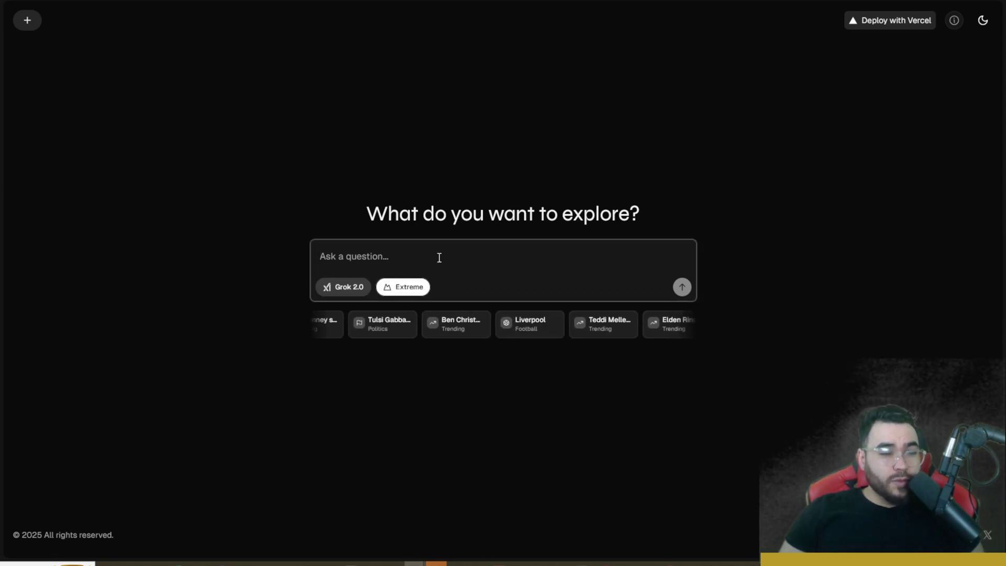
text(OpenAI's Deep Research making waves in the AI indsutry - what does this mean for the future of business, AI and research)
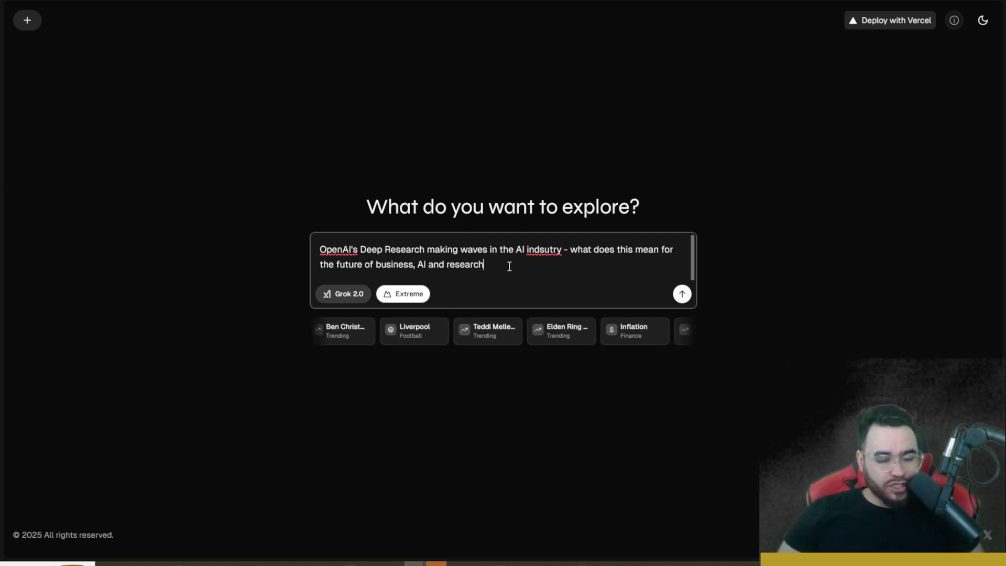
text(-and is it worth $200/mo)
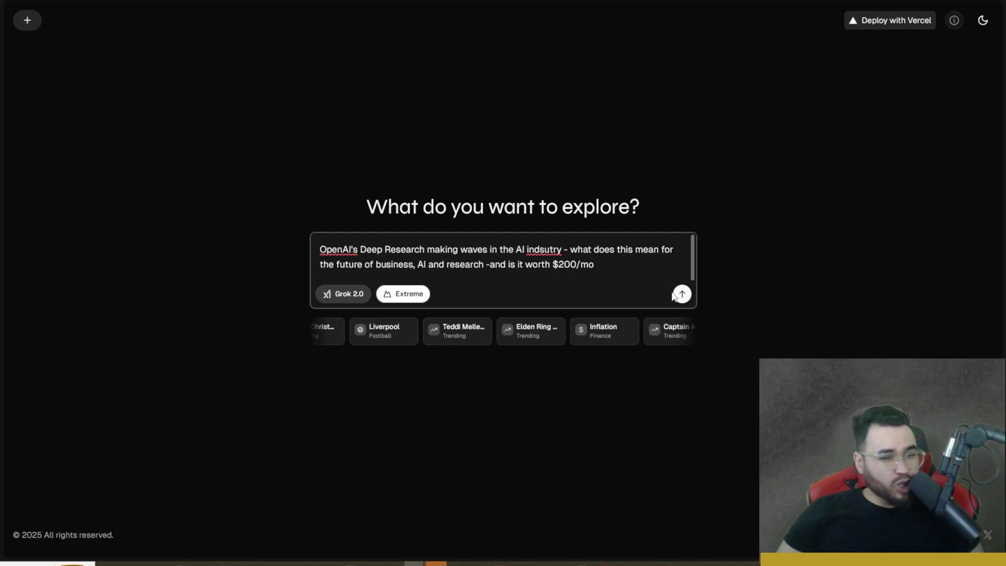
key(Return)
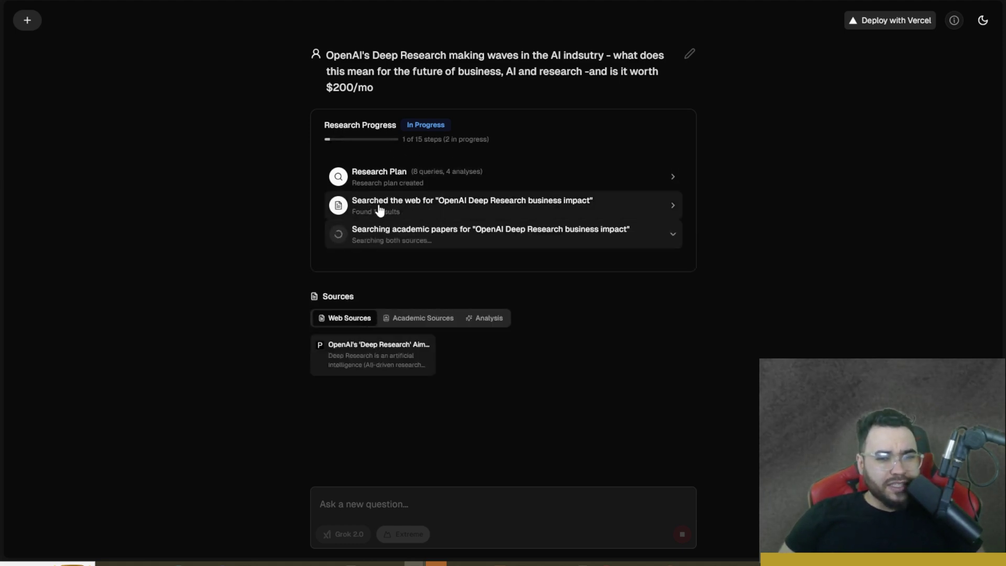
click(584, 208)
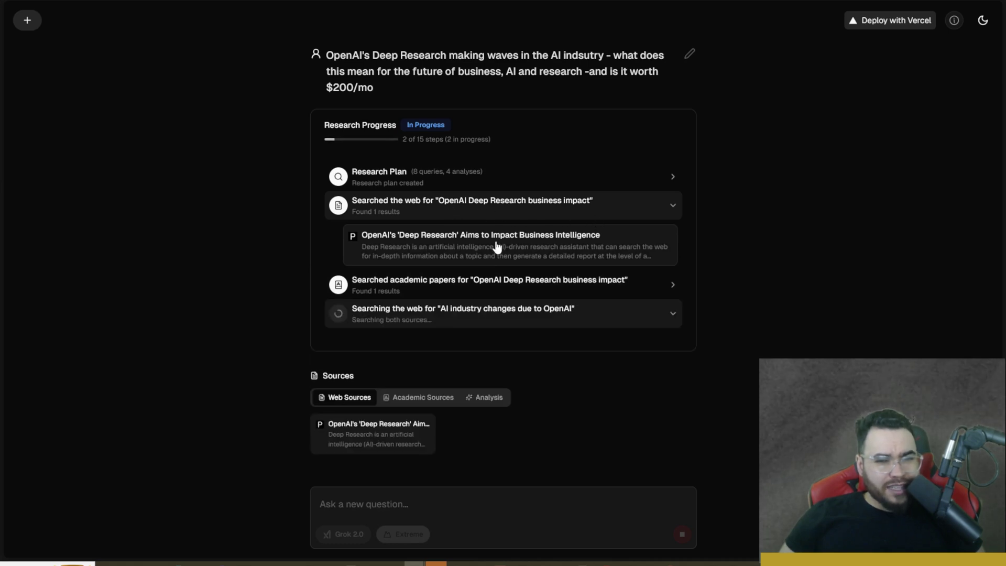
Step: Expand results for Deep Research papers, AI industry changes, $200/month value, controversies and AI ethics
click(437, 293)
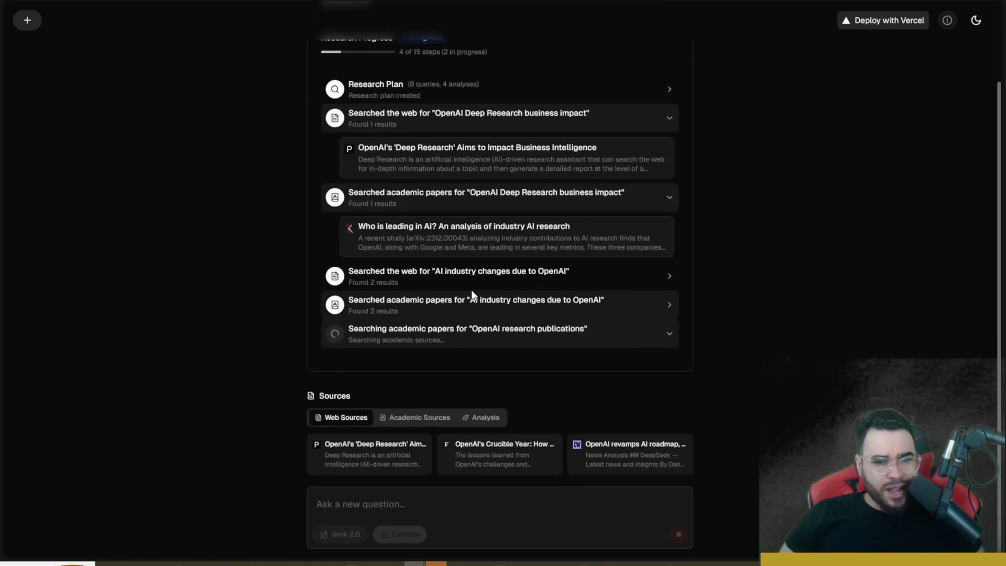
click(445, 282)
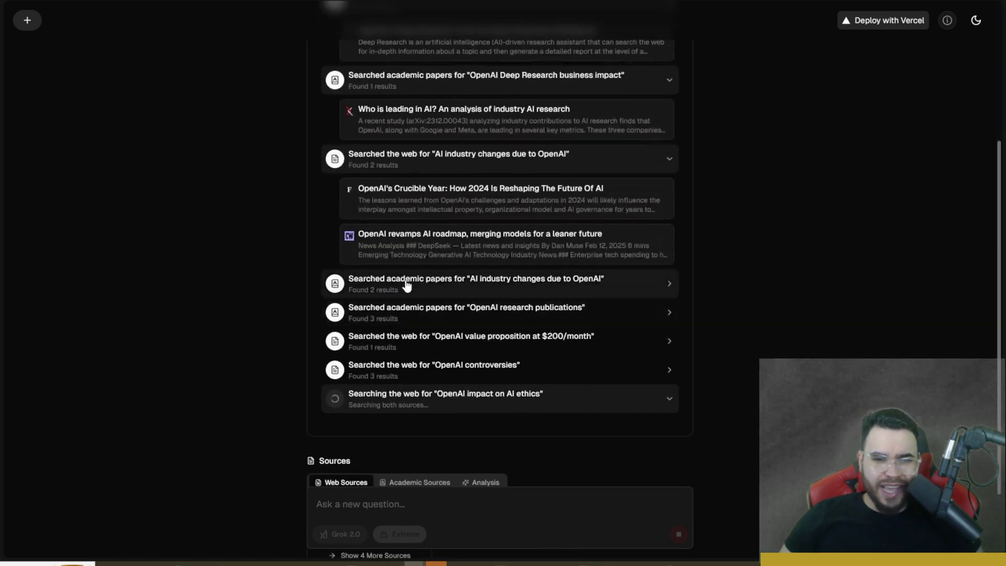
click(408, 288)
click(522, 296)
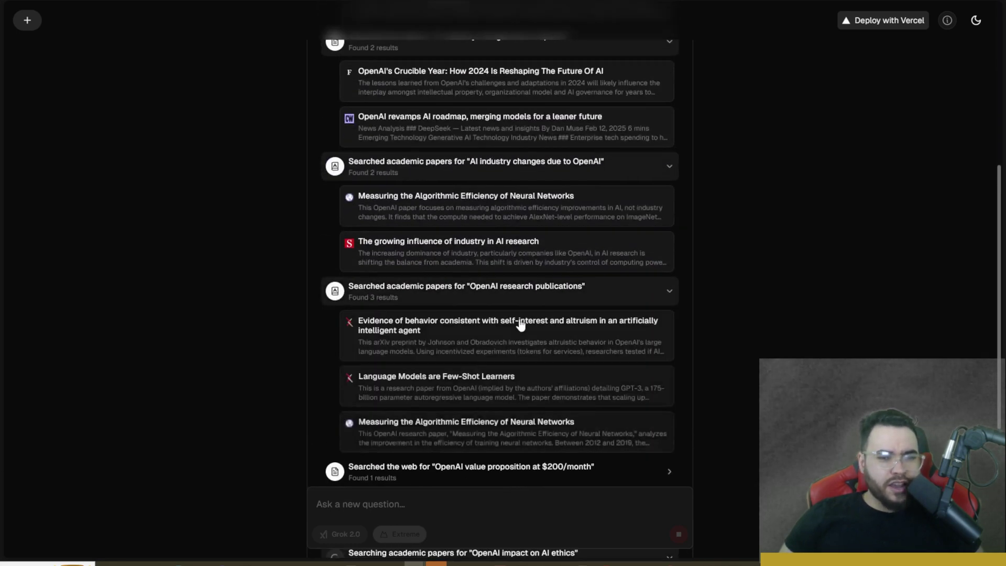
click(462, 301)
click(479, 315)
click(451, 314)
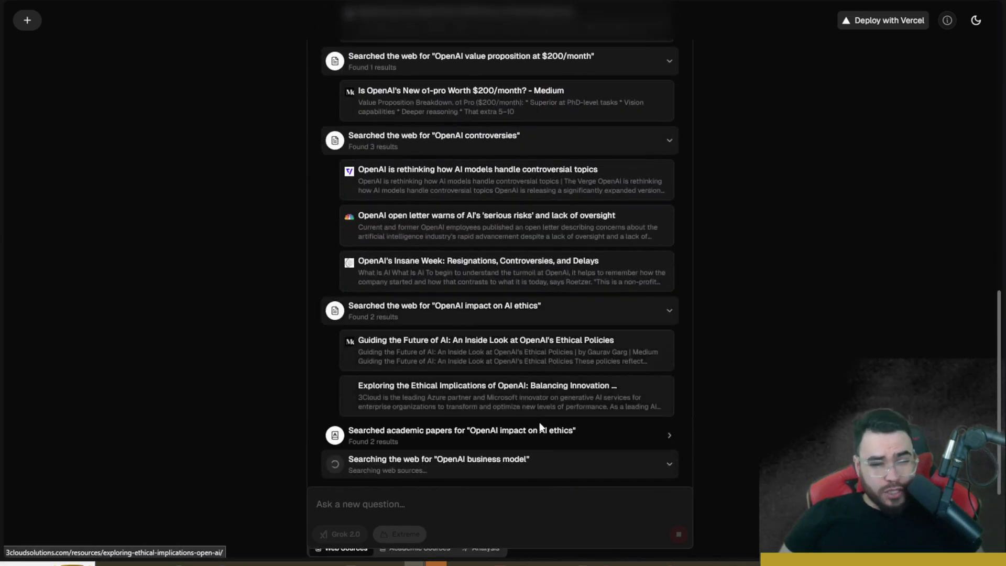
click(650, 328)
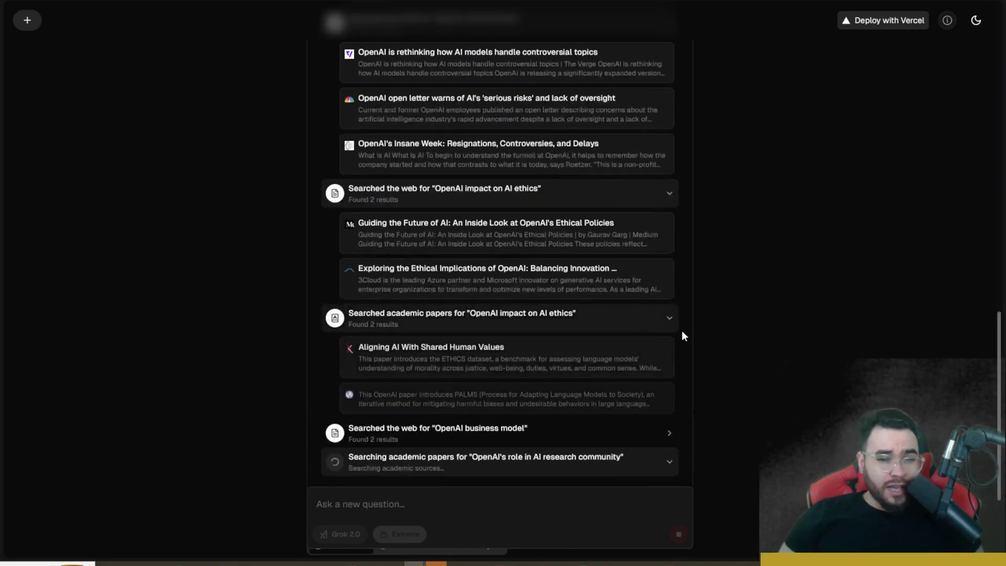
Step: Expand the web results on OpenAI's business model and papers on its role in AI research
scroll(678, 333, up, 8)
scroll(677, 344, up, 8)
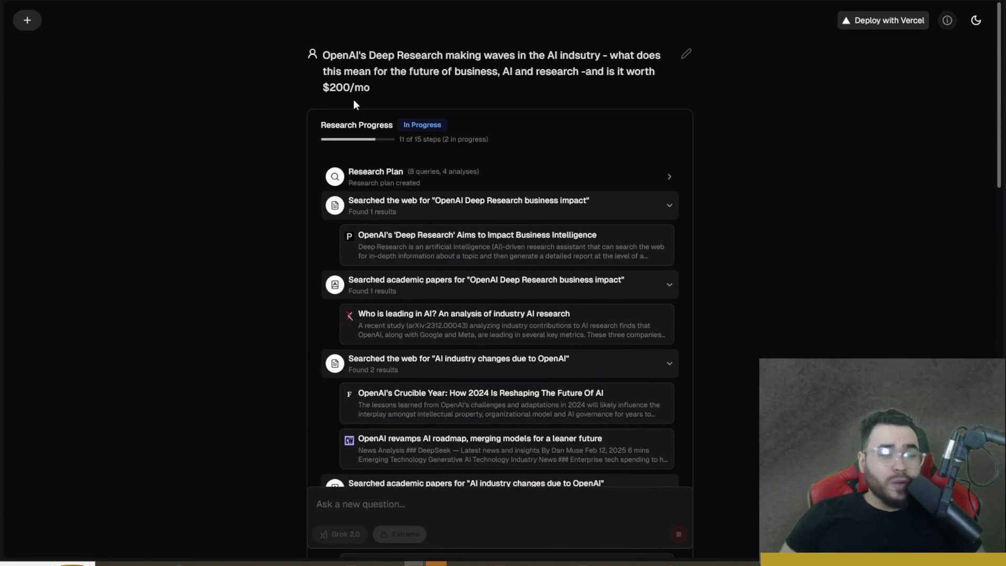
scroll(397, 181, down, 8)
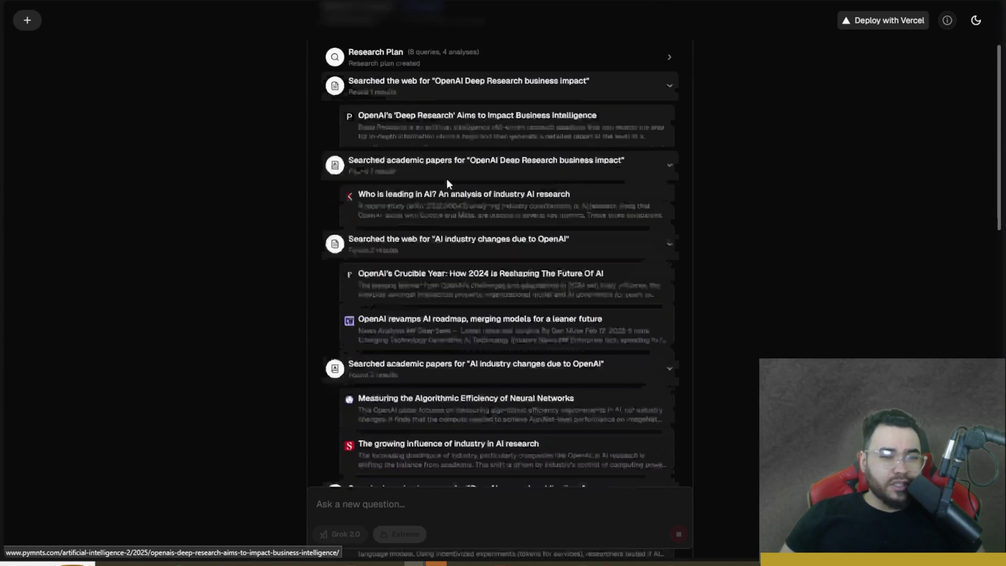
scroll(440, 175, down, 12)
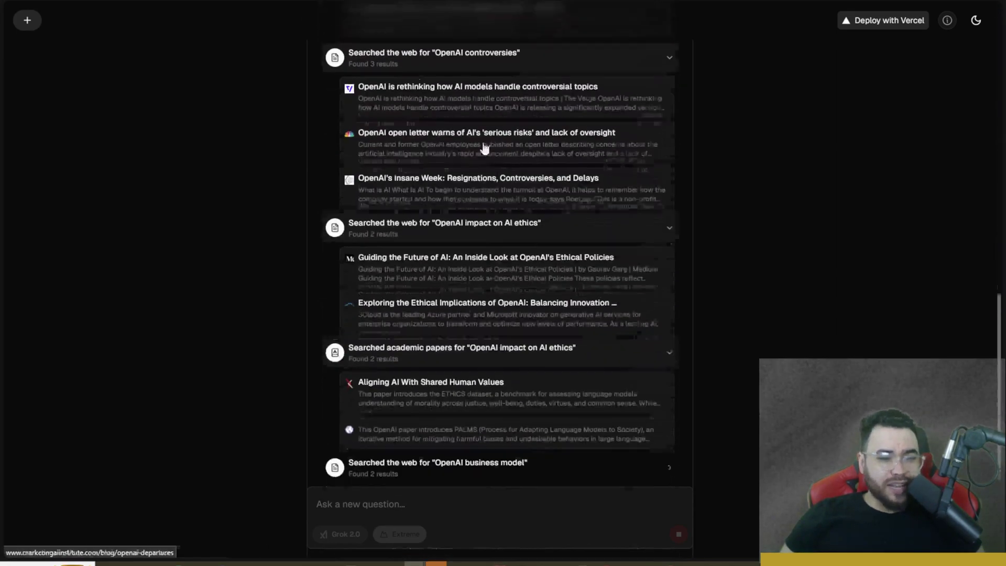
click(458, 258)
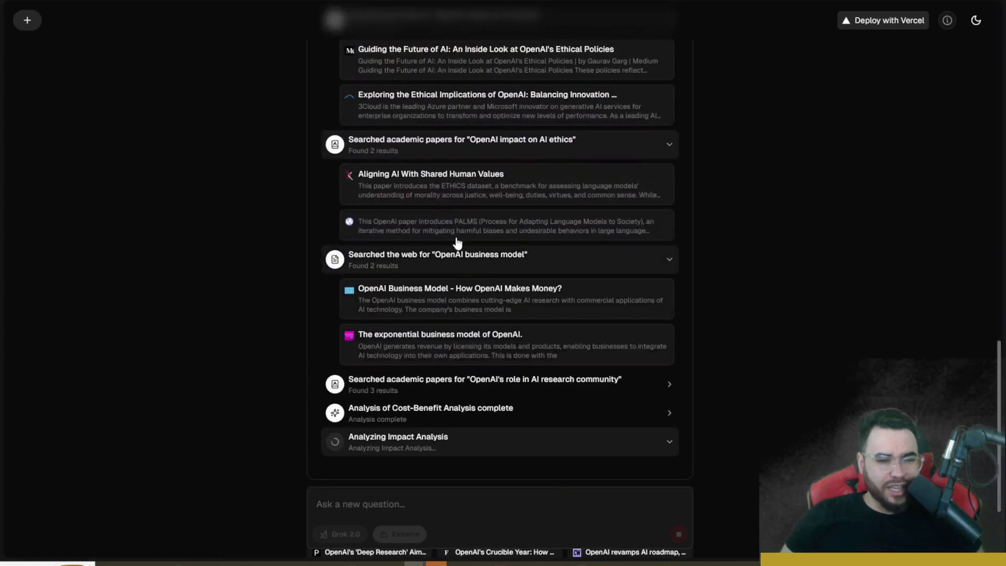
click(592, 384)
scroll(367, 315, down, 5)
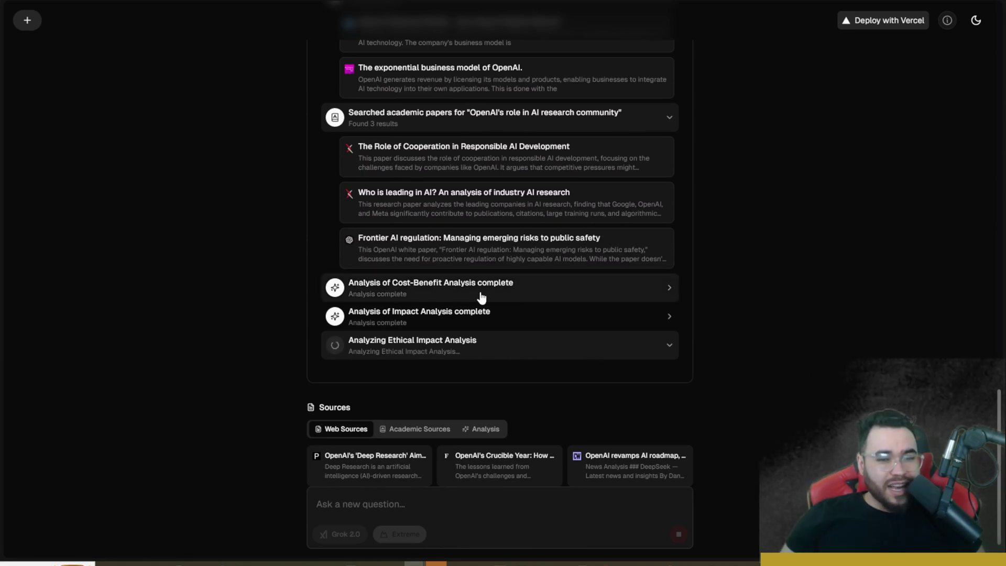
Step: Expand the Cost-Benefit Analysis and Impact Analysis findings
click(553, 299)
scroll(454, 270, down, 1)
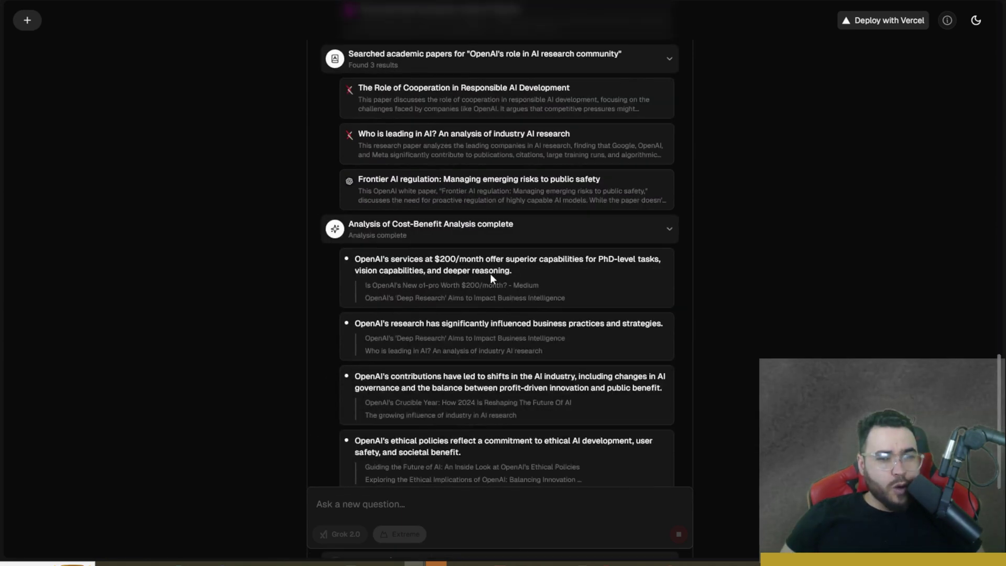
scroll(463, 312, down, 2)
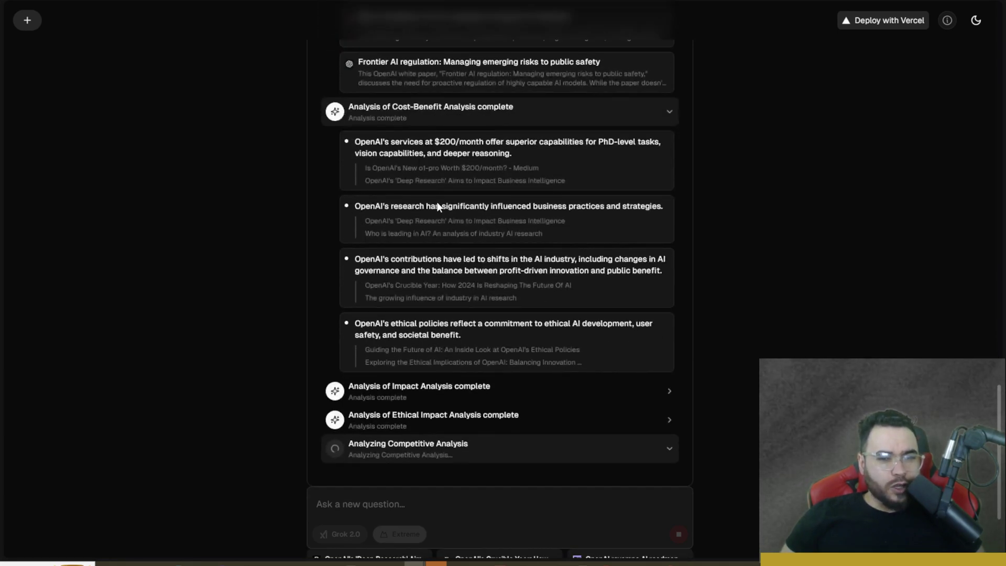
scroll(471, 267, down, 2)
click(490, 276)
scroll(420, 283, down, 3)
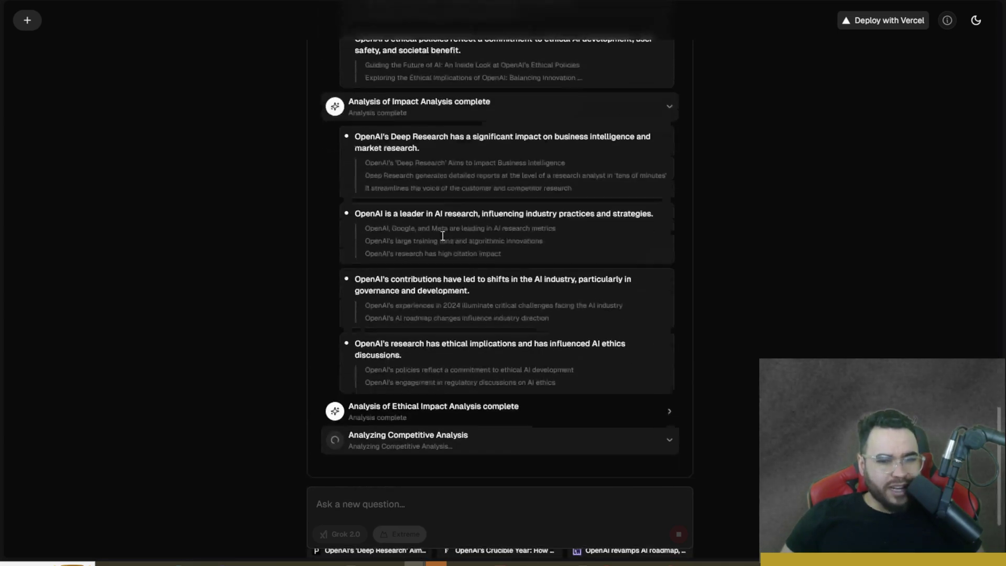
scroll(435, 310, down, 3)
Step: Expand the Ethical Impact and Competitive Analysis findings, then scroll to the sources and introduction
click(480, 287)
scroll(445, 283, down, 4)
scroll(419, 278, down, 4)
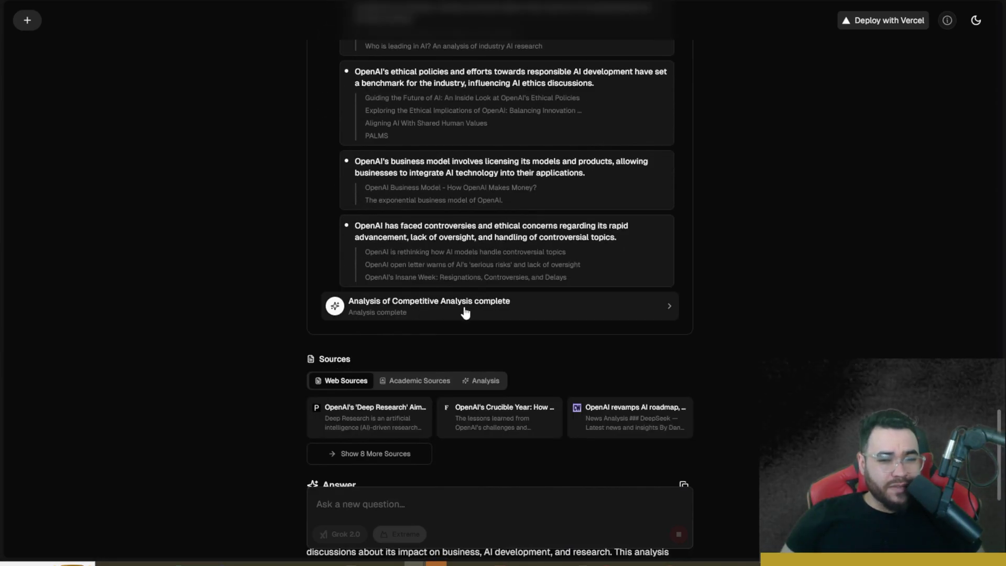
click(466, 313)
scroll(472, 314, down, 9)
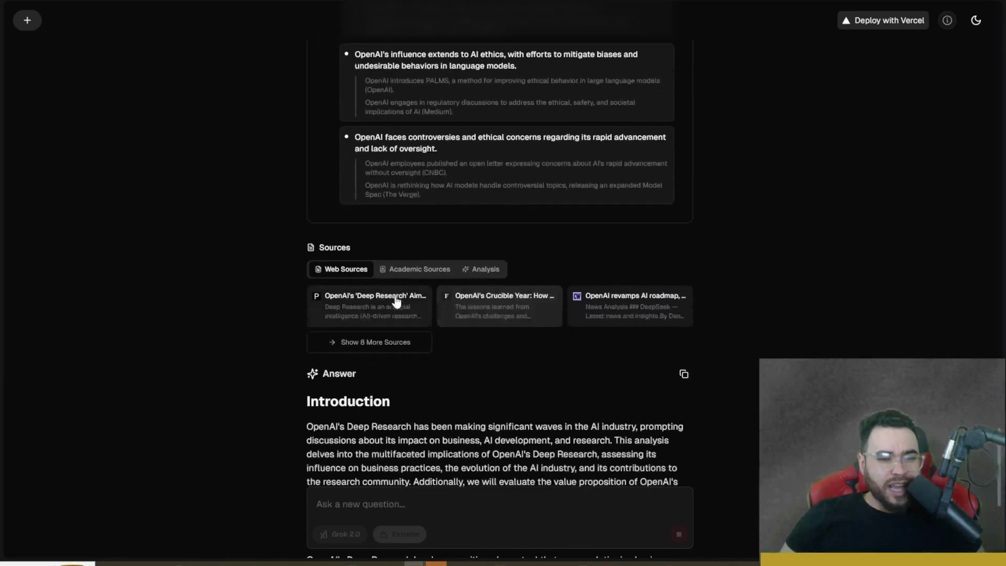
scroll(349, 272, down, 1)
scroll(293, 236, down, 1)
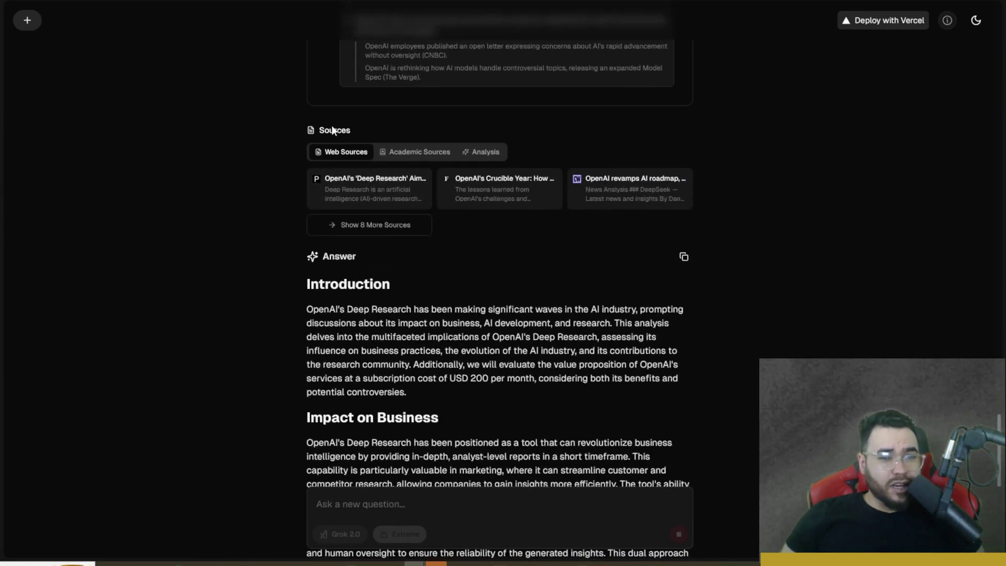
click(304, 153)
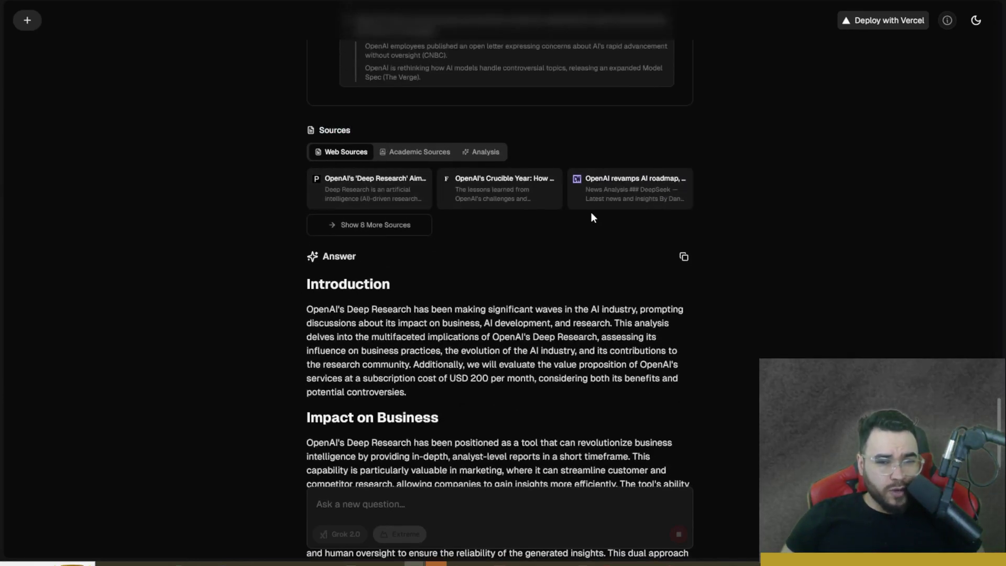
Step: Browse the full web source list via Show 8 More Sources, then close it
click(371, 233)
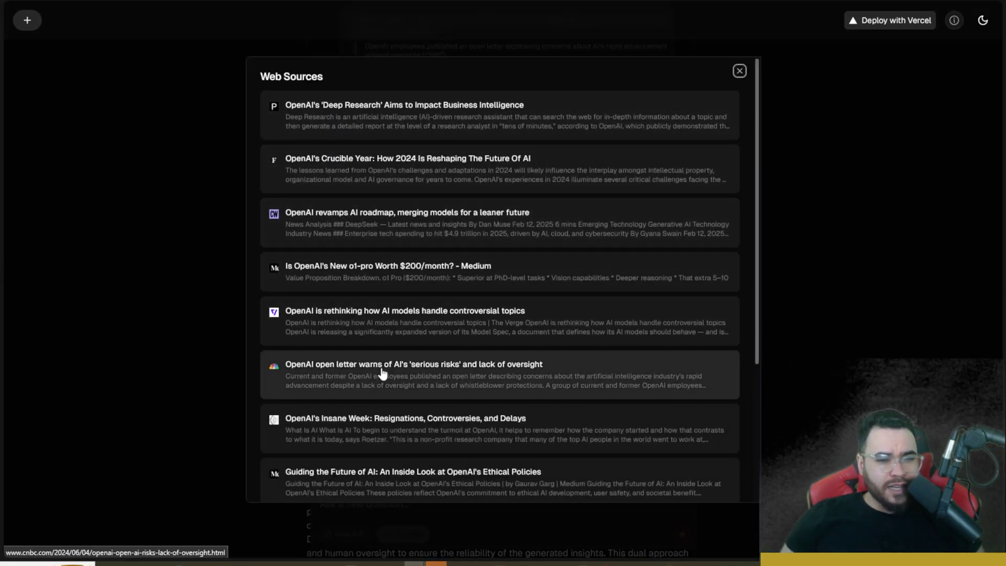
scroll(383, 381, down, 2)
scroll(380, 451, down, 3)
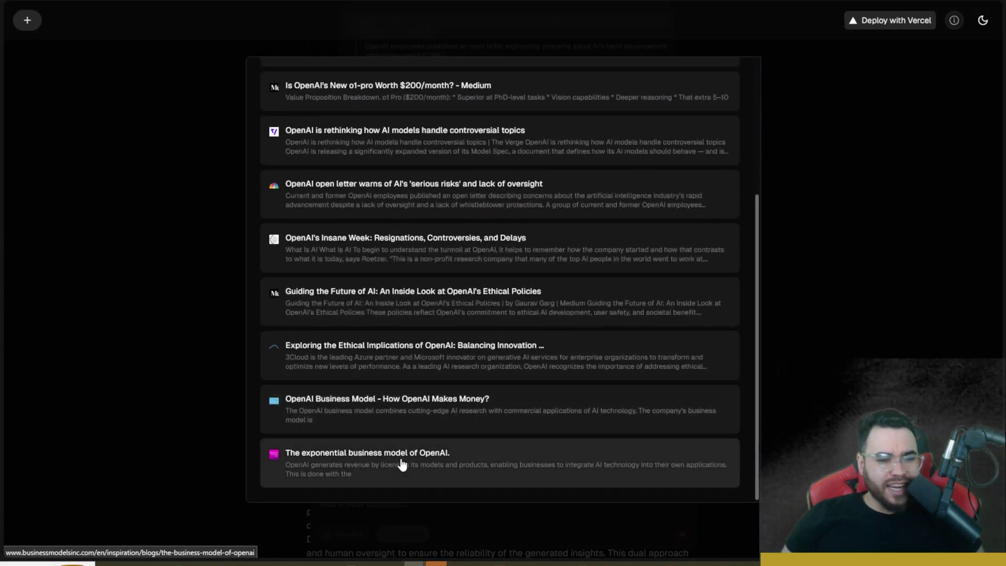
click(882, 278)
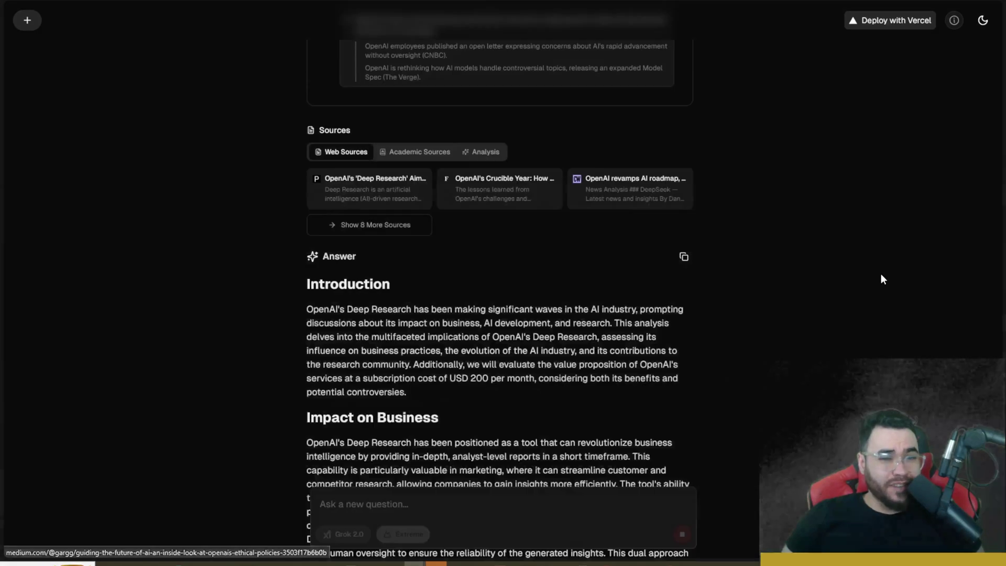
Step: Switch to Academic Sources and browse the full list of academic papers
click(406, 153)
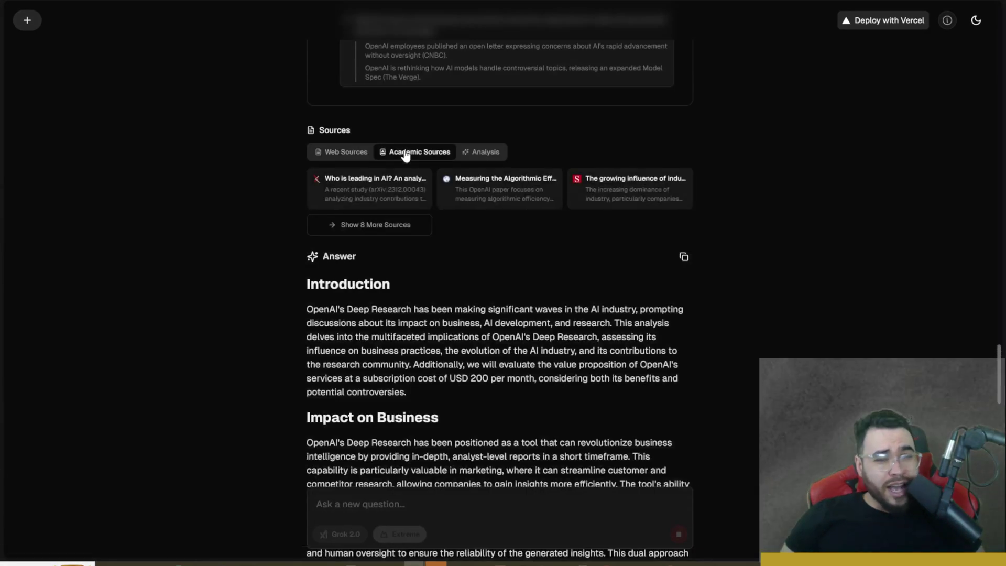
click(395, 223)
scroll(412, 211, down, 3)
scroll(412, 212, down, 2)
click(899, 245)
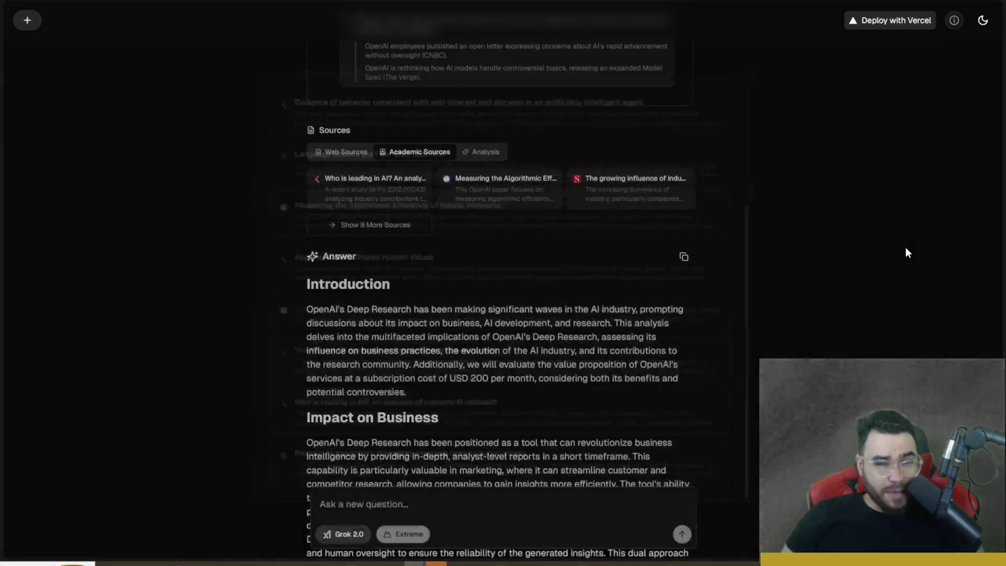
Step: On the Analysis tab, expand the Cost-Benefit, Ethical Impact, Impact and Competitive Analysis findings
click(478, 153)
click(401, 179)
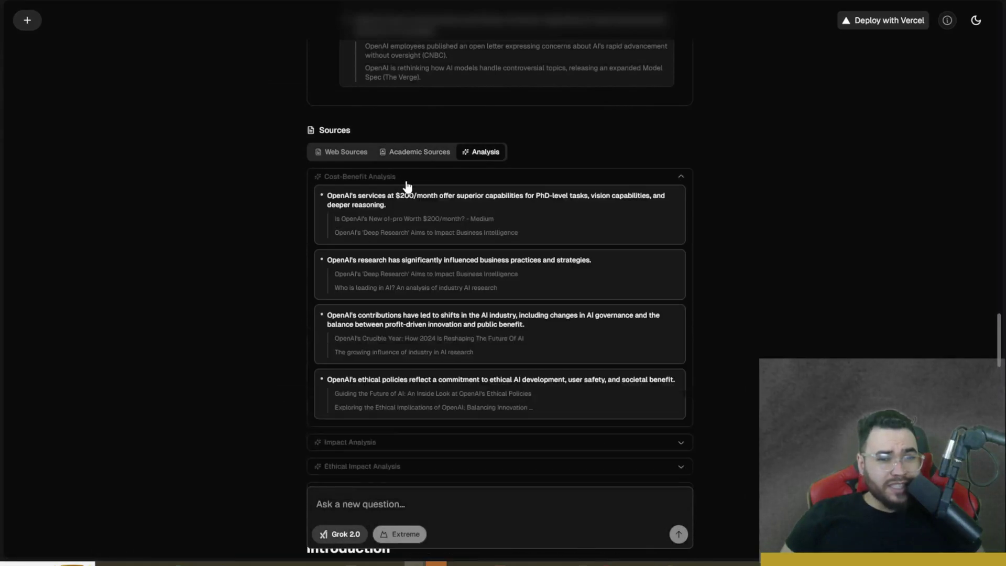
scroll(415, 262, down, 3)
scroll(409, 272, down, 2)
click(426, 175)
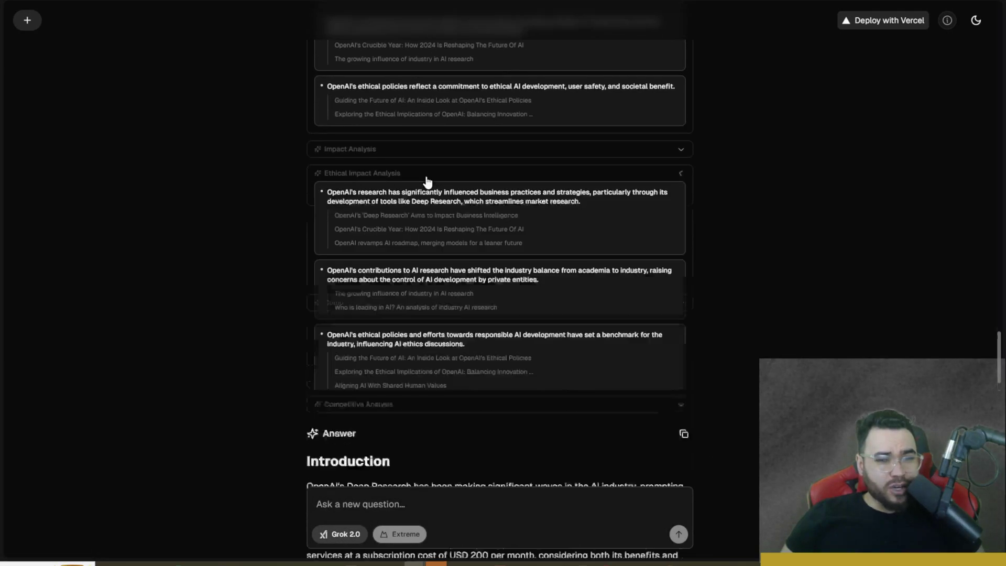
click(478, 152)
scroll(481, 217, down, 10)
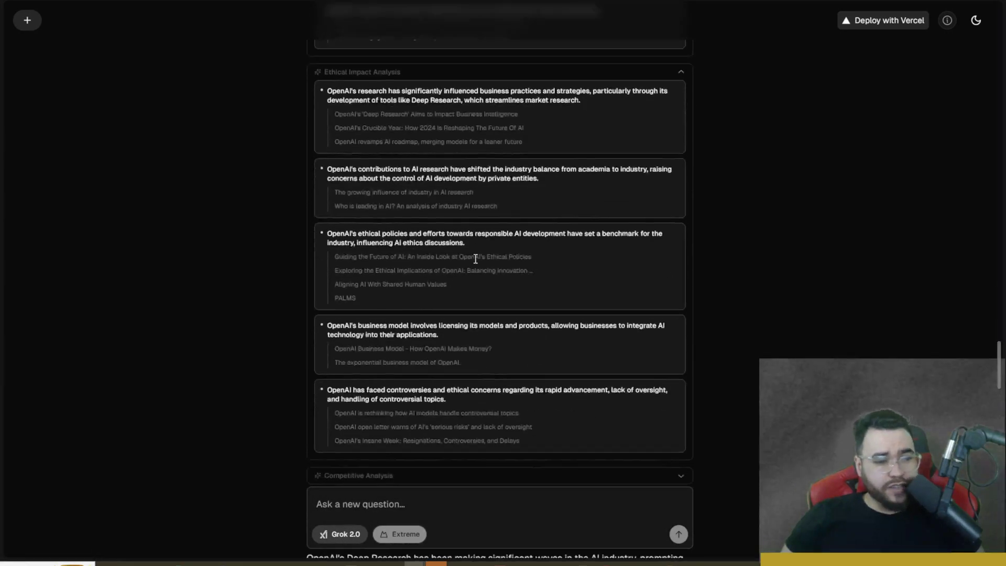
scroll(478, 261, up, 3)
click(433, 240)
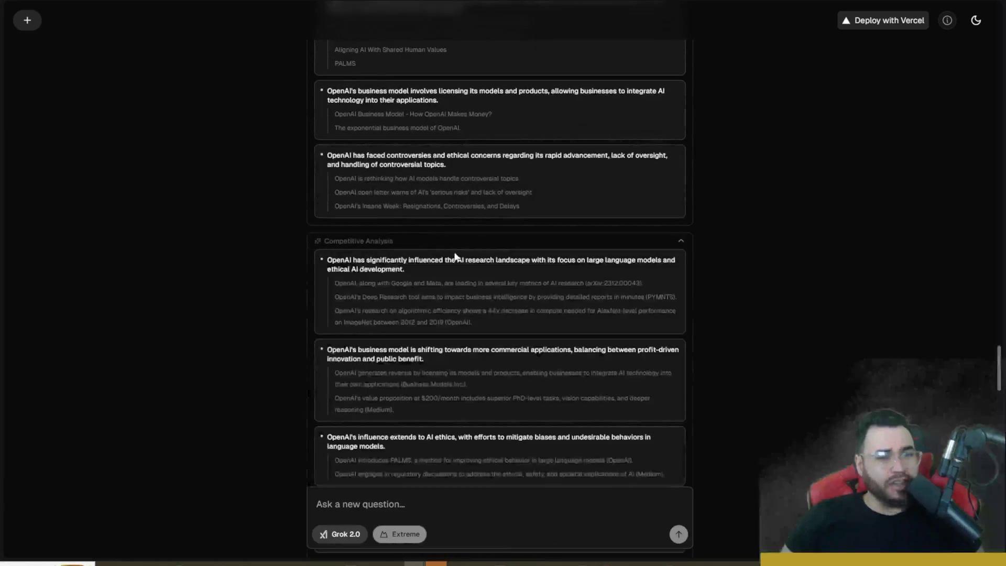
scroll(489, 260, down, 6)
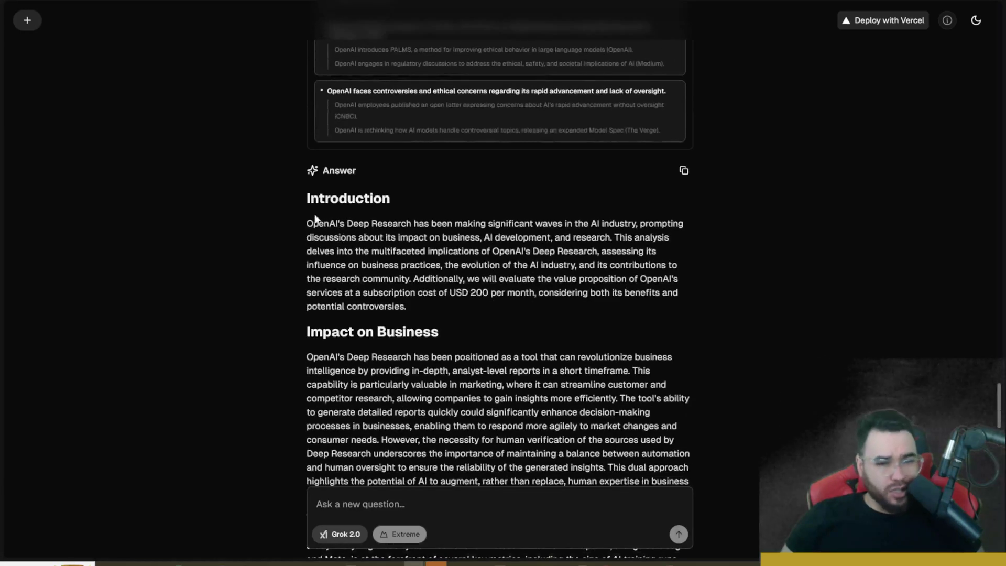
drag(298, 201, 554, 293)
scroll(321, 224, down, 3)
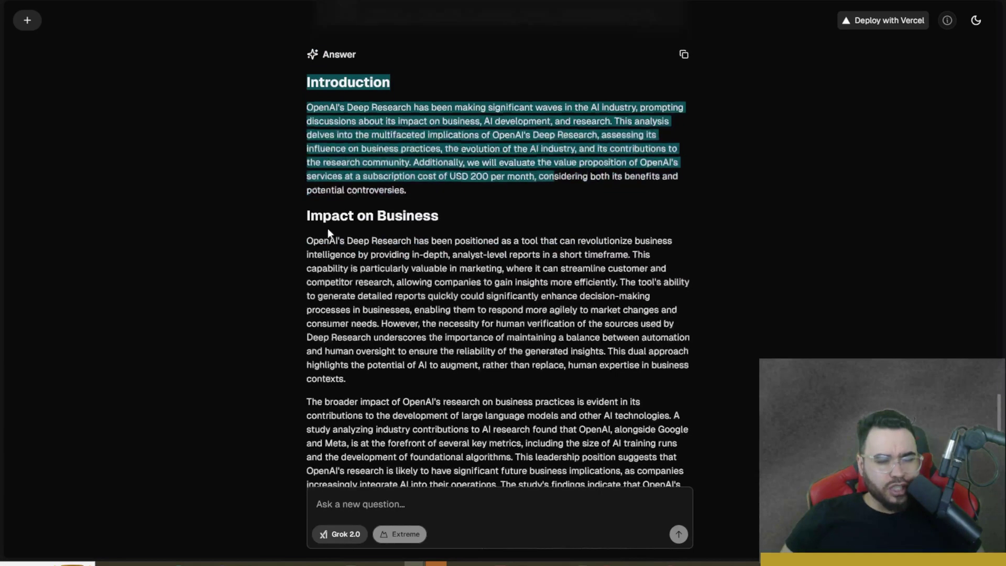
drag(322, 214, 443, 219)
scroll(367, 246, down, 7)
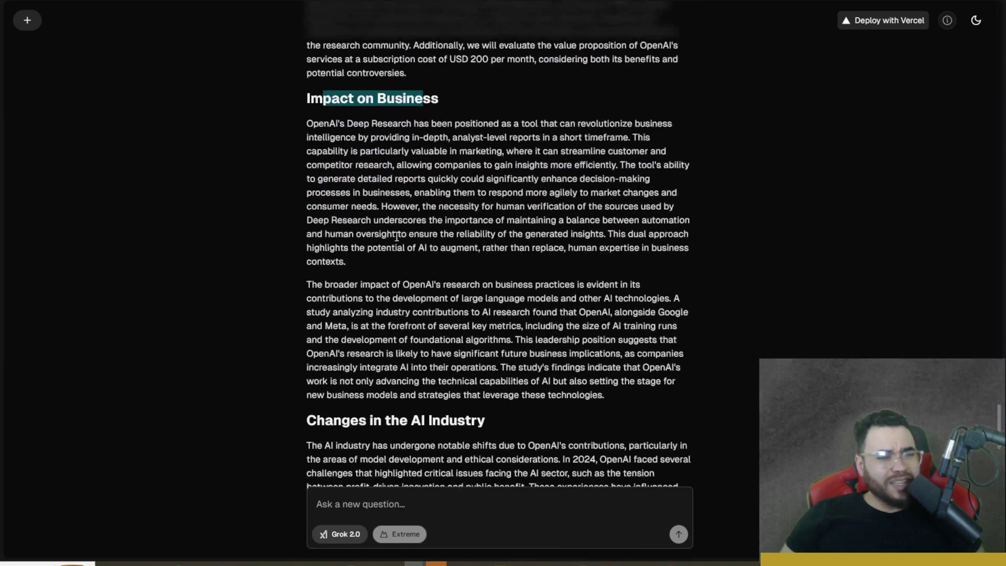
drag(367, 256, 455, 253)
scroll(455, 253, down, 5)
scroll(289, 213, down, 3)
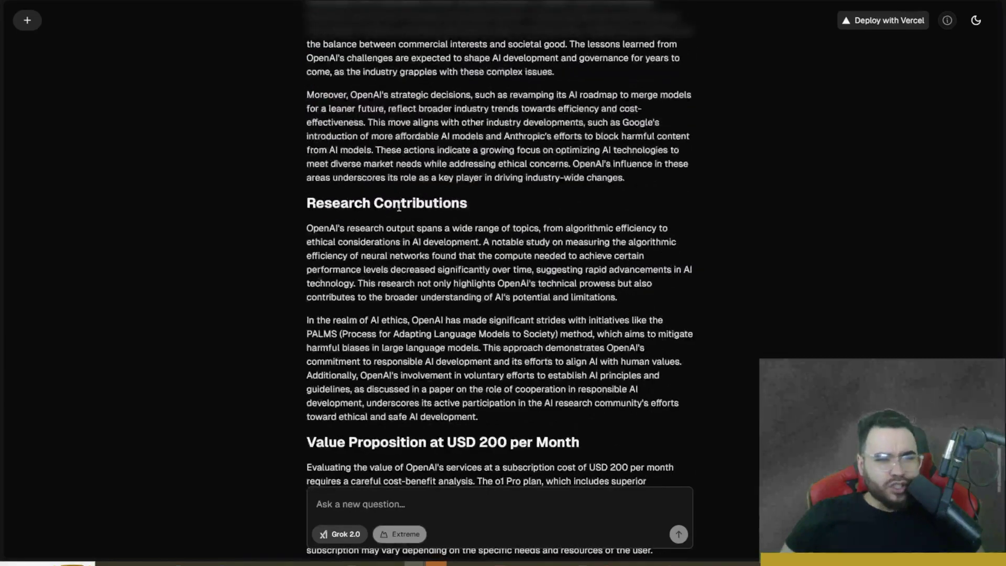
drag(412, 205, 470, 206)
scroll(471, 206, down, 5)
drag(348, 266, 359, 266)
scroll(508, 263, down, 3)
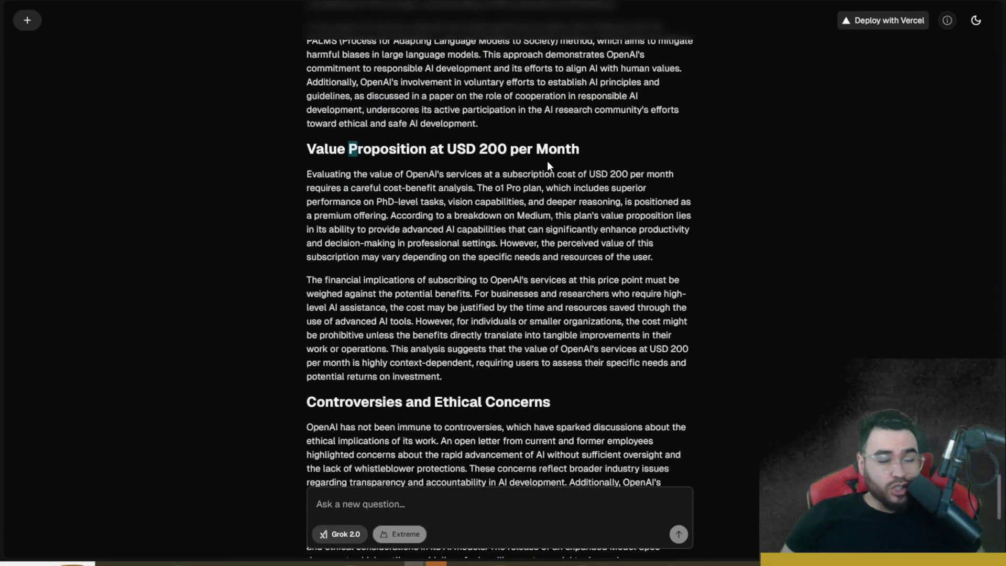
scroll(506, 263, down, 6)
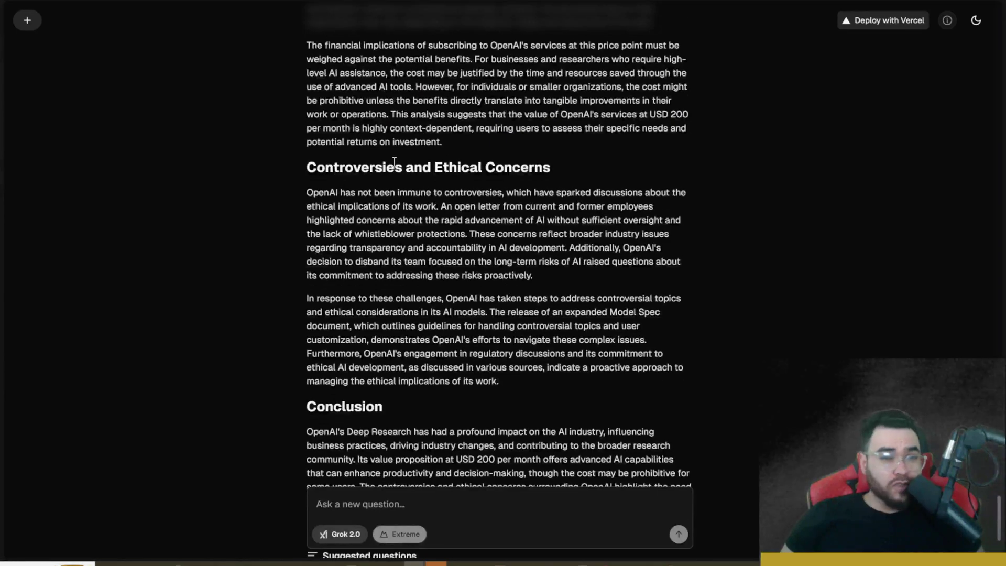
scroll(488, 175, down, 4)
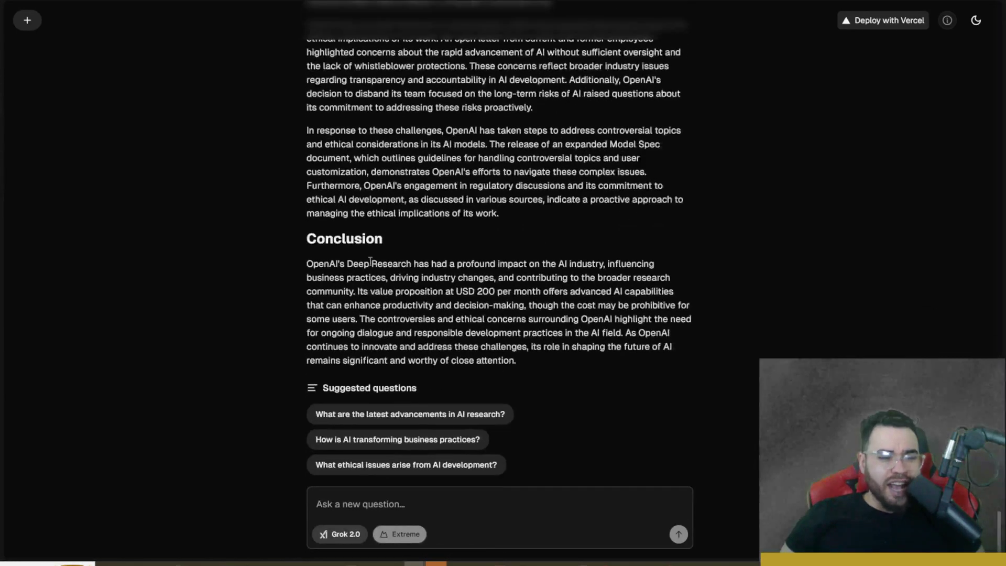
scroll(476, 348, up, 20)
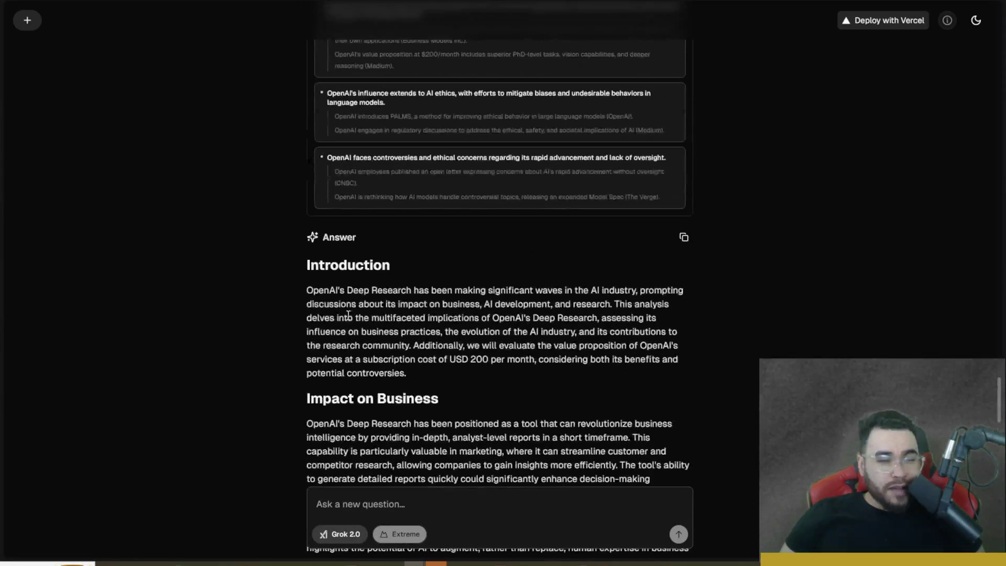
scroll(344, 329, down, 20)
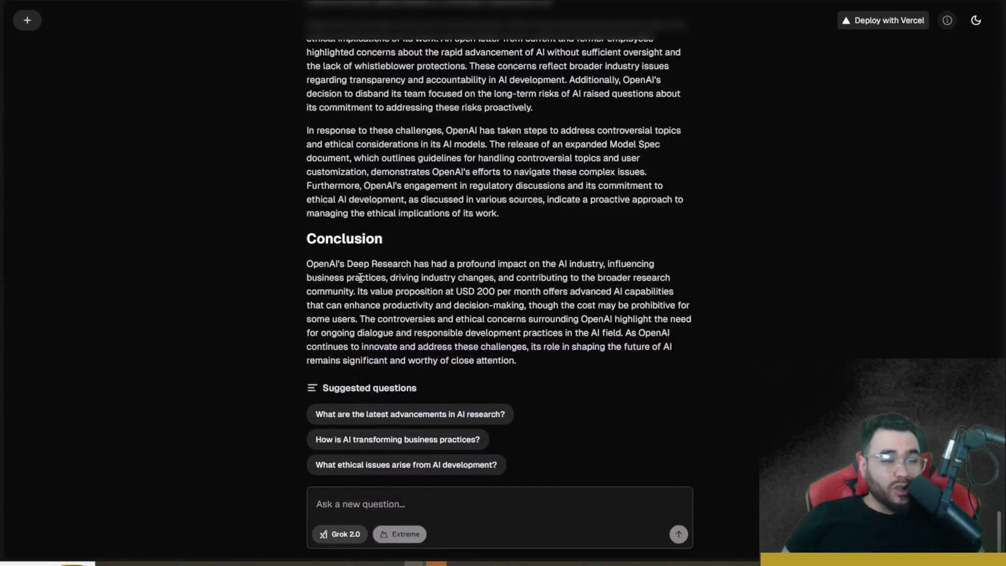
drag(388, 303, 463, 305)
click(498, 302)
scroll(369, 323, up, 4)
scroll(368, 322, up, 1)
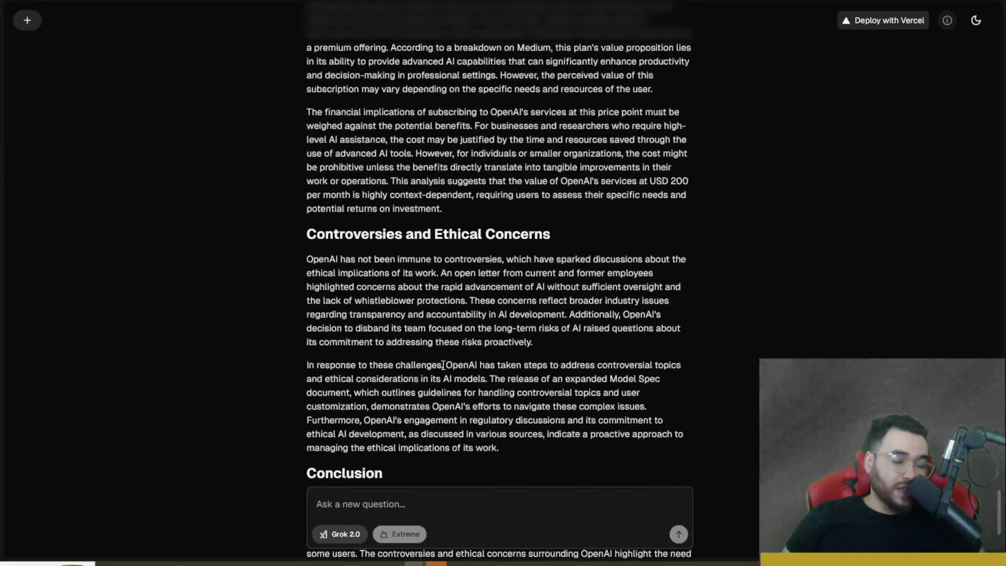
scroll(444, 366, down, 5)
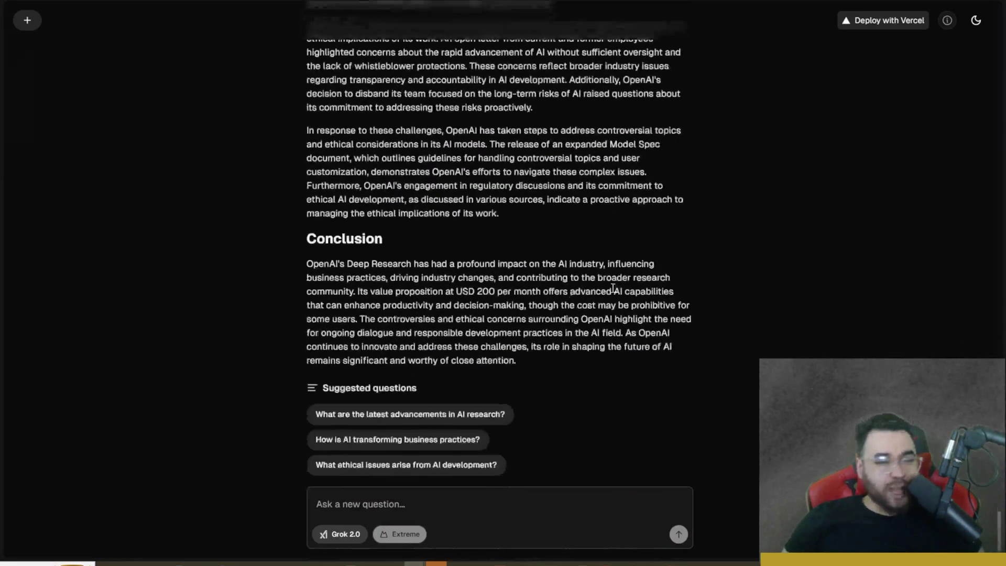
scroll(610, 347, up, 15)
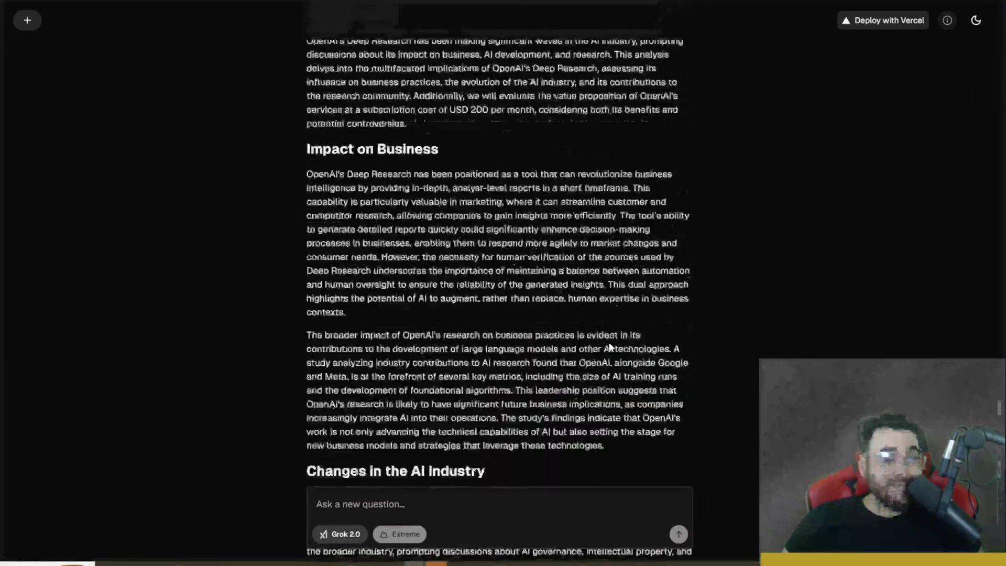
scroll(611, 347, up, 15)
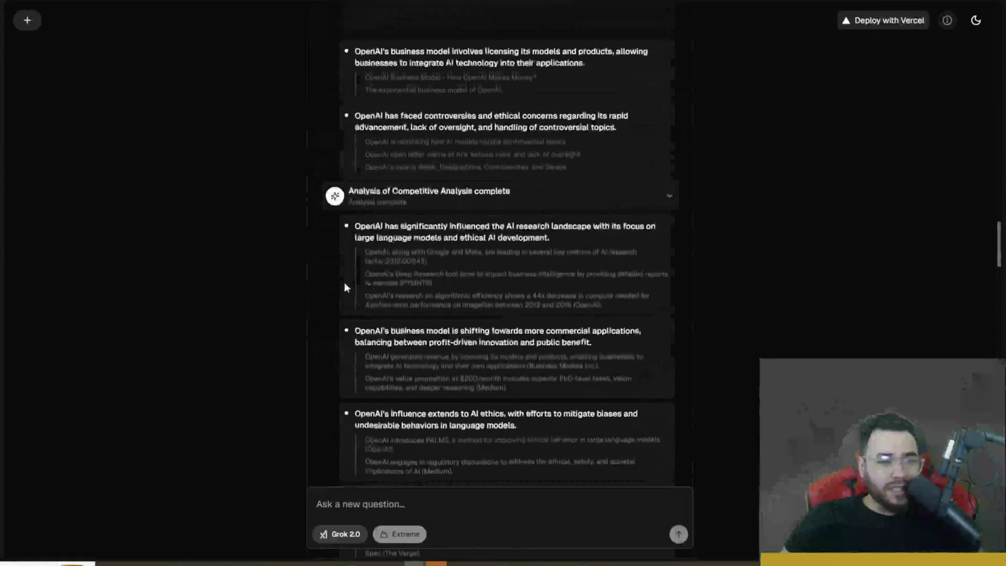
scroll(368, 287, up, 10)
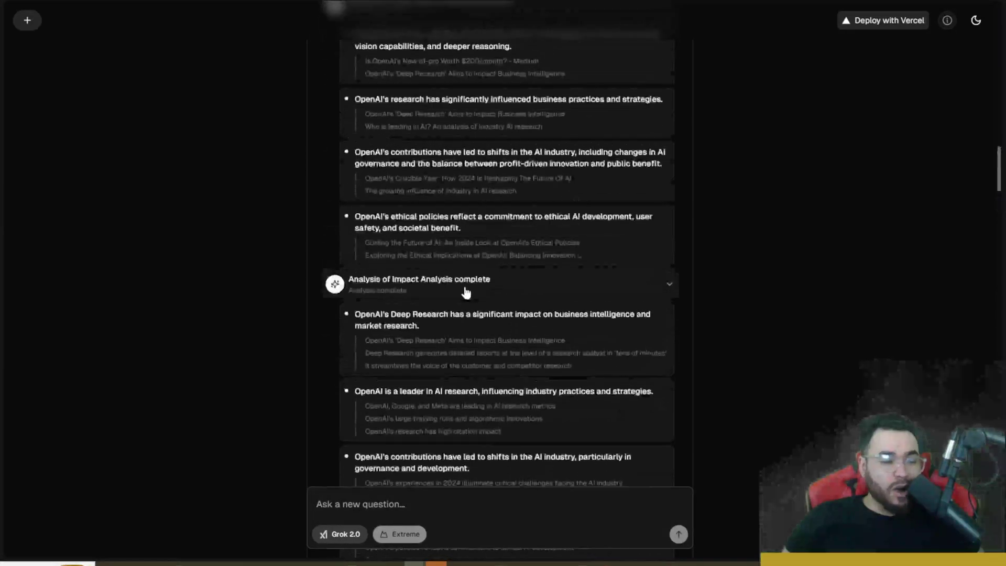
scroll(465, 298, down, 15)
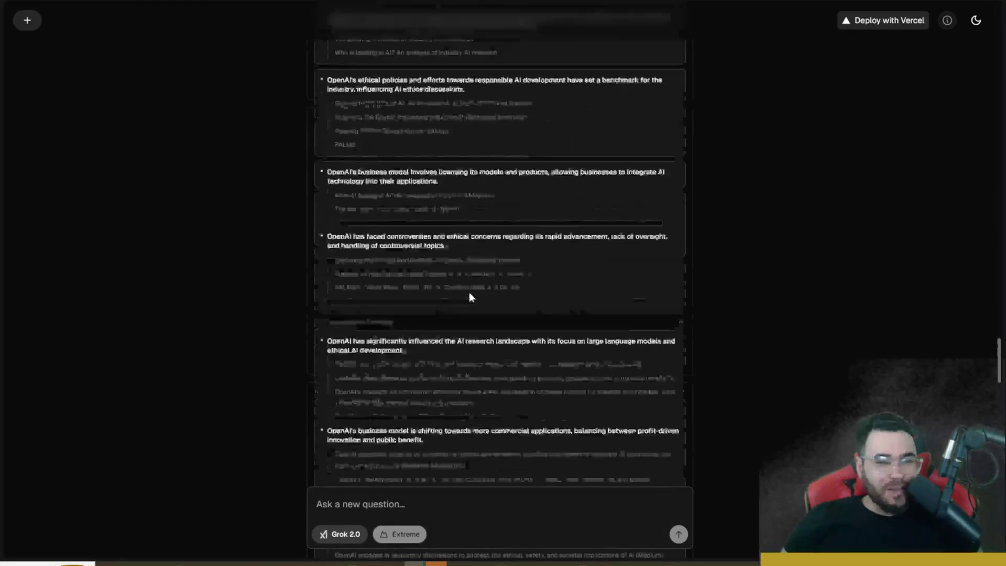
scroll(469, 292, down, 20)
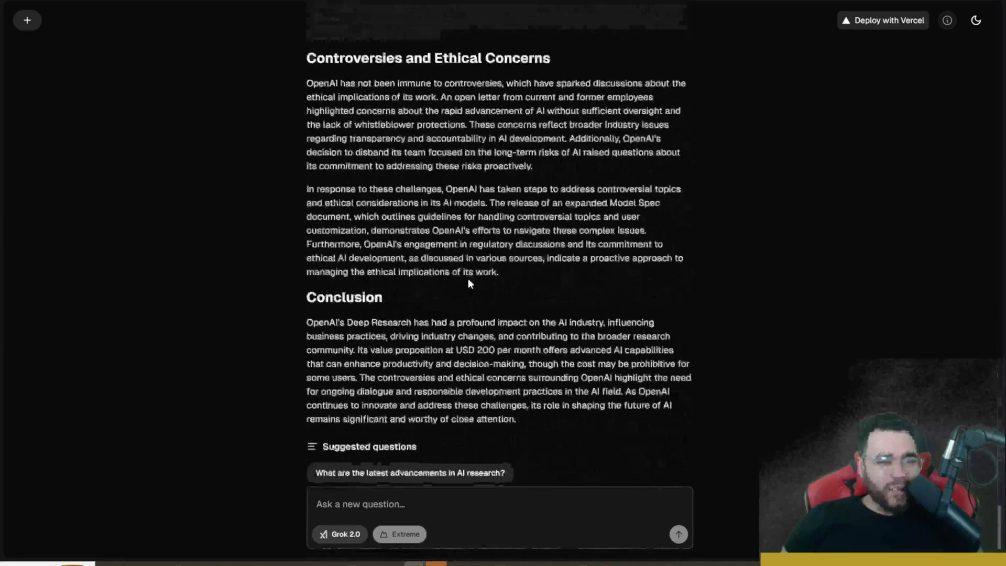
click(340, 534)
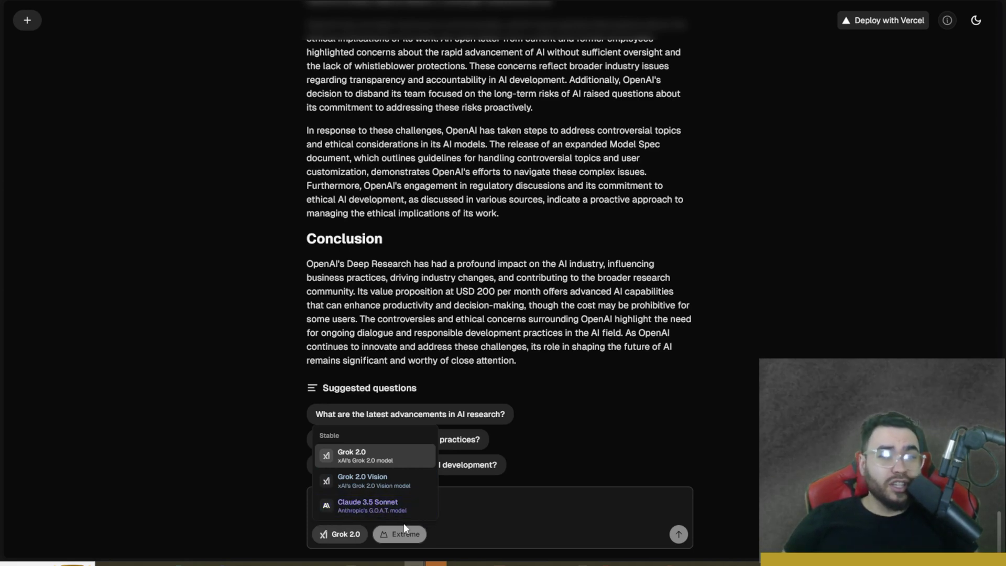
click(227, 248)
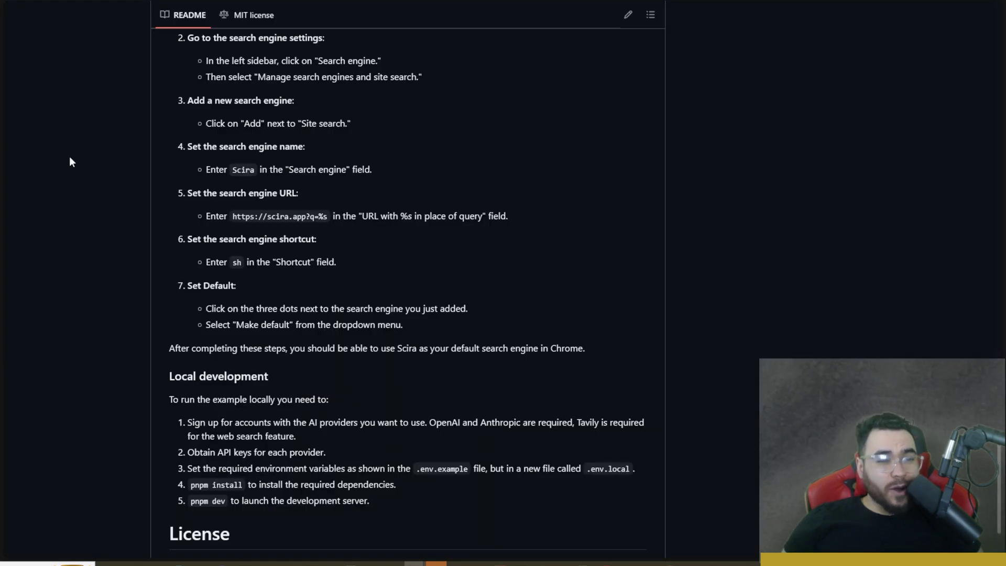
scroll(202, 212, down, 2)
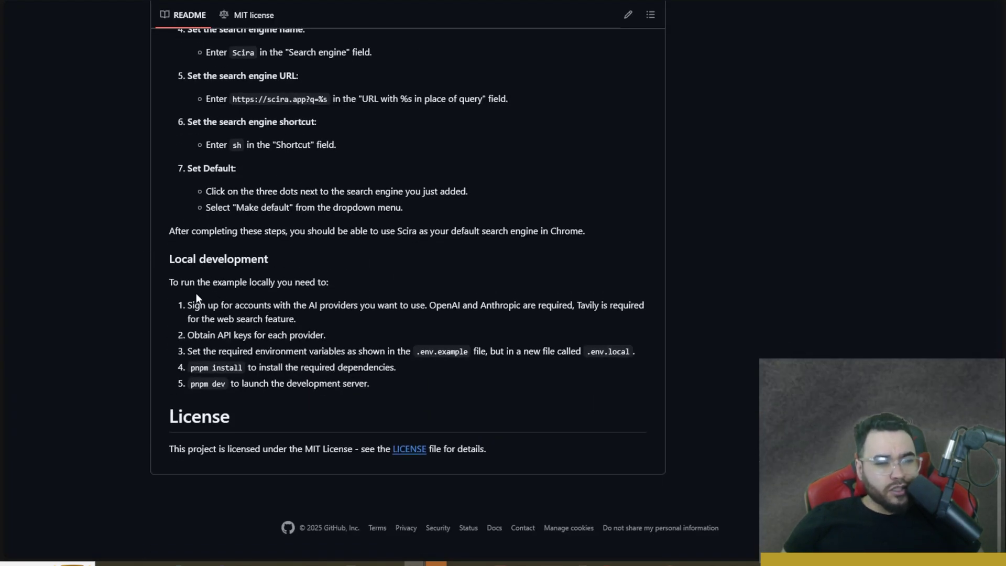
drag(196, 298, 273, 305)
click(317, 305)
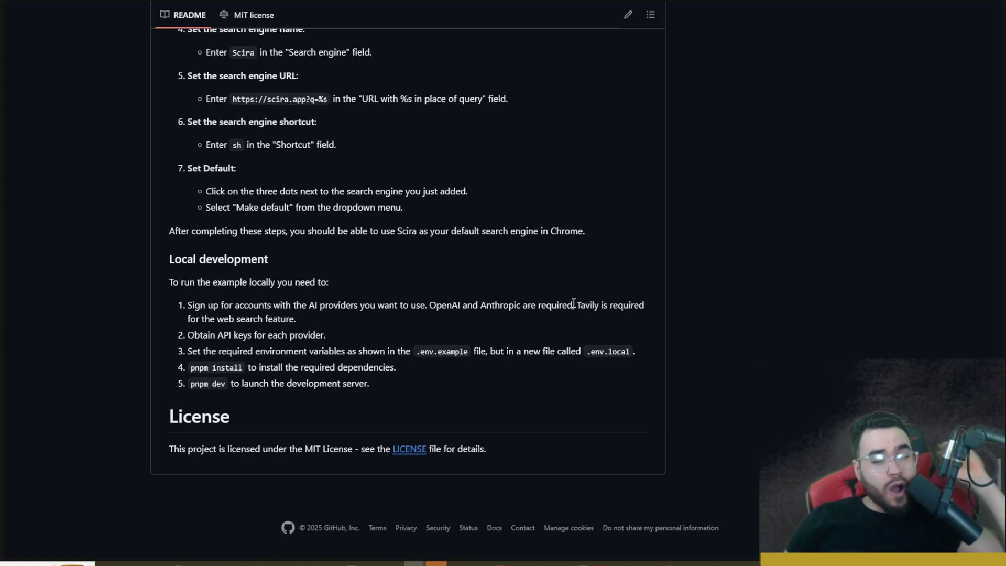
drag(591, 305, 608, 305)
click(625, 328)
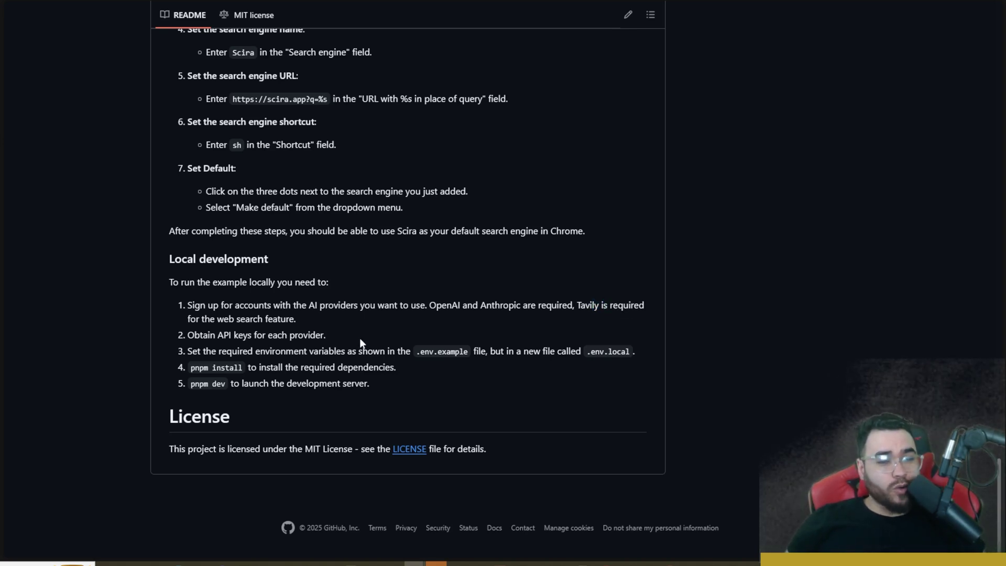
drag(217, 336, 280, 337)
click(299, 334)
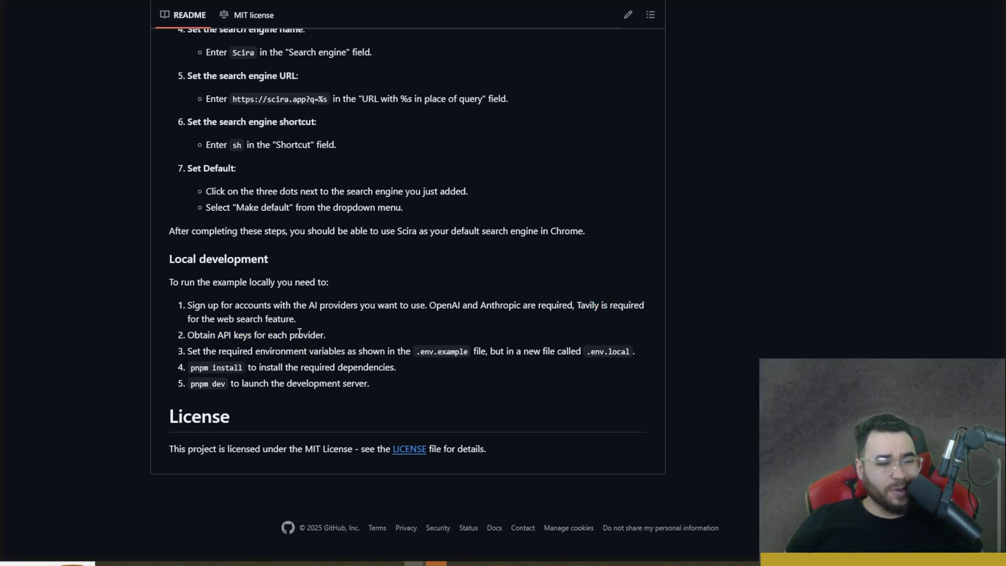
drag(217, 350, 249, 350)
drag(318, 350, 444, 350)
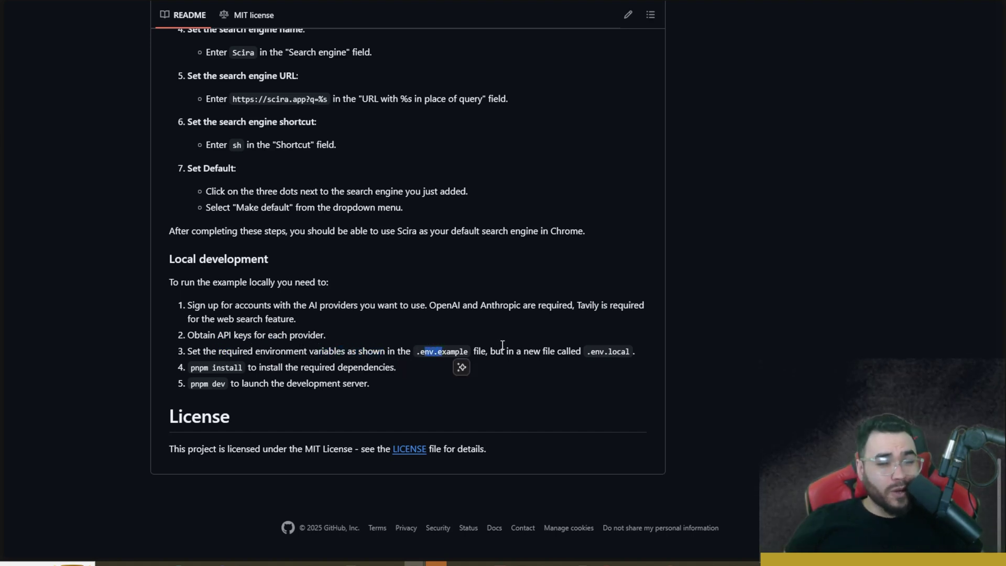
drag(497, 351, 609, 351)
click(620, 350)
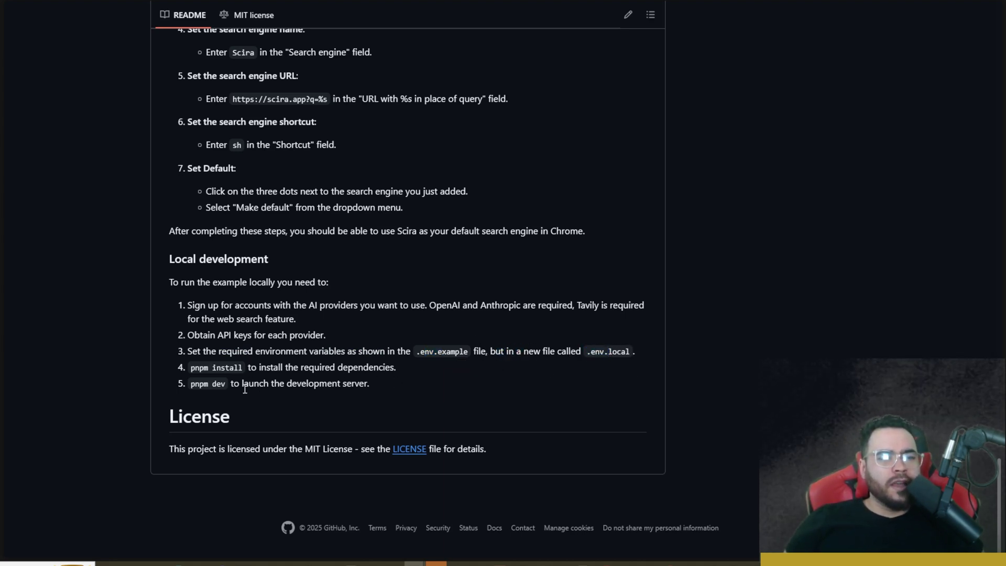
scroll(244, 390, up, 7)
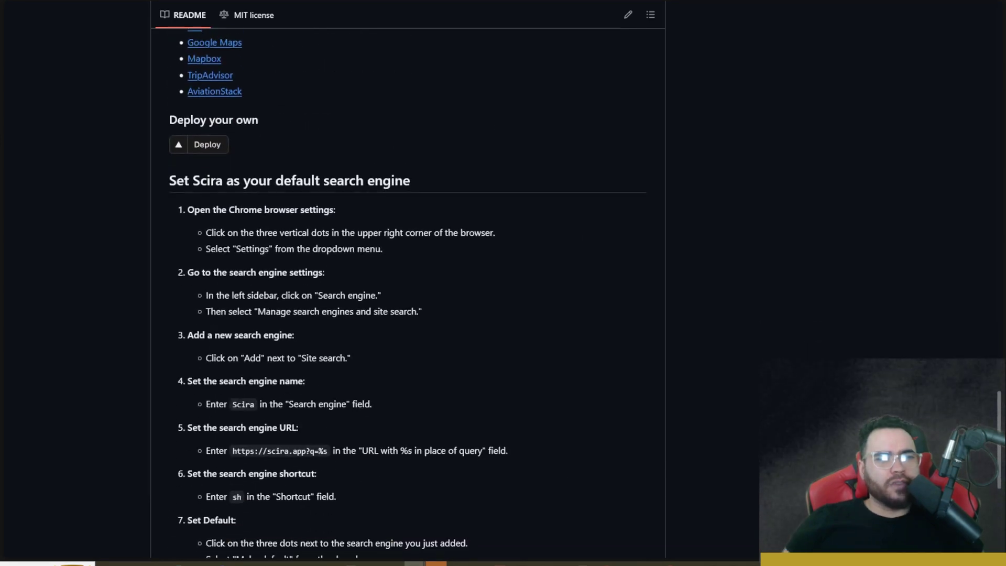
Step: Bring PowerShell to the front and highlight the git clone command and the scira folder name
key(ctrl+l)
click(454, 399)
click(287, 563)
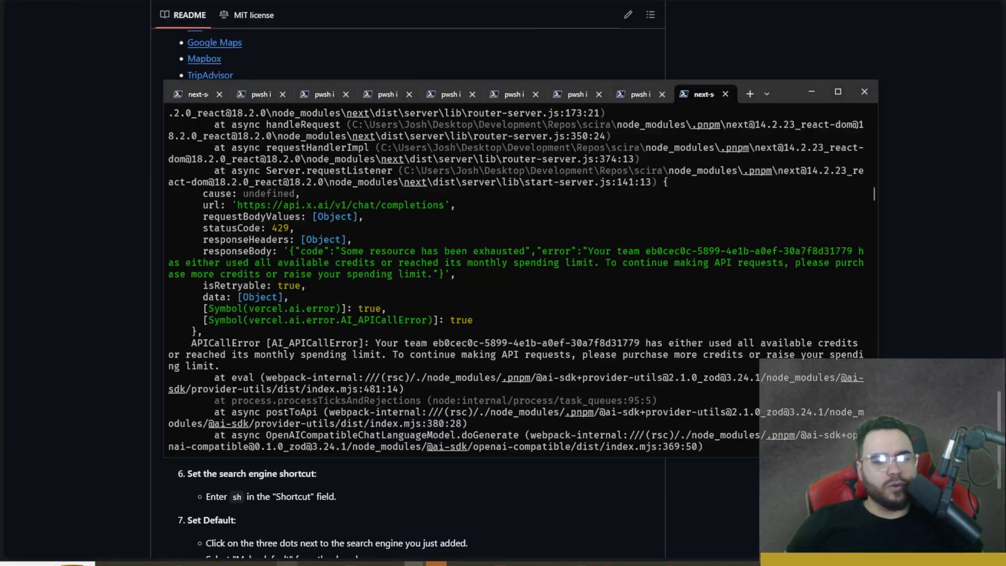
scroll(256, 221, up, 15)
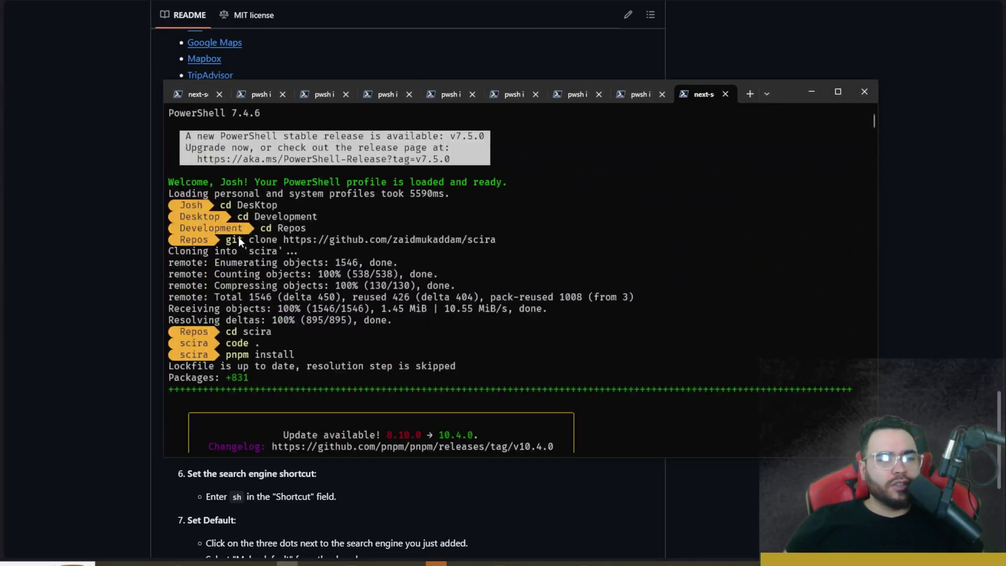
drag(236, 238, 498, 243)
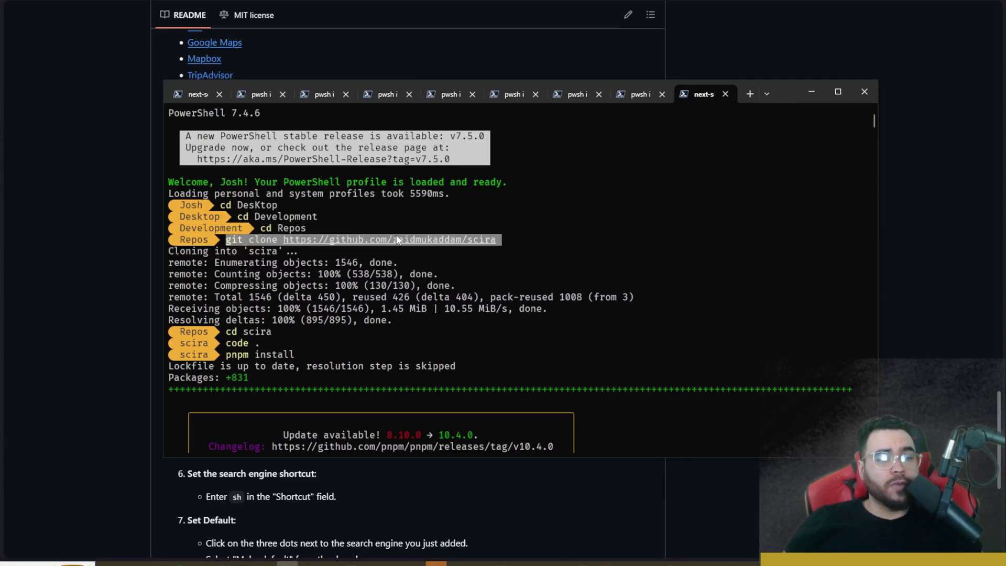
drag(245, 256, 275, 256)
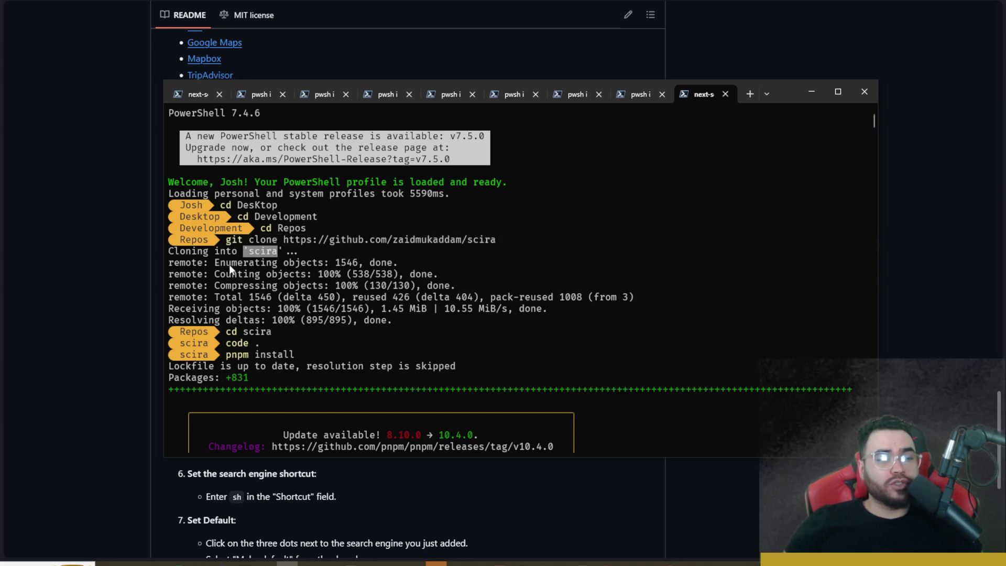
scroll(227, 341, down, 1)
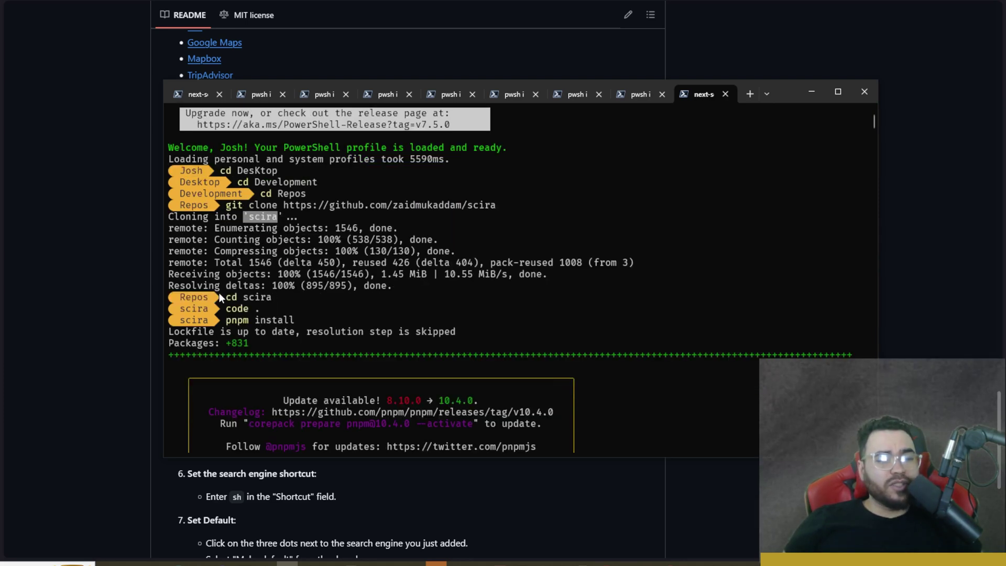
drag(231, 297, 269, 298)
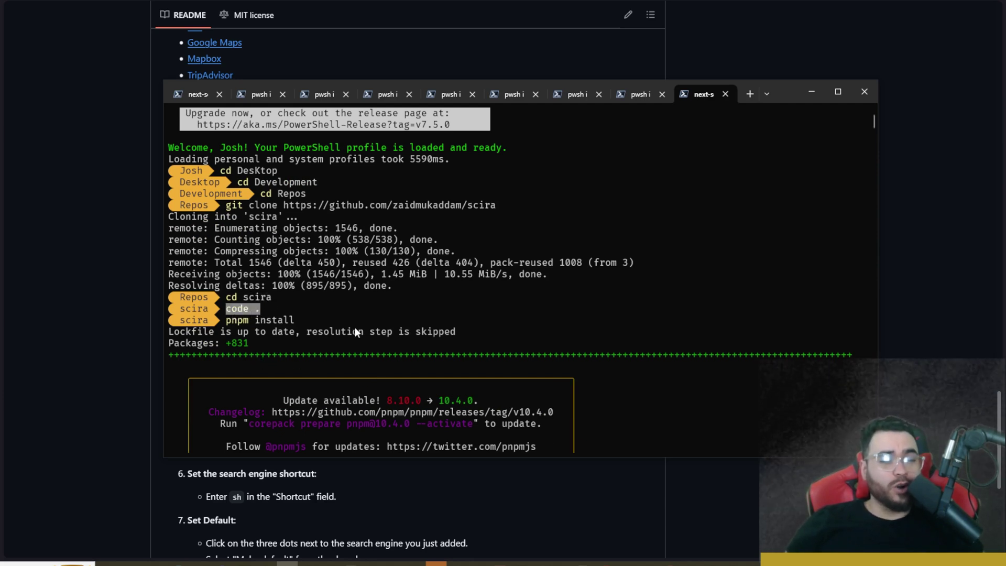
Step: Enlarge the VS Code window and highlight the xAI key and xxx placeholders in .env.example
key(alt+Tab)
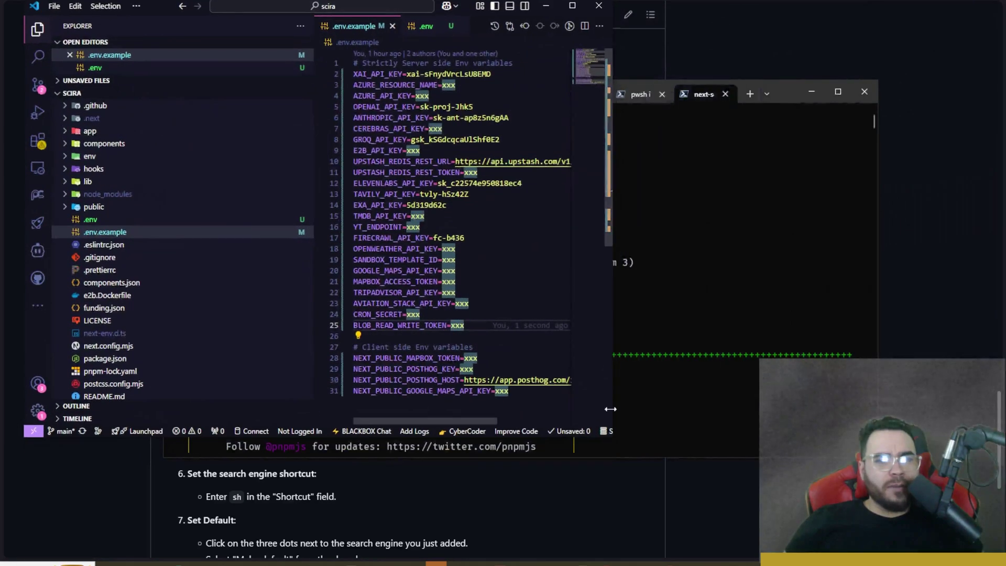
drag(612, 444, 890, 529)
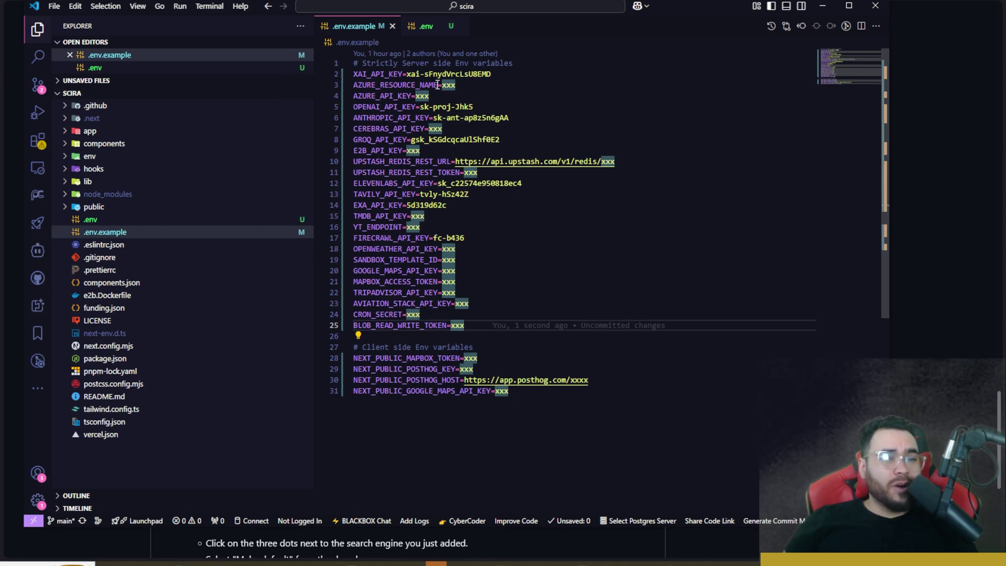
drag(420, 73, 490, 74)
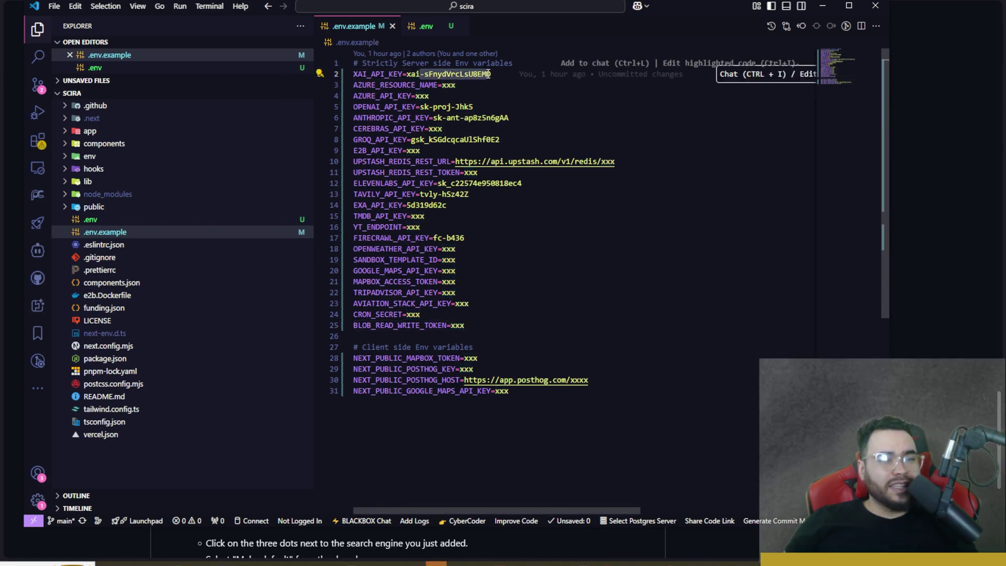
drag(370, 64, 374, 97)
click(447, 74)
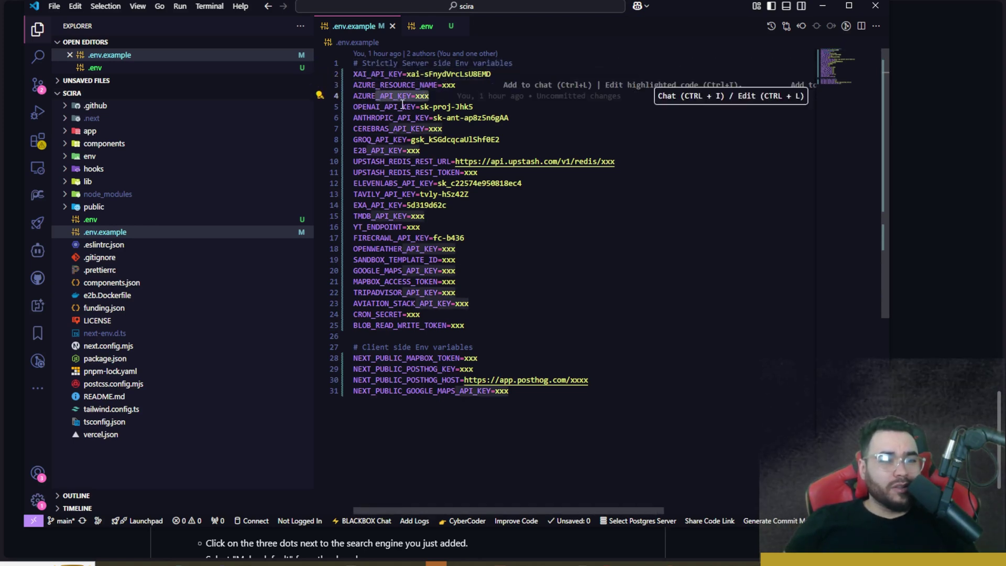
double_click(447, 85)
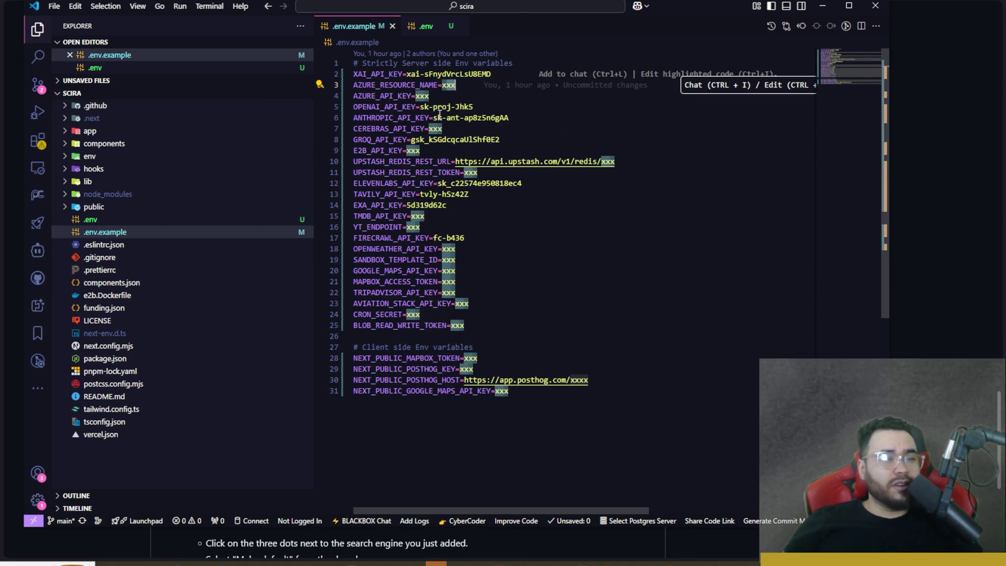
double_click(454, 85)
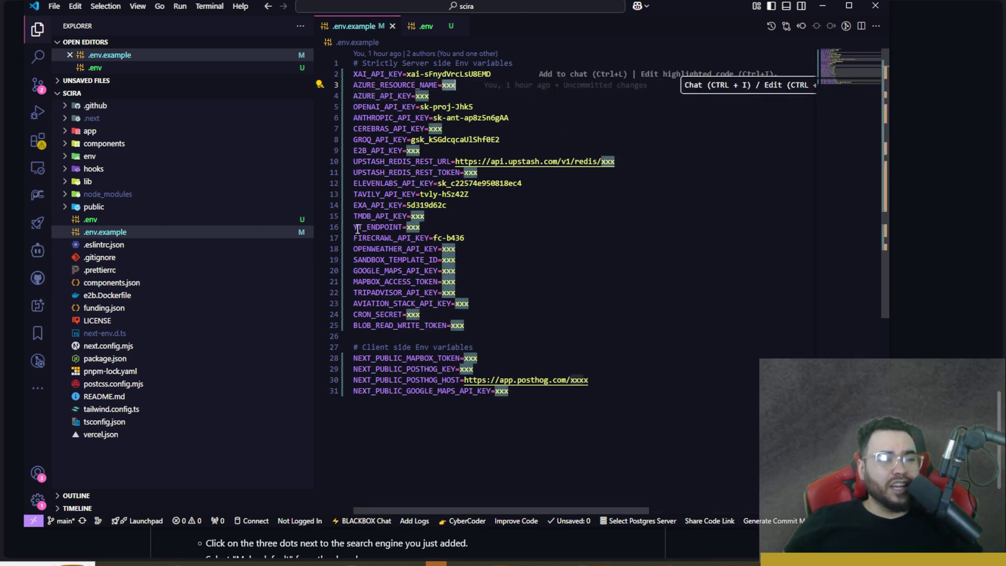
Step: View the Scira repository's .env.example template on GitHub, then return to VS Code
key(alt+Tab)
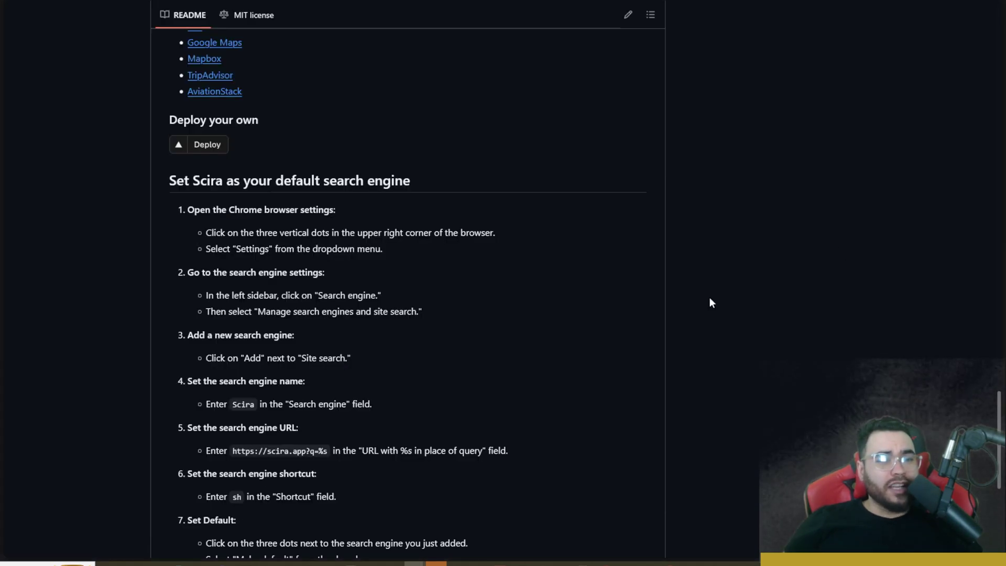
scroll(687, 285, up, 15)
click(202, 319)
scroll(233, 194, down, 1)
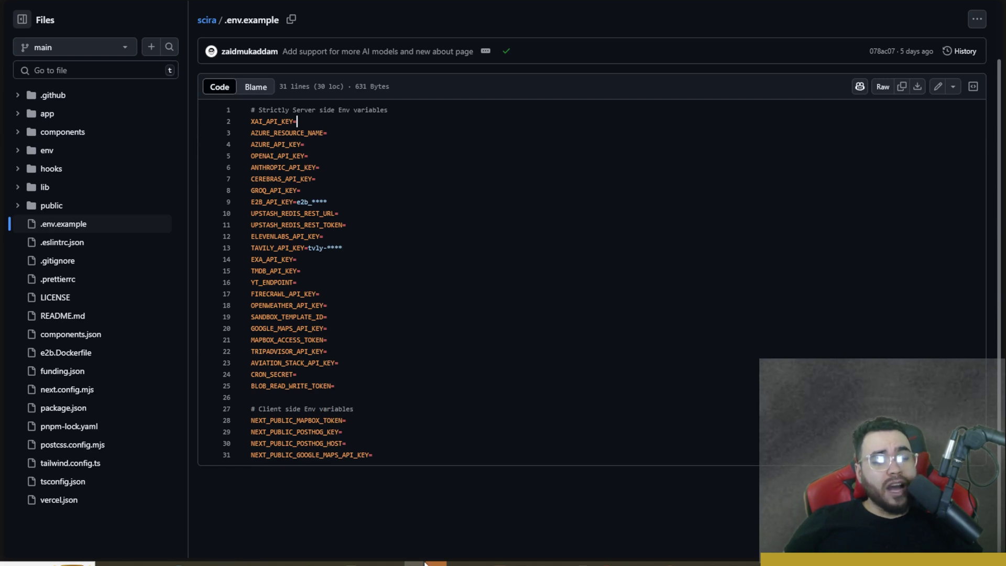
key(alt+Tab)
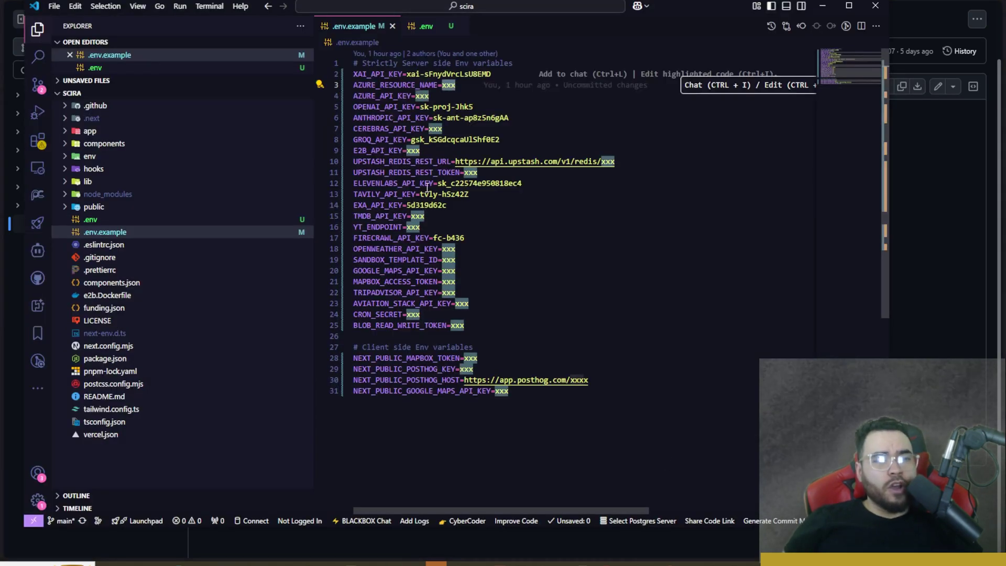
click(429, 106)
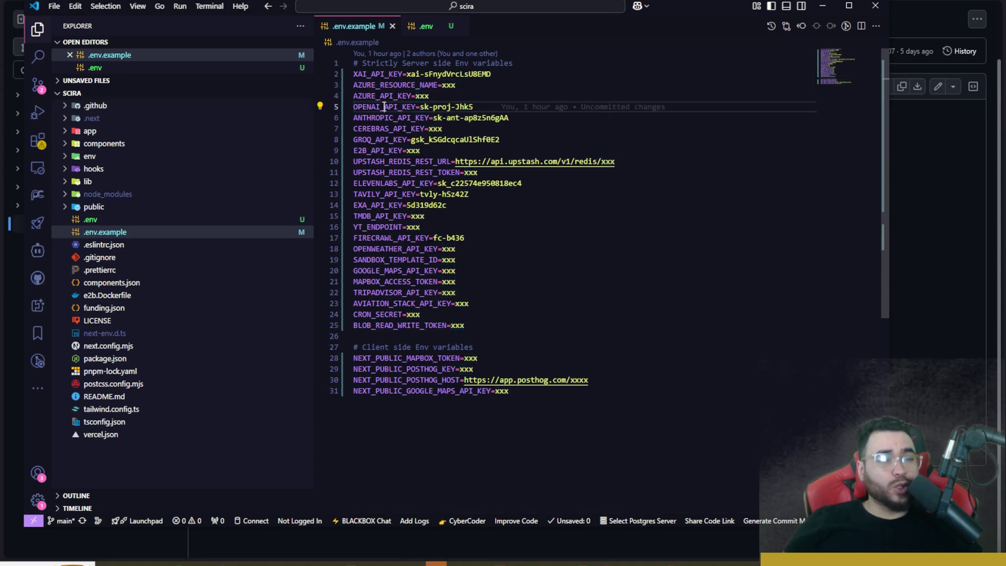
drag(385, 106, 473, 106)
drag(397, 117, 516, 120)
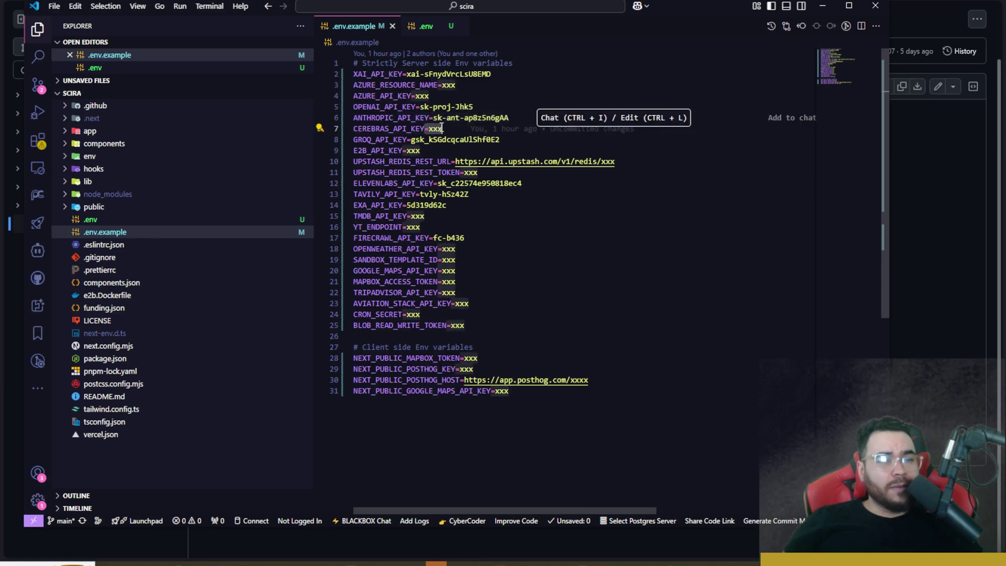
double_click(410, 139)
drag(385, 139, 500, 140)
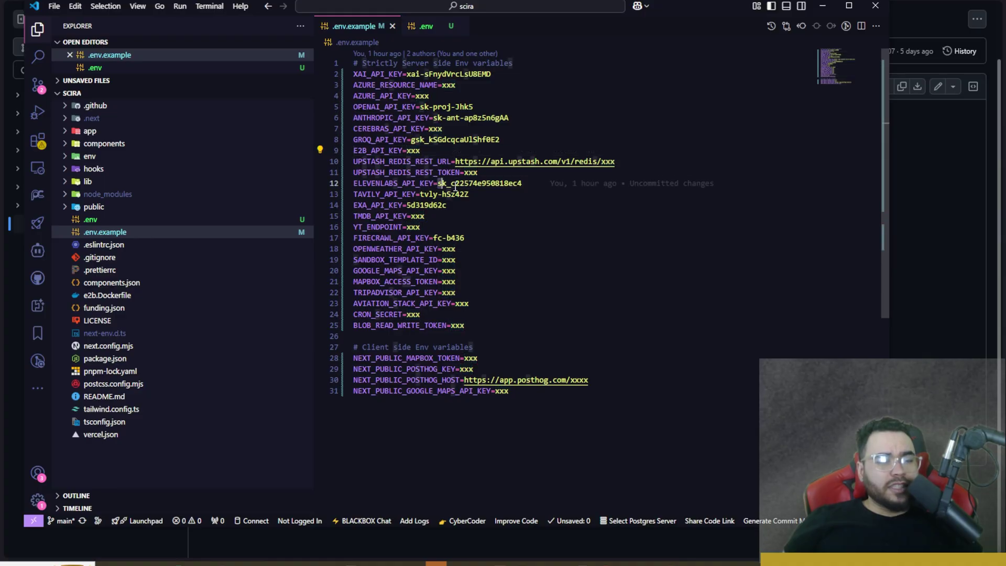
drag(438, 183, 523, 183)
drag(428, 194, 469, 194)
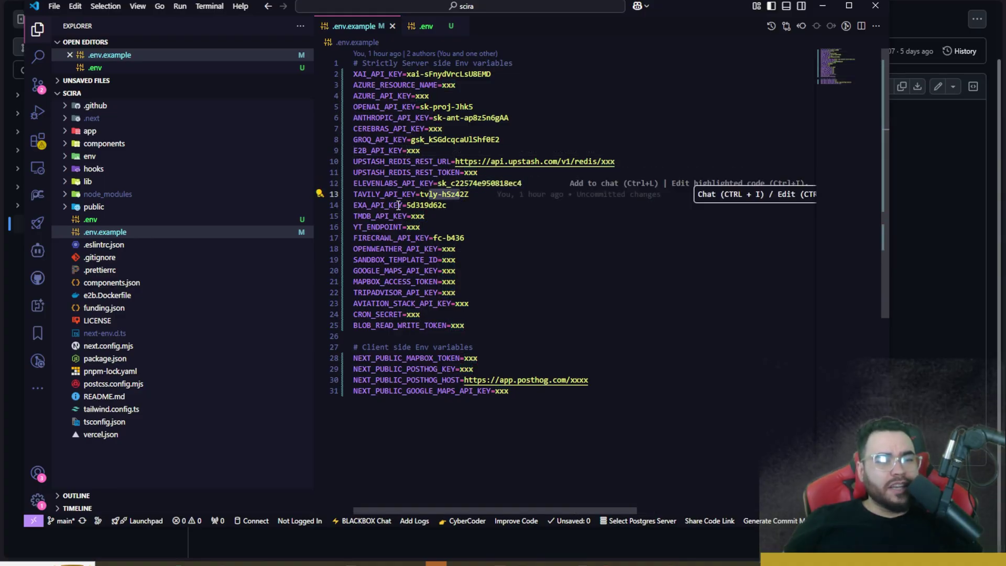
drag(398, 205, 446, 205)
drag(424, 238, 472, 241)
drag(407, 227, 444, 227)
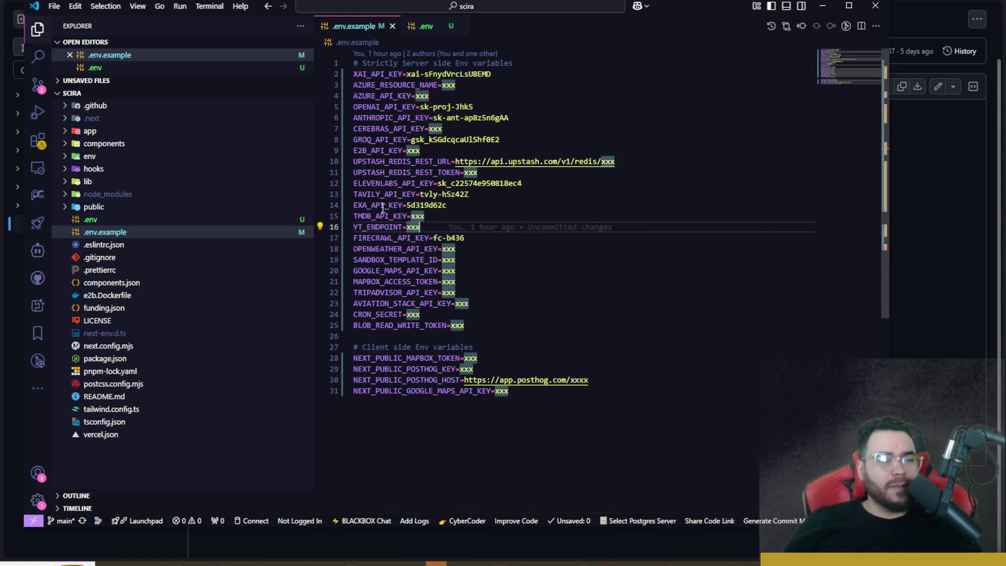
drag(407, 194, 447, 205)
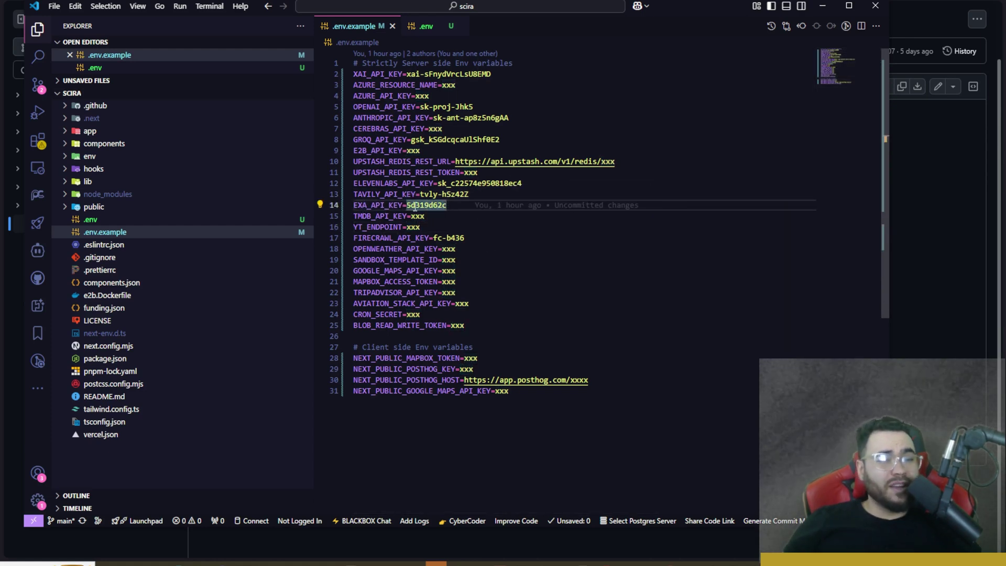
double_click(445, 184)
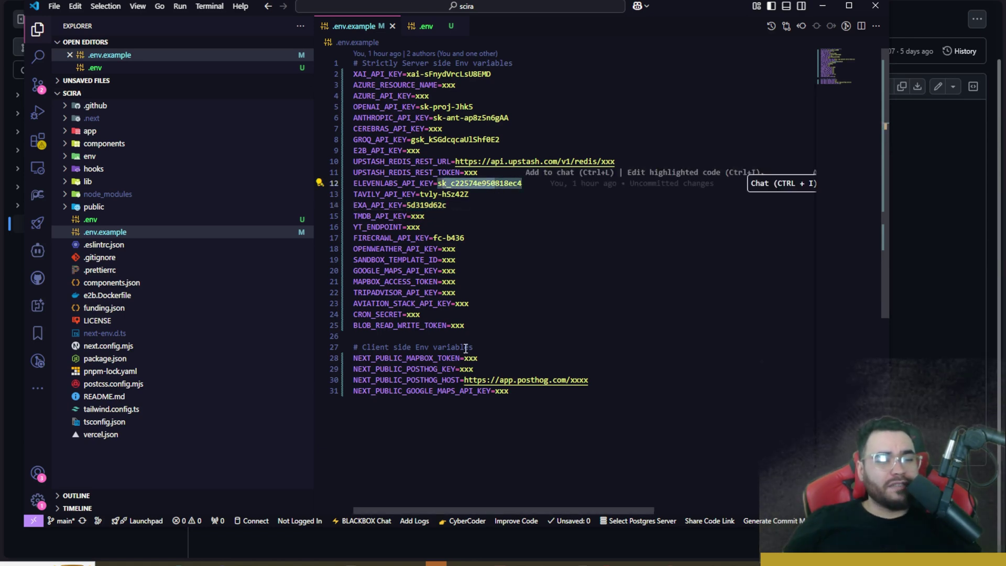
drag(434, 238, 465, 238)
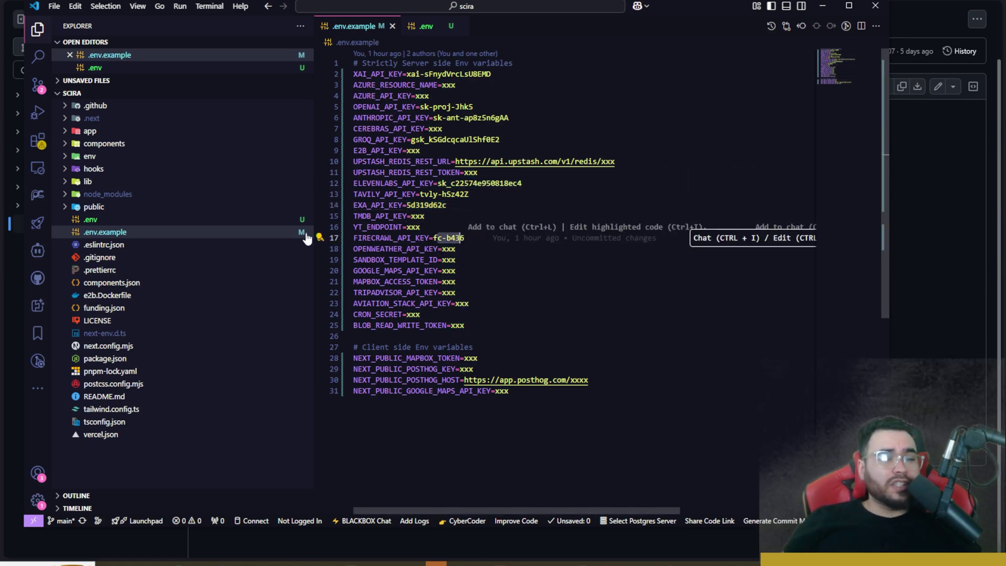
double_click(414, 227)
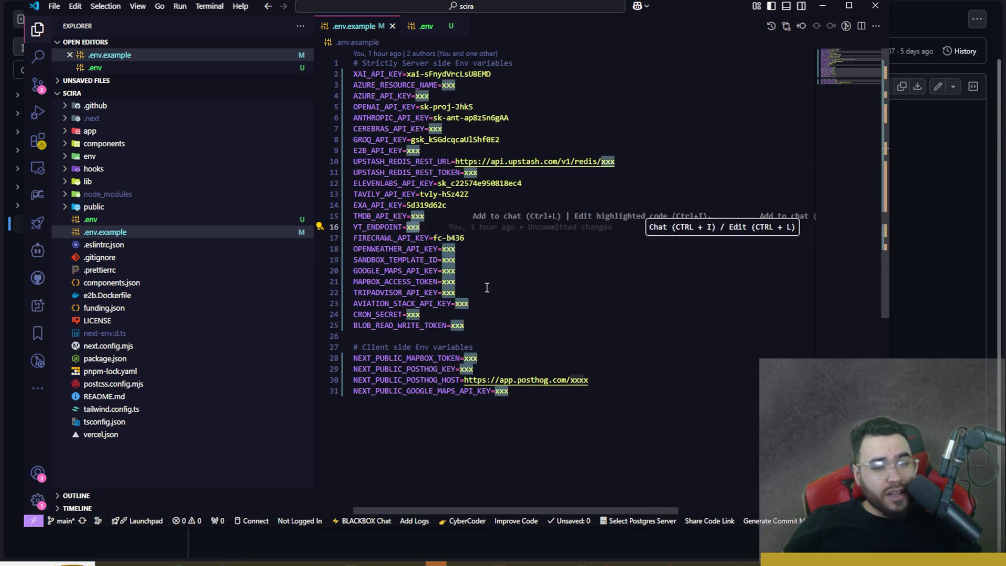
click(487, 358)
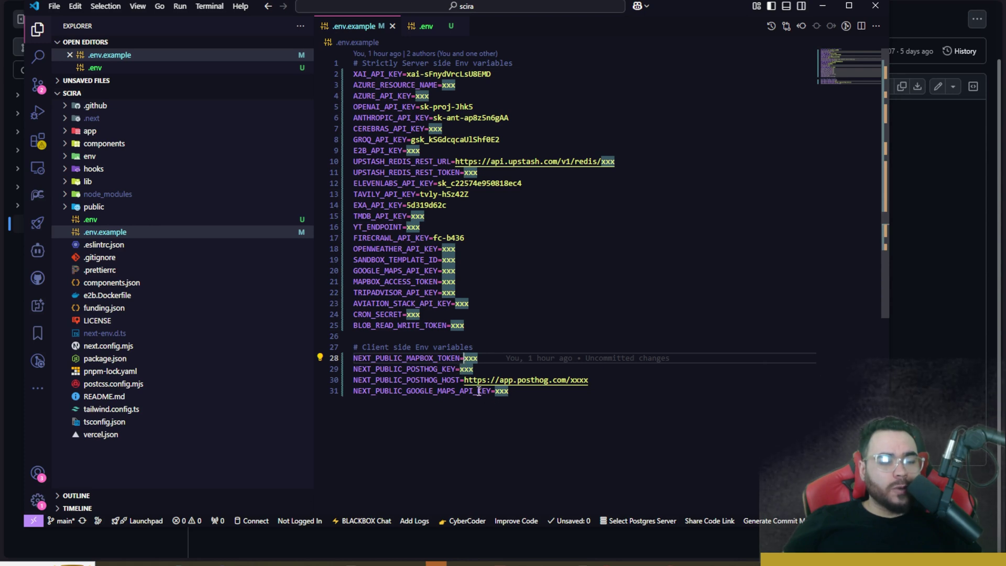
double_click(399, 161)
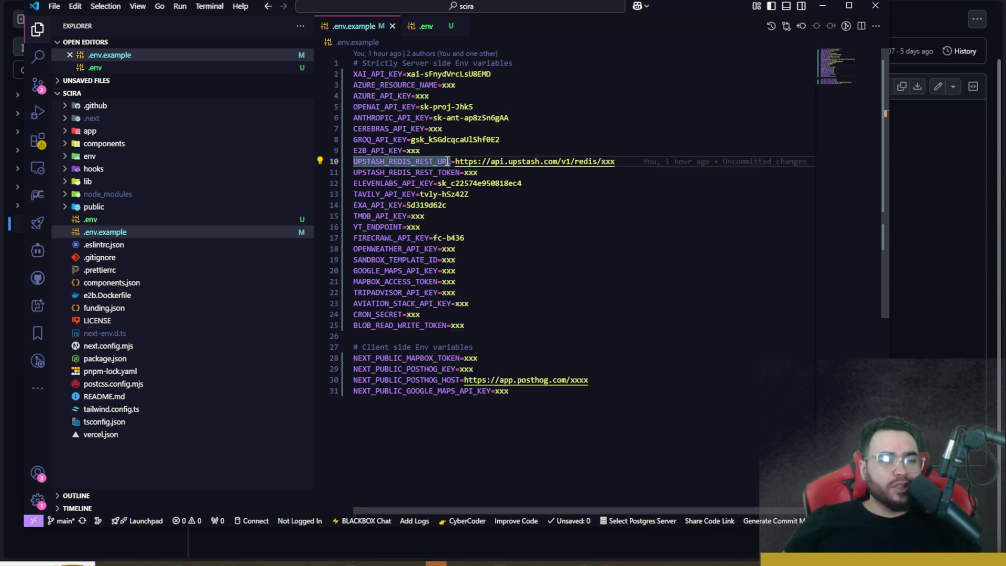
drag(455, 162, 500, 162)
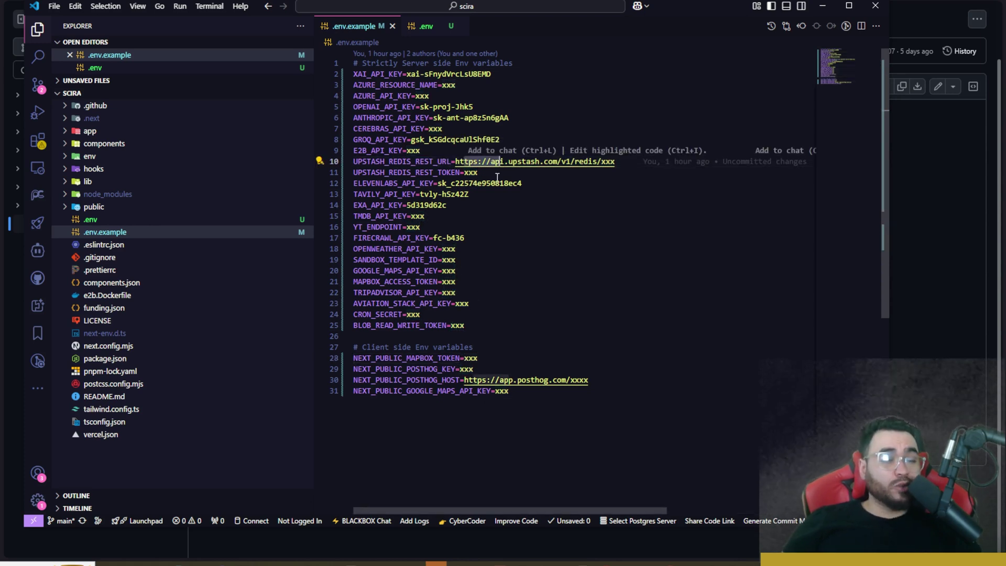
shift+click(615, 162)
click(486, 161)
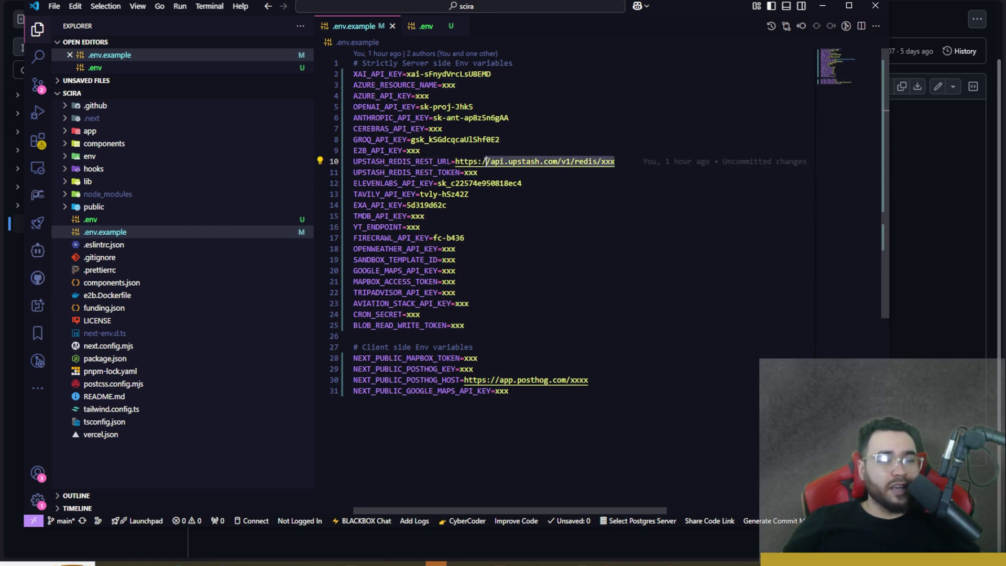
shift+click(616, 161)
drag(456, 161, 615, 161)
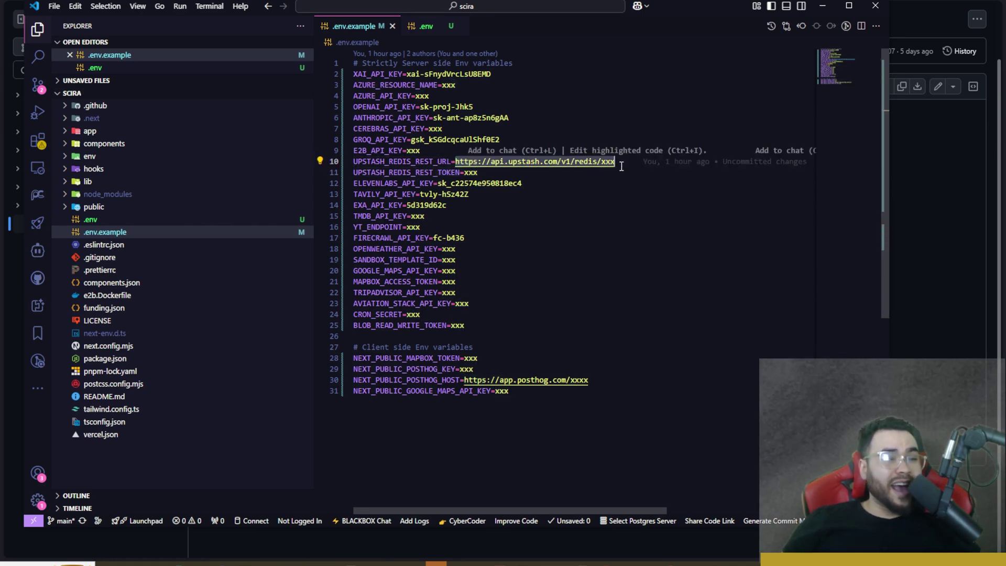
double_click(519, 183)
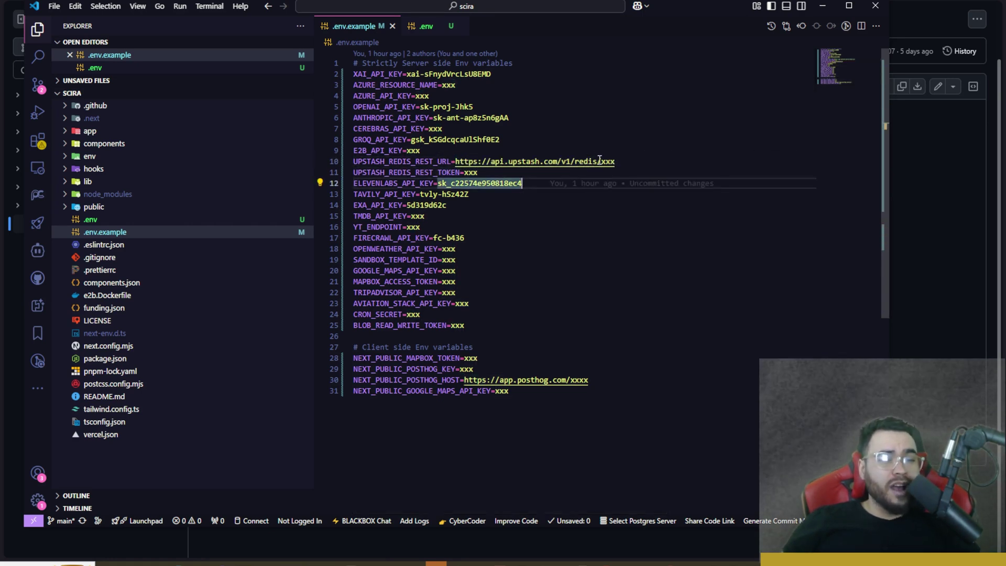
drag(615, 162, 456, 162)
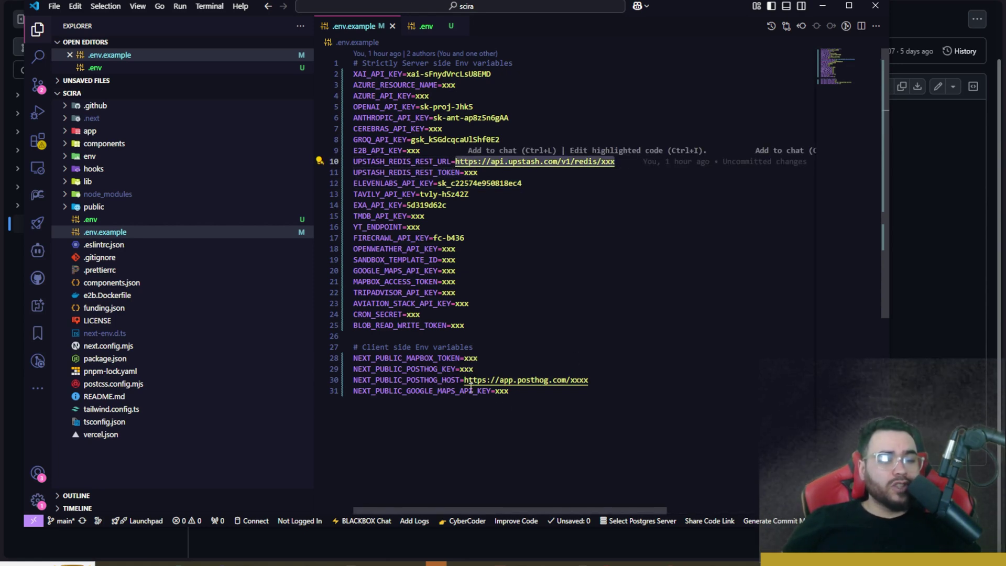
double_click(581, 380)
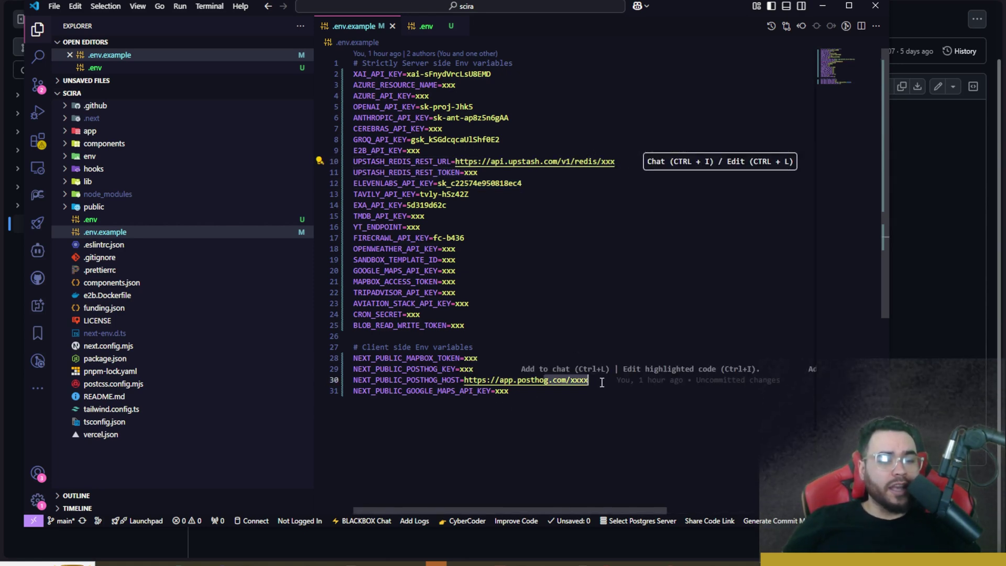
double_click(511, 390)
double_click(492, 369)
drag(493, 371, 568, 377)
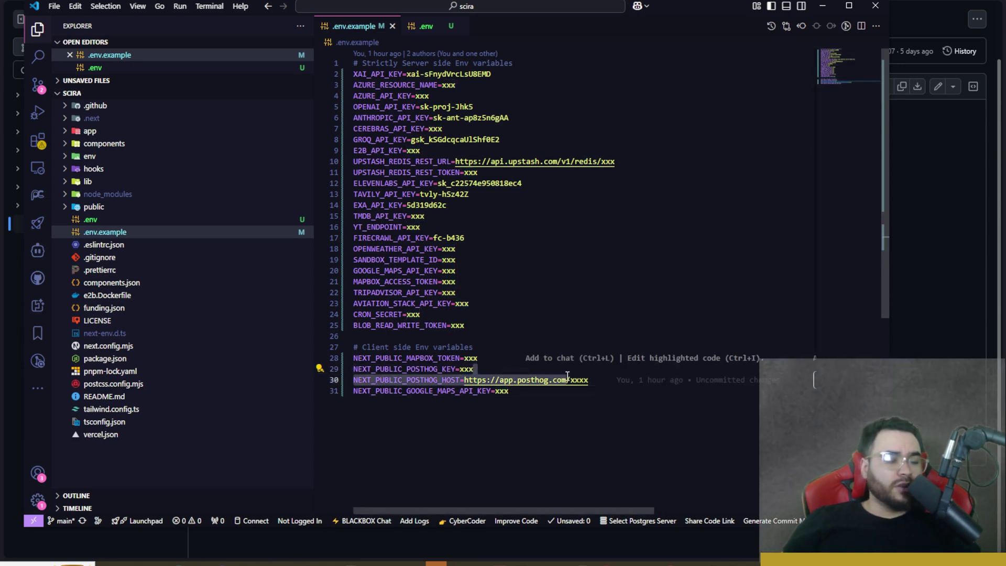
click(467, 380)
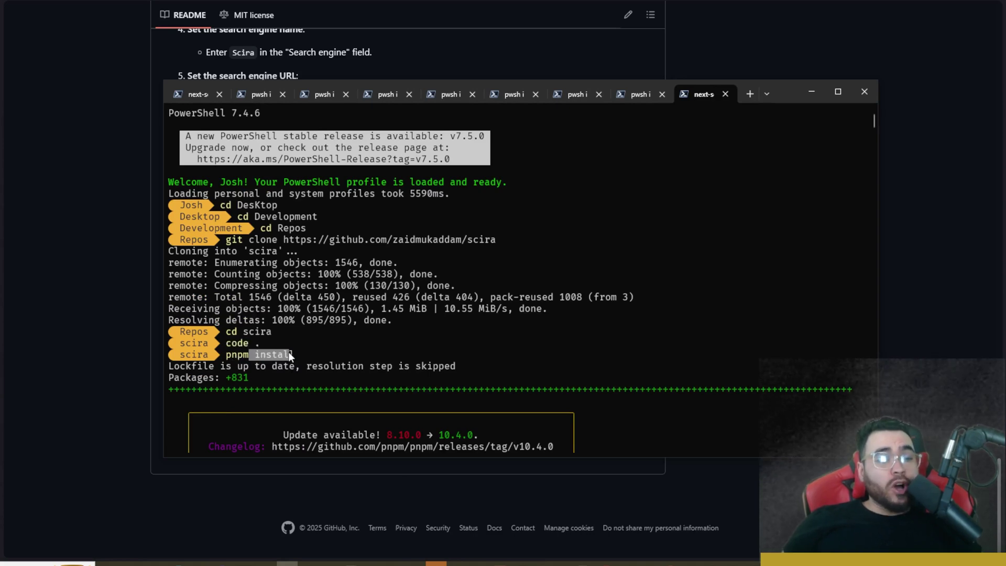
Step: Copy the pnpm run dev command and the AZURE_RESOURCE_NAME error lines from the terminal output
scroll(253, 384, down, 10)
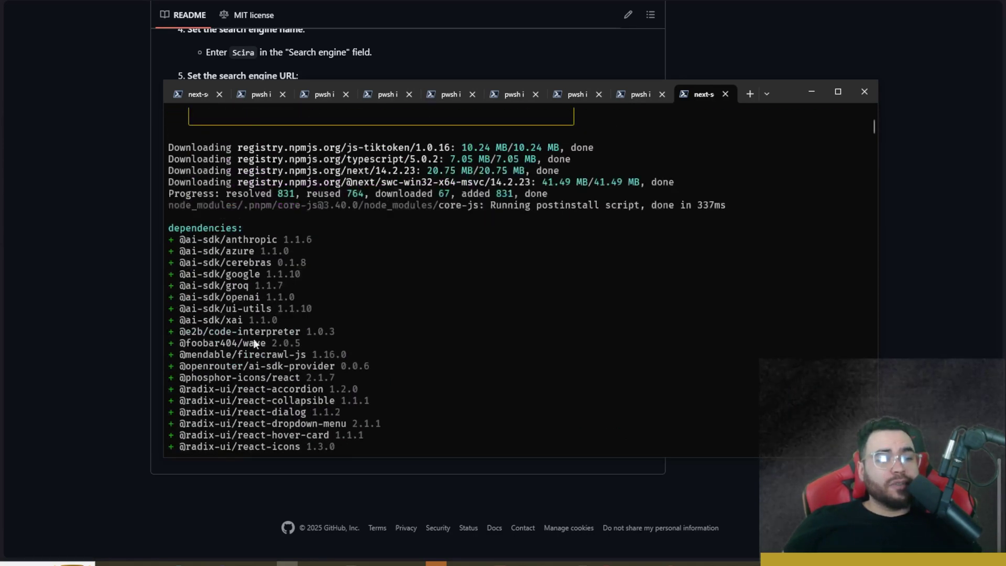
scroll(253, 344, down, 20)
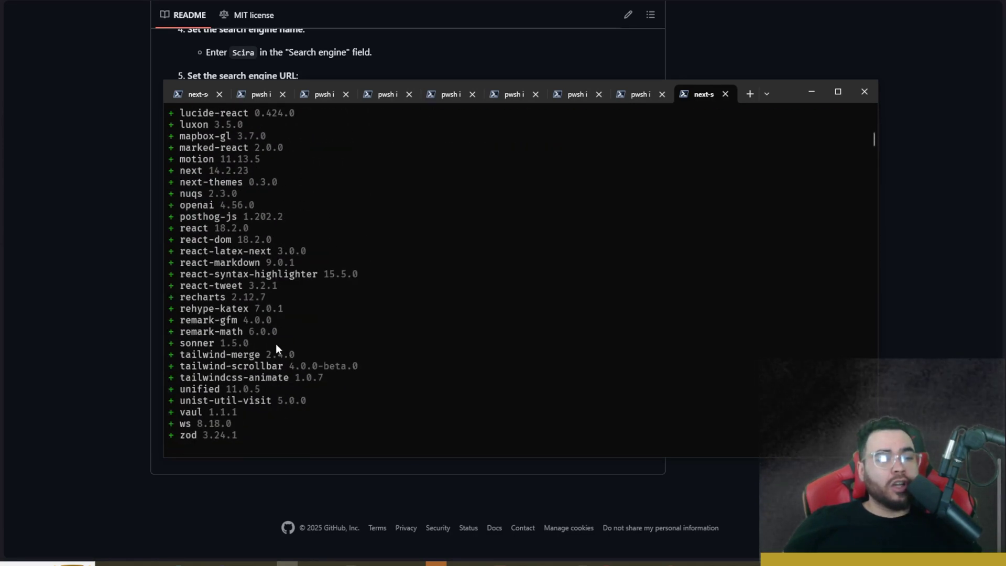
scroll(276, 346, down, 12)
drag(296, 228, 226, 229)
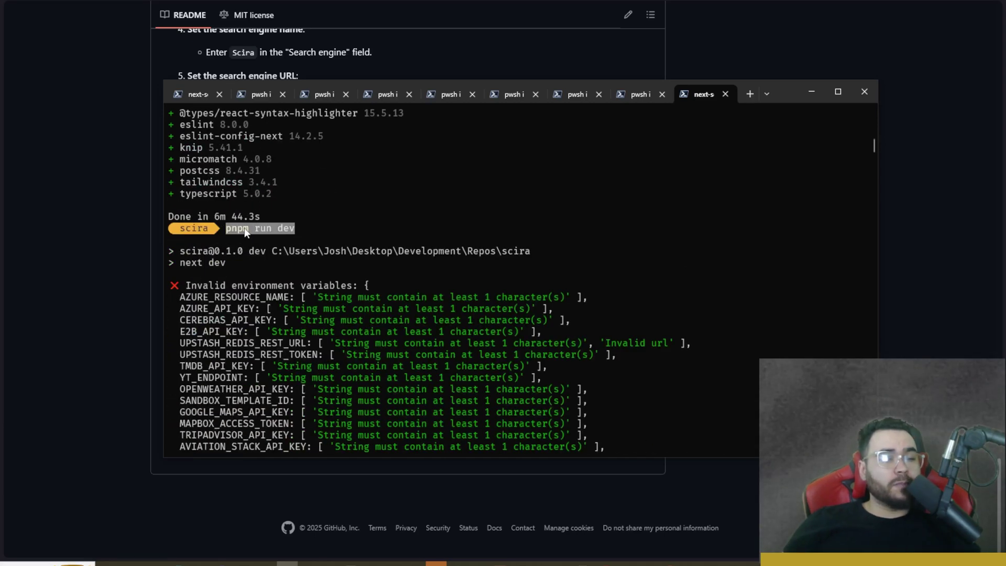
key(ctrl+c)
scroll(288, 228, down, 3)
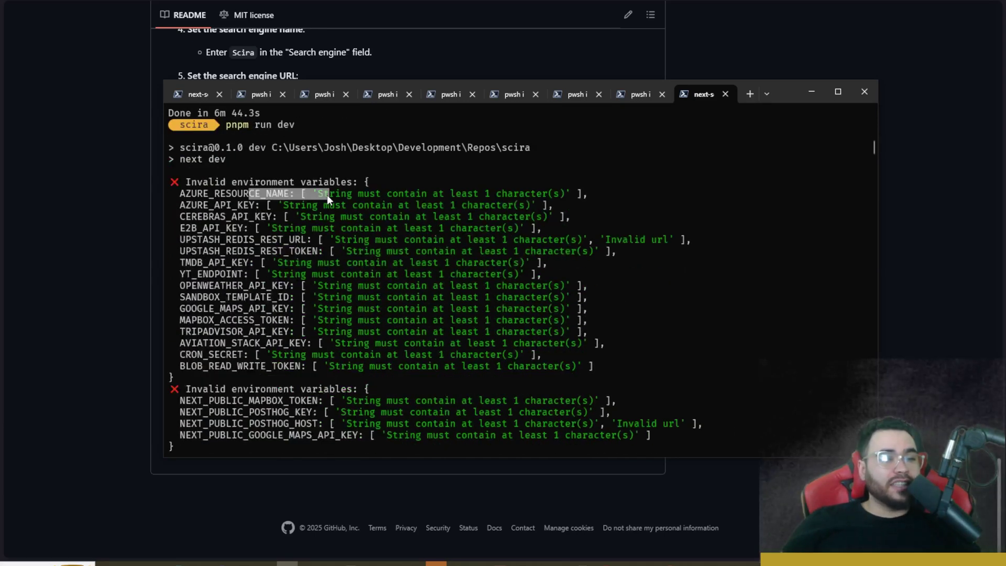
drag(327, 195, 304, 211)
key(ctrl+c)
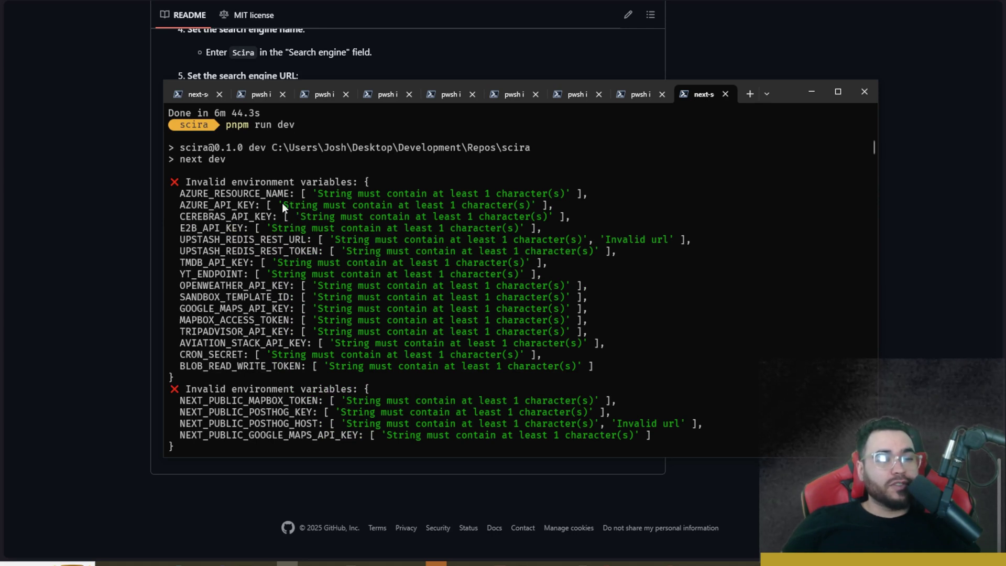
drag(252, 180, 356, 181)
drag(262, 193, 381, 205)
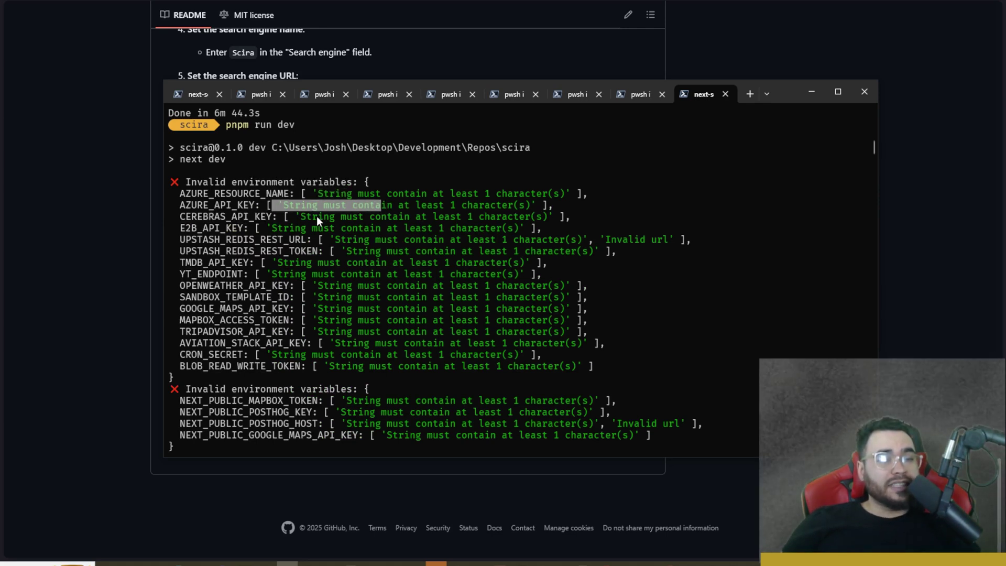
Step: Scroll past the port-in-use warning and open the Scira dev server at localhost:3004
scroll(315, 221, down, 20)
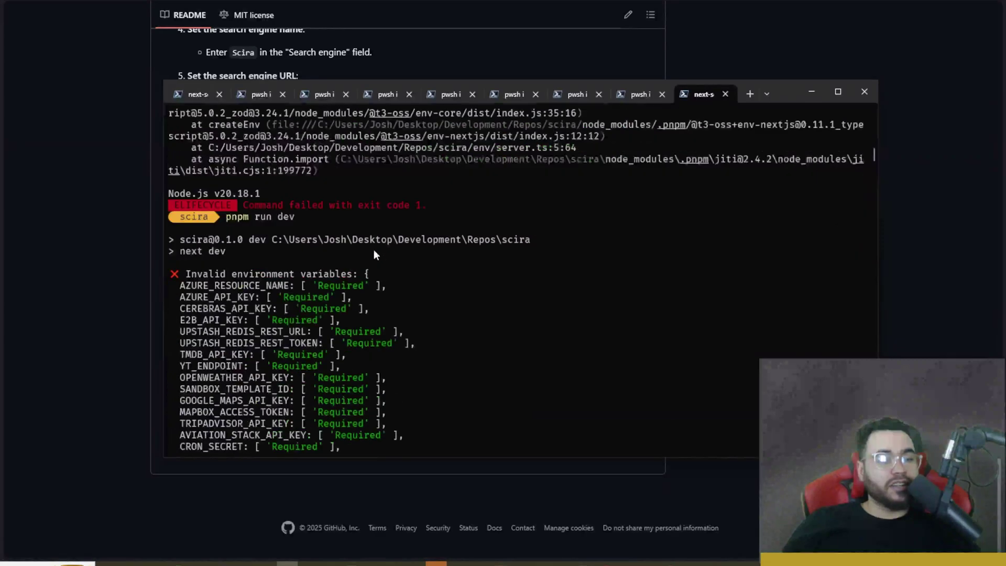
scroll(310, 266, down, 5)
scroll(344, 257, up, 6)
scroll(331, 278, down, 8)
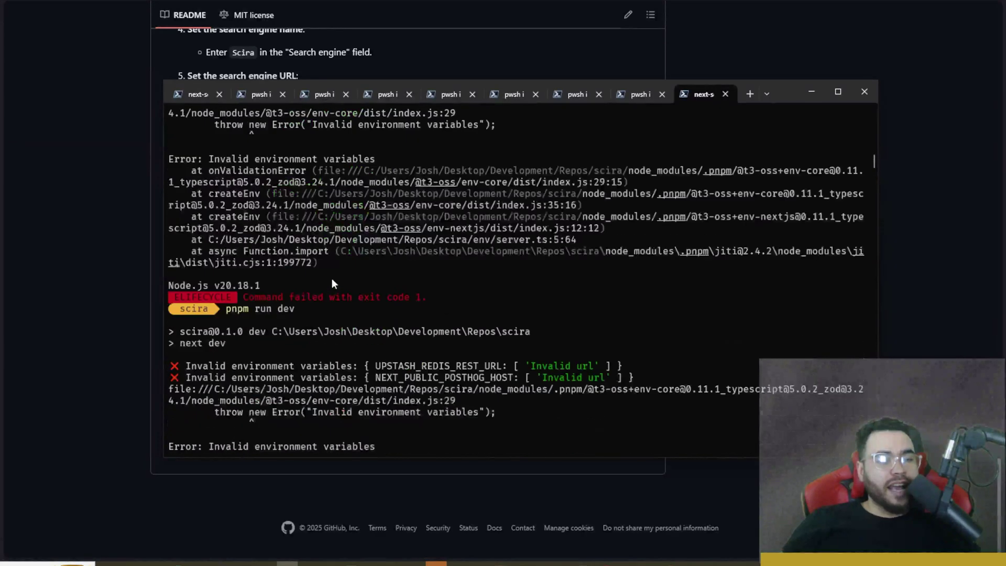
scroll(288, 257, down, 6)
drag(203, 230, 372, 233)
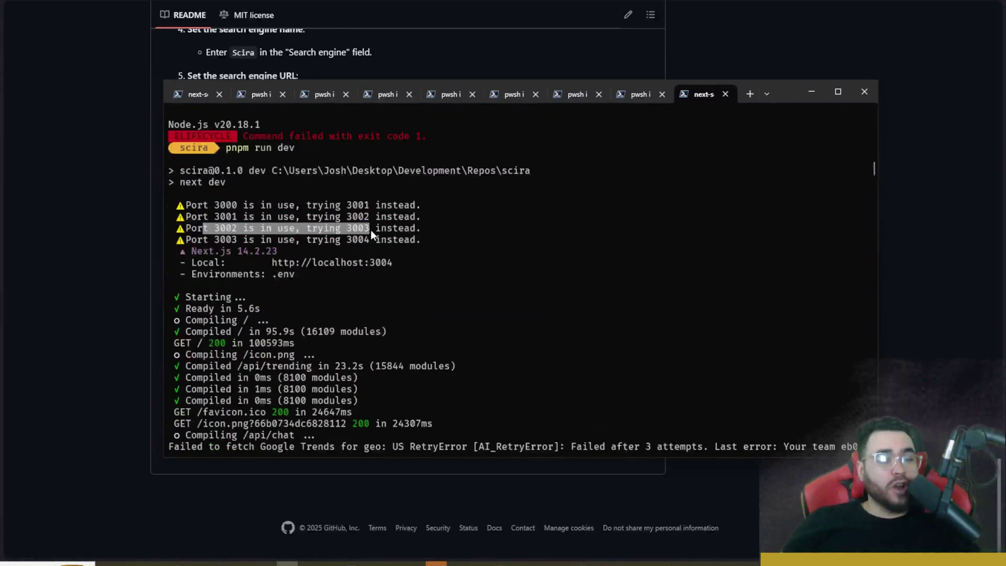
ctrl+click(321, 262)
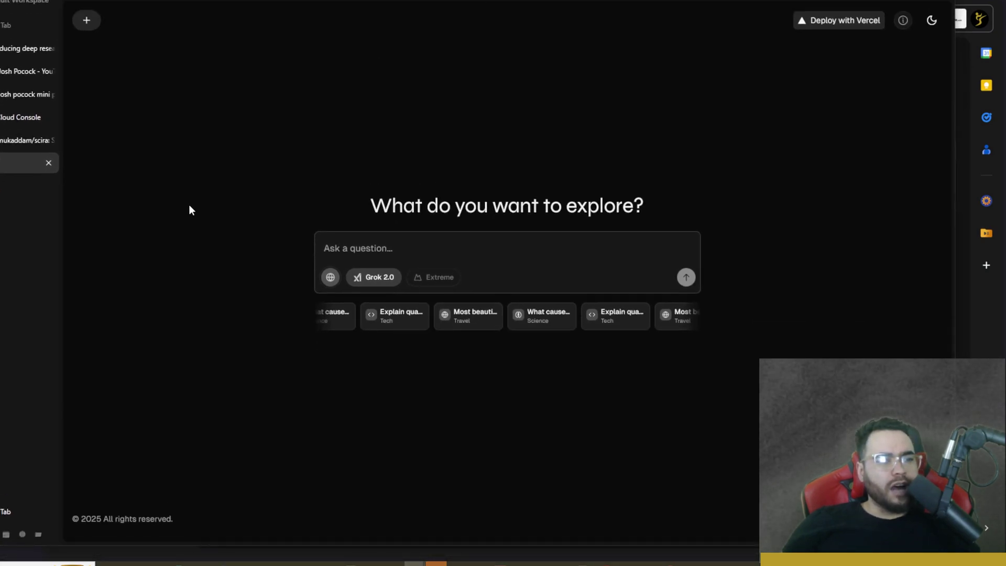
Step: Switch on Extreme research mode and open the model dropdown, still set to Grok 2.0
mouse_move(337, 288)
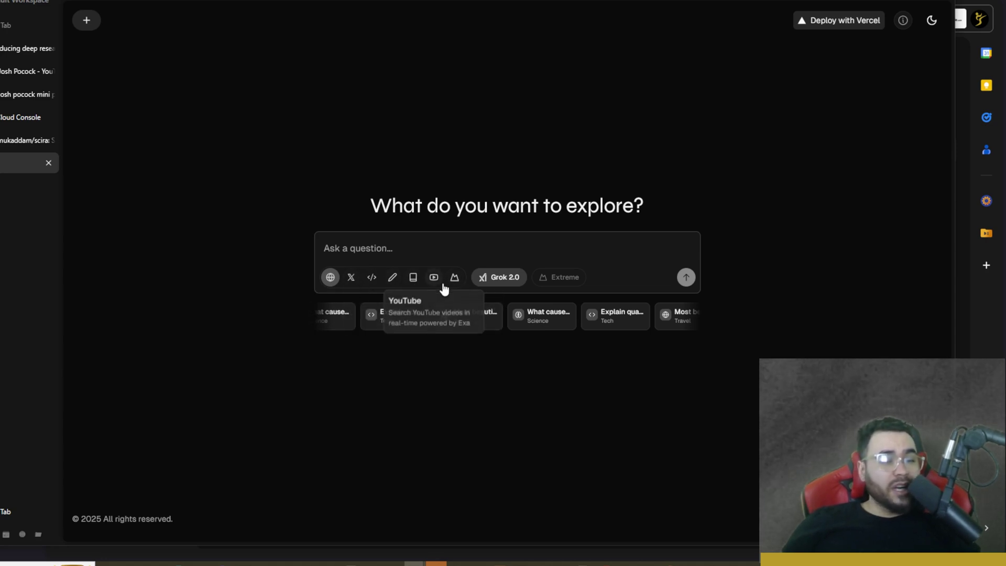
click(373, 278)
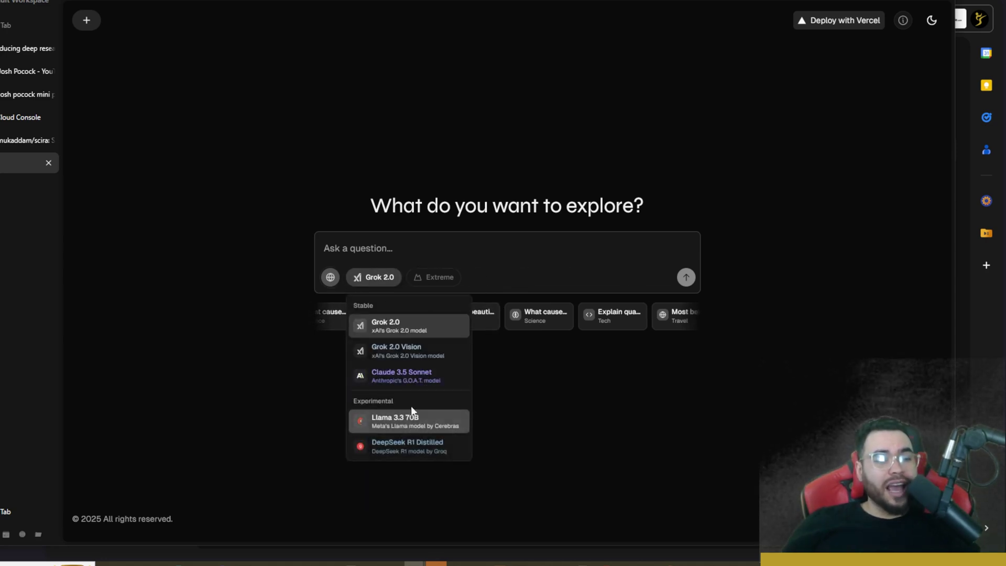
click(386, 325)
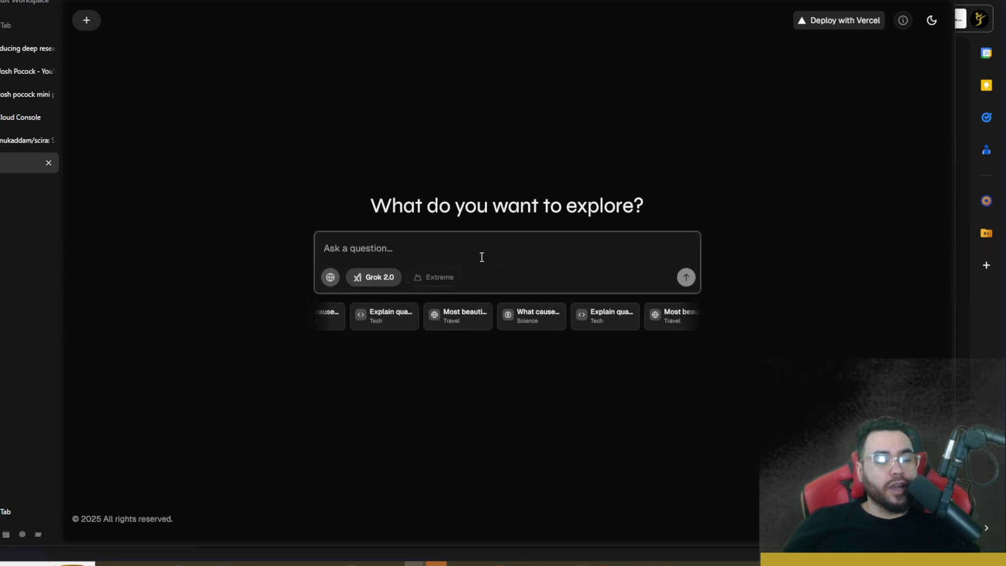
click(414, 279)
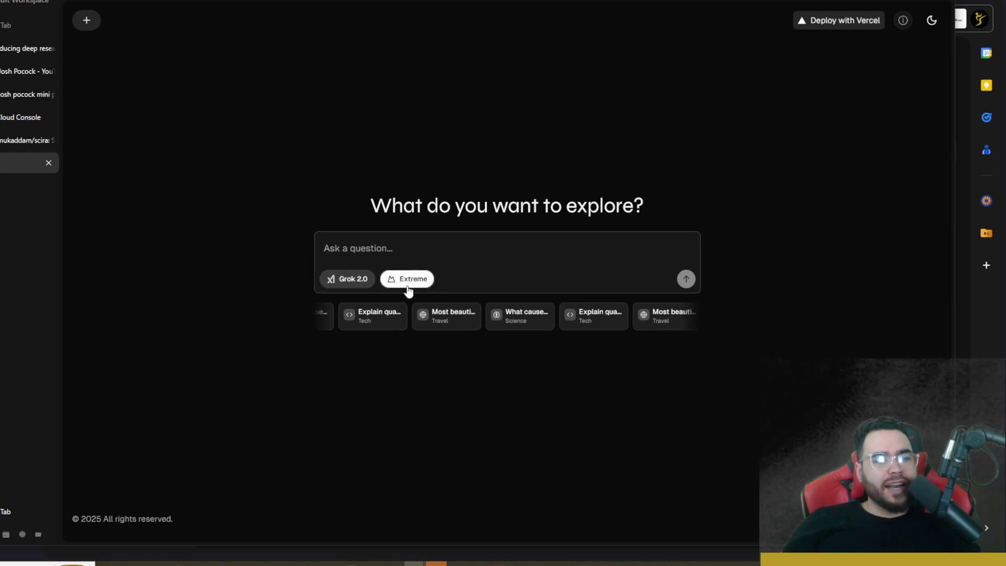
click(342, 280)
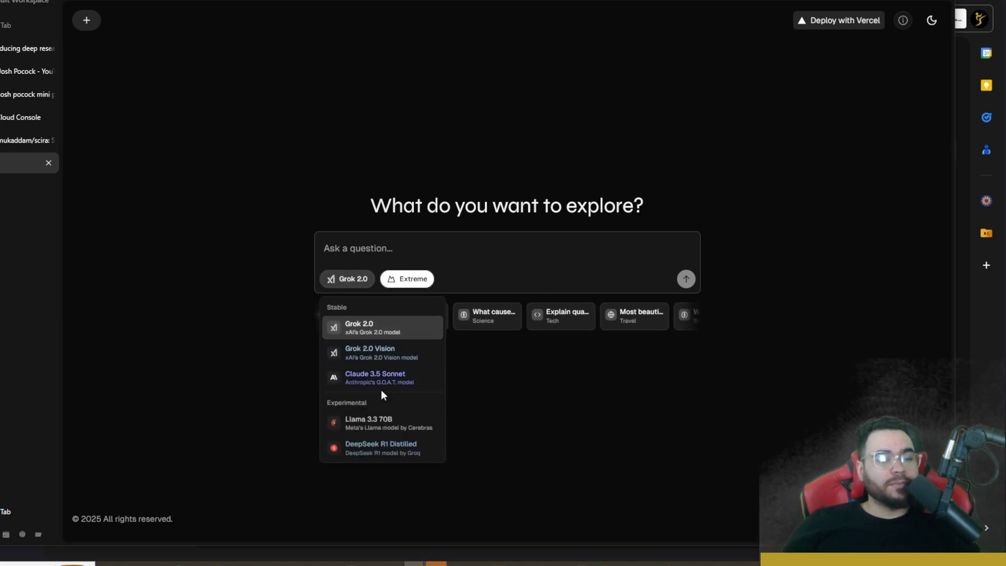
Step: Choose Claude 3.5 Sonnet, paste the AI agents 2025 business growth question, and submit it
click(365, 385)
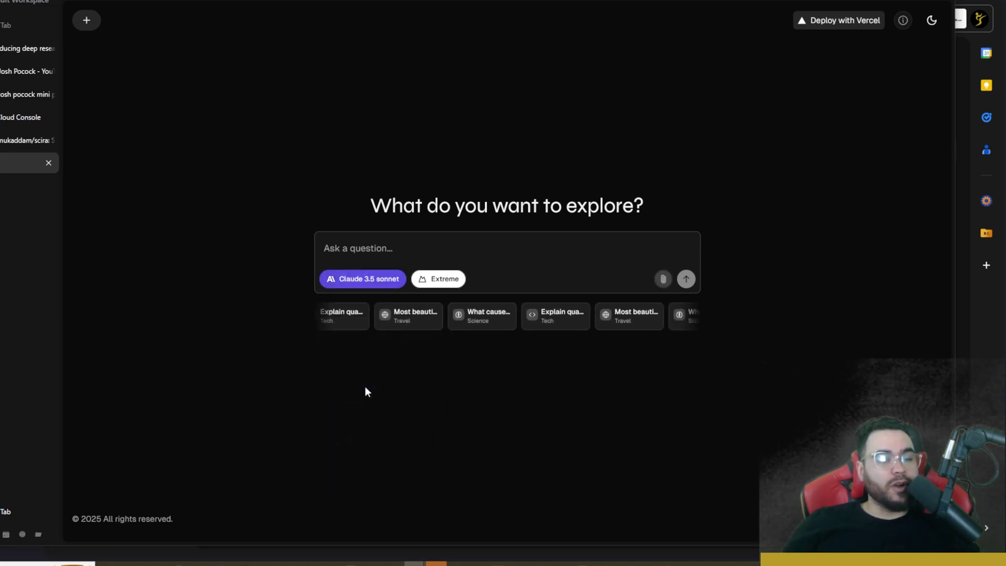
click(349, 248)
key(ctrl+v)
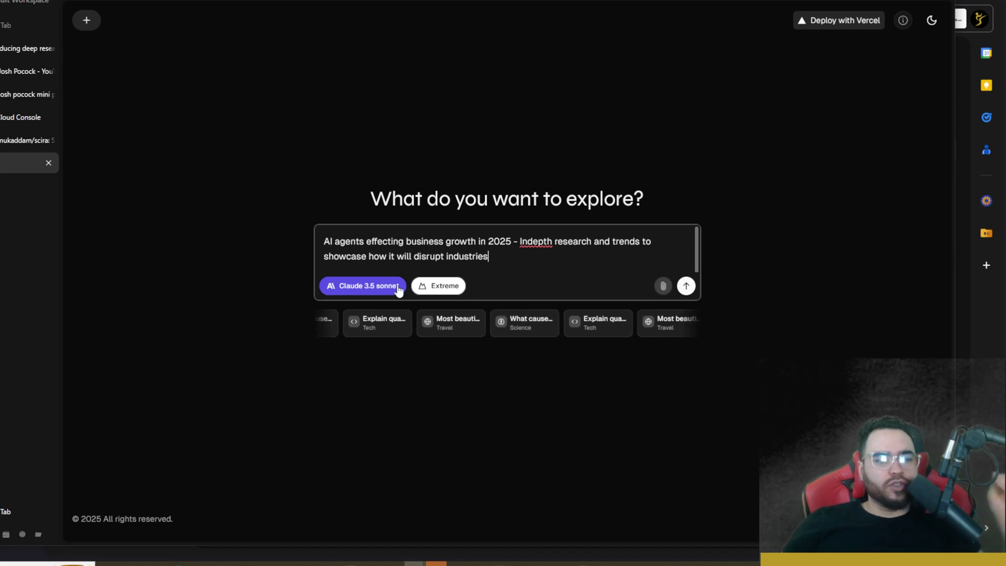
click(687, 288)
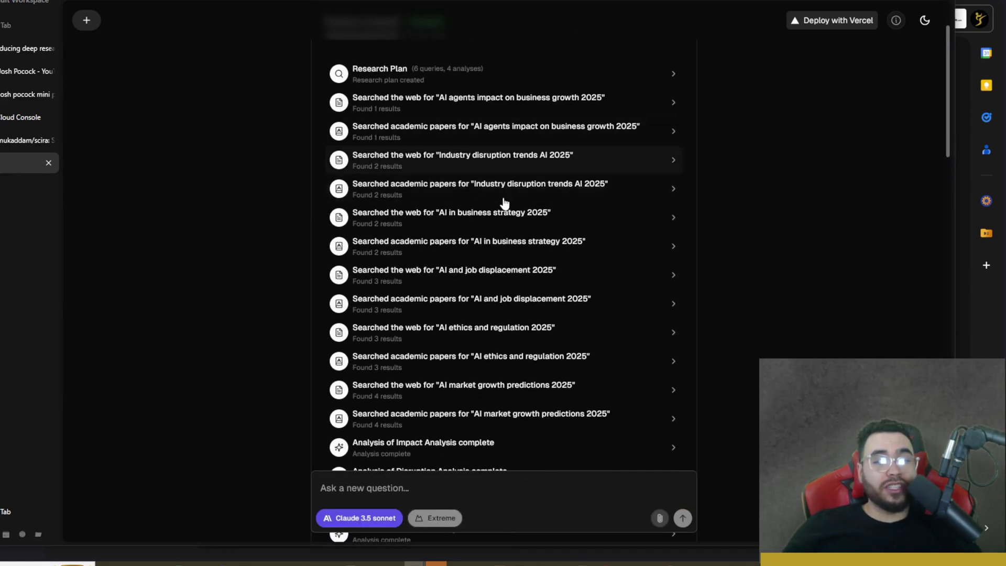
Step: Show the report's Academic Sources, then the Analysis view with its four analysis sections
scroll(455, 244, down, 5)
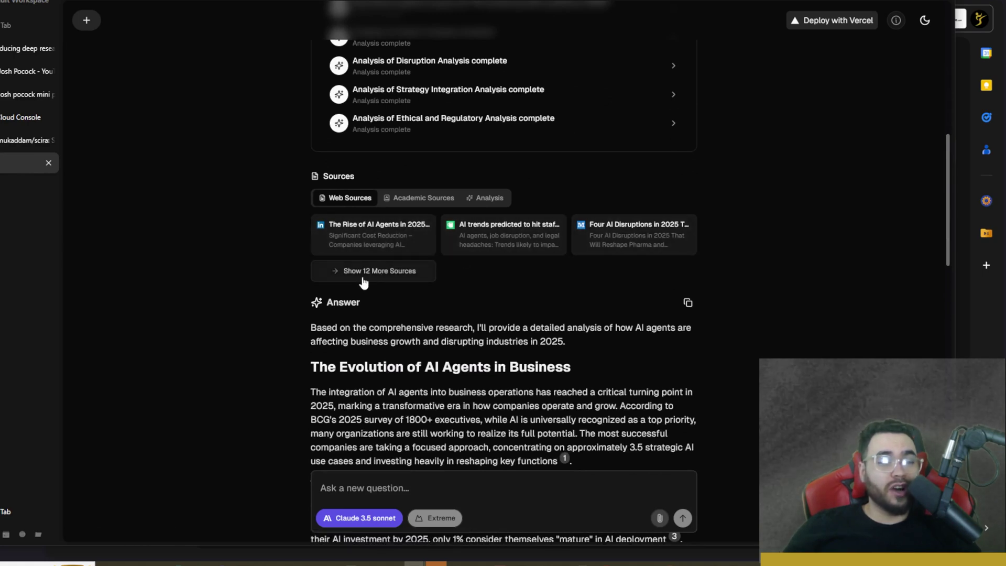
click(414, 197)
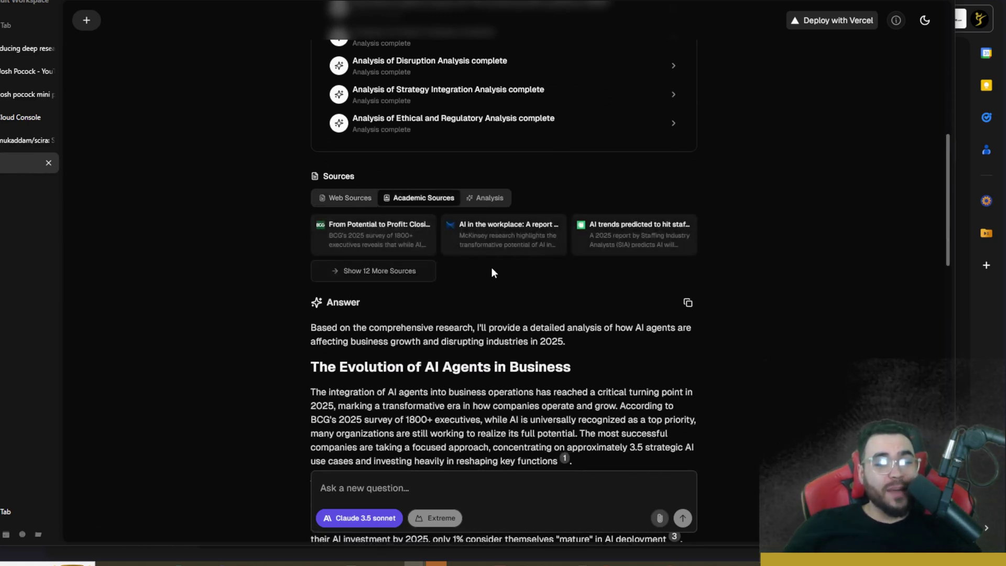
click(479, 199)
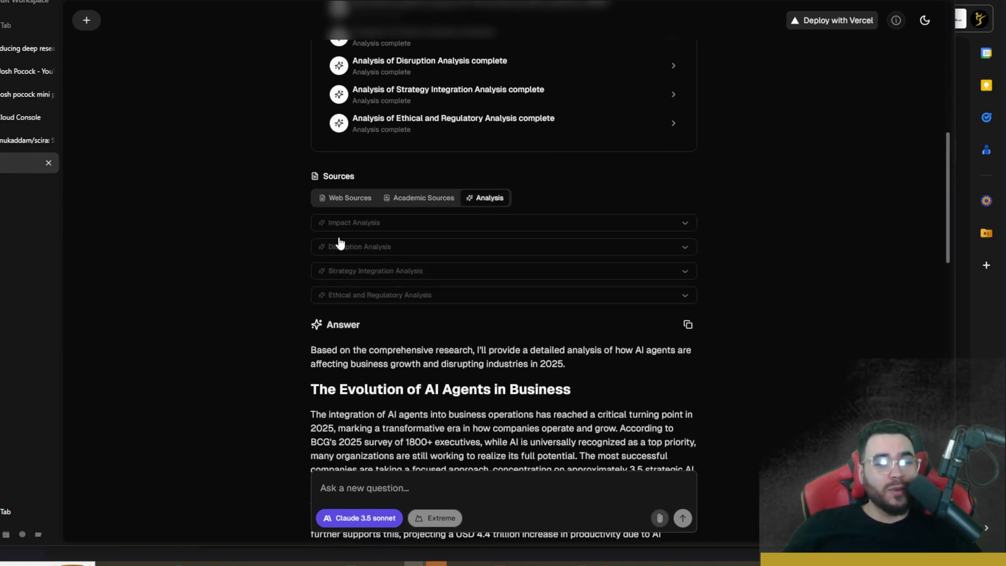
Step: Read the answer's opening sections, highlighting the opening paragraph and first heading
scroll(401, 263, down, 3)
scroll(375, 222, down, 2)
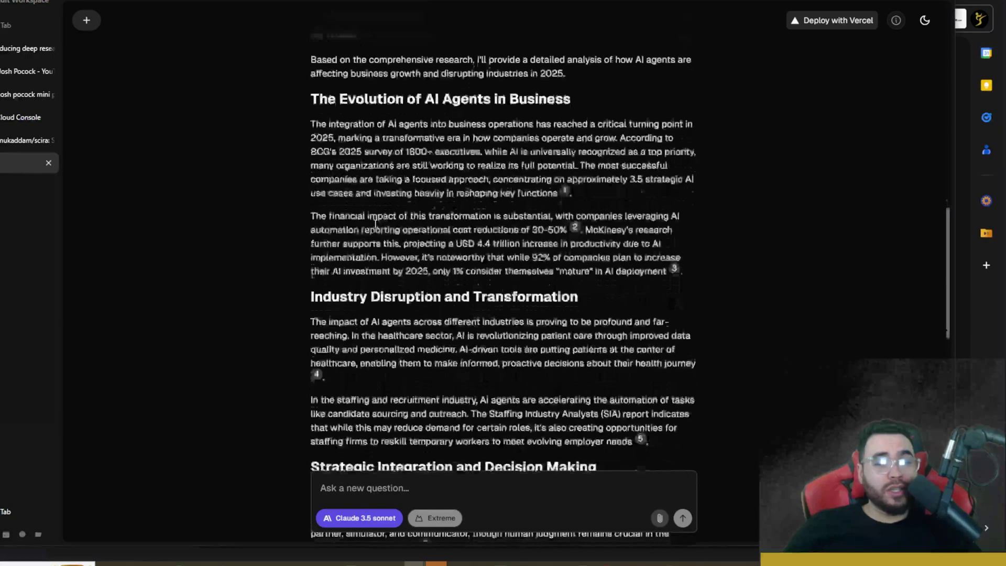
scroll(375, 226, up, 4)
drag(312, 233, 487, 272)
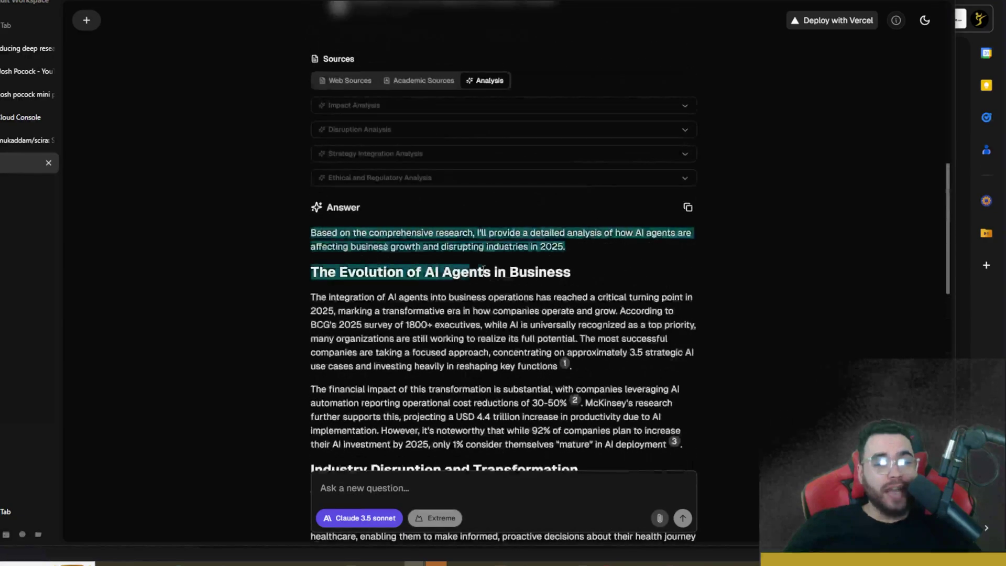
mouse_move(564, 366)
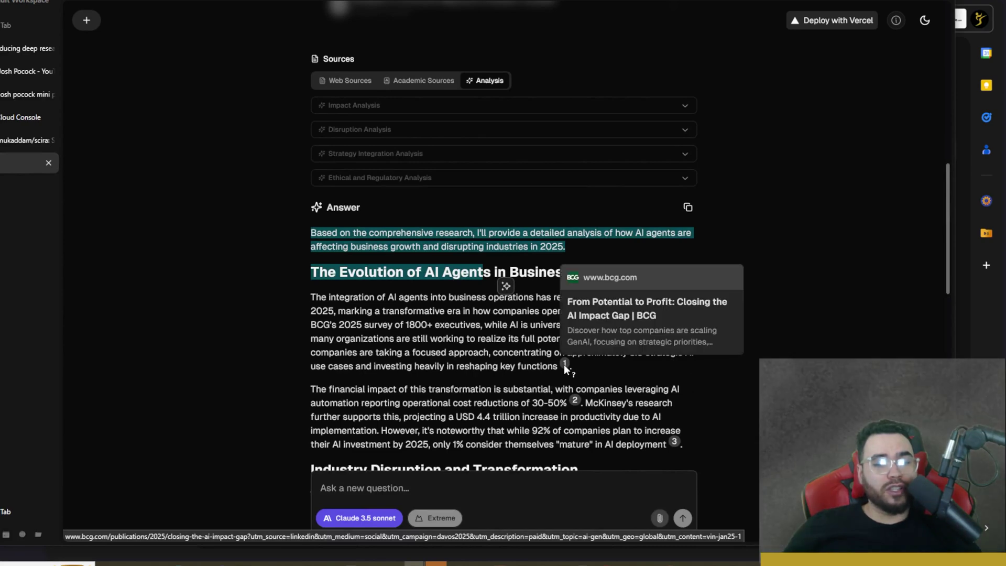
click(534, 346)
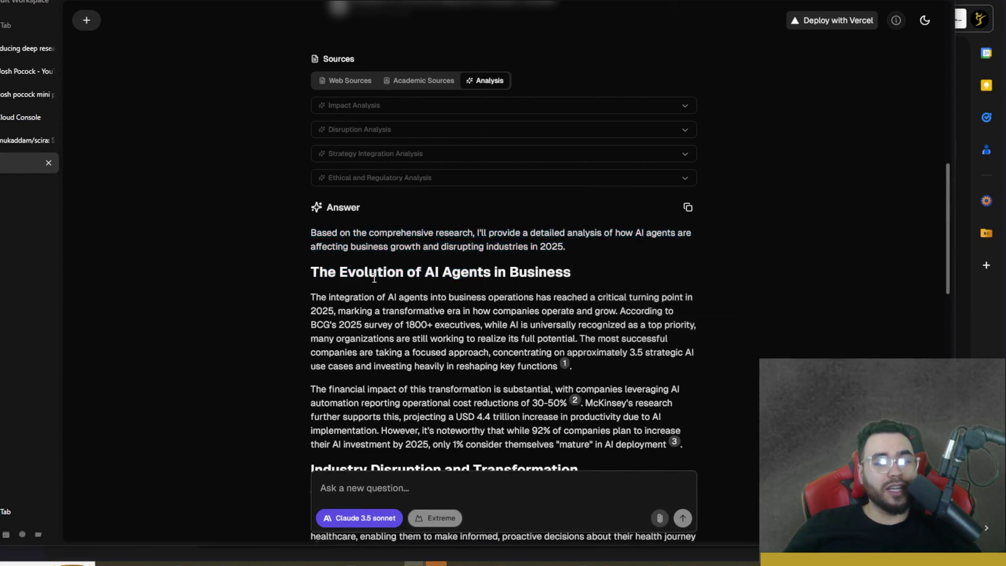
drag(365, 276, 493, 277)
scroll(406, 283, down, 3)
scroll(406, 283, down, 1)
drag(369, 233, 519, 230)
scroll(518, 229, down, 1)
scroll(519, 229, down, 3)
drag(326, 171, 512, 171)
Step: Continue through the answer to its conclusion, highlighting a phrase in the McKinsey sentence
scroll(347, 206, down, 4)
scroll(347, 206, up, 1)
scroll(393, 209, down, 3)
scroll(419, 212, up, 3)
scroll(438, 215, up, 3)
click(307, 155)
drag(324, 151, 426, 149)
click(458, 147)
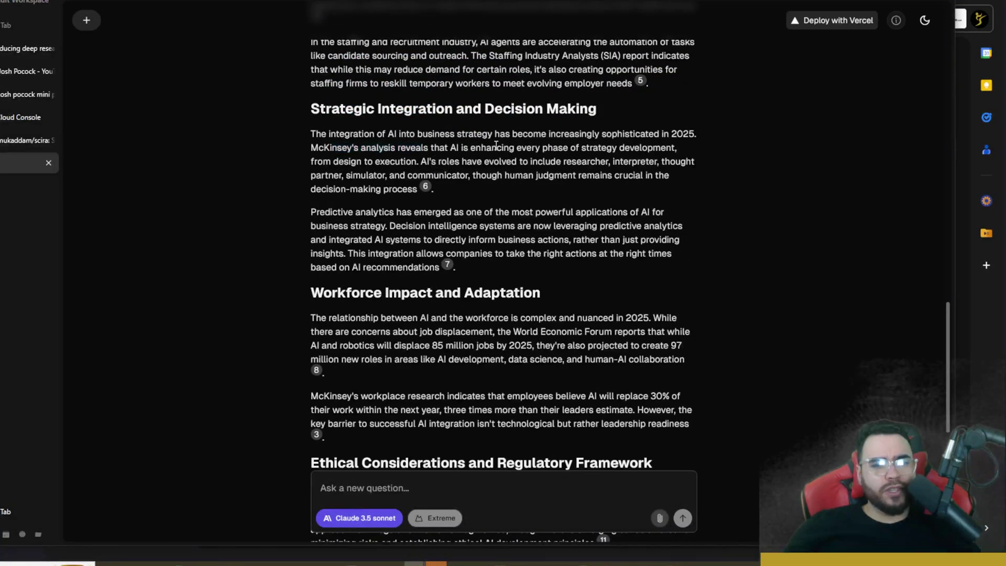
drag(516, 148, 589, 148)
scroll(385, 180, down, 4)
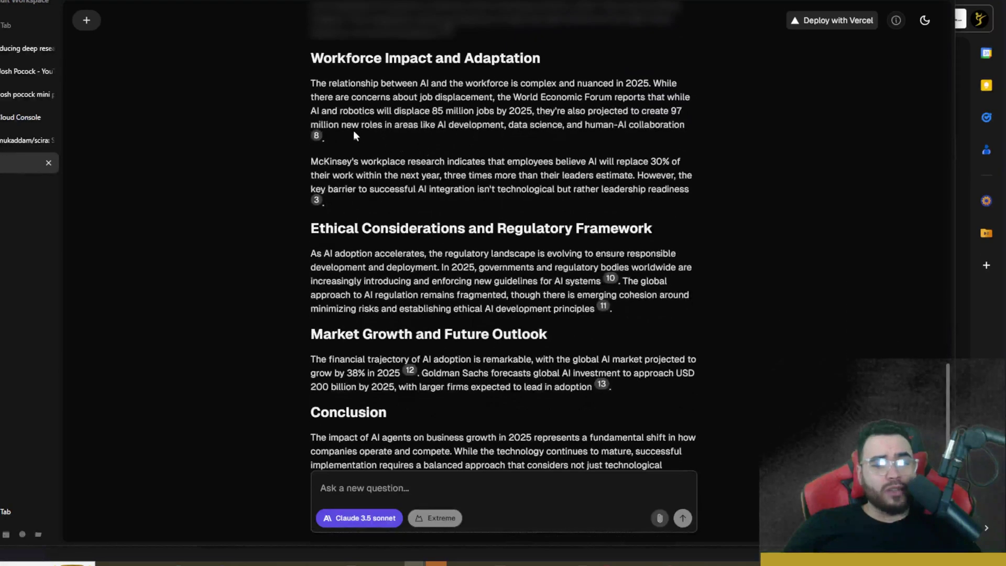
scroll(459, 177, down, 2)
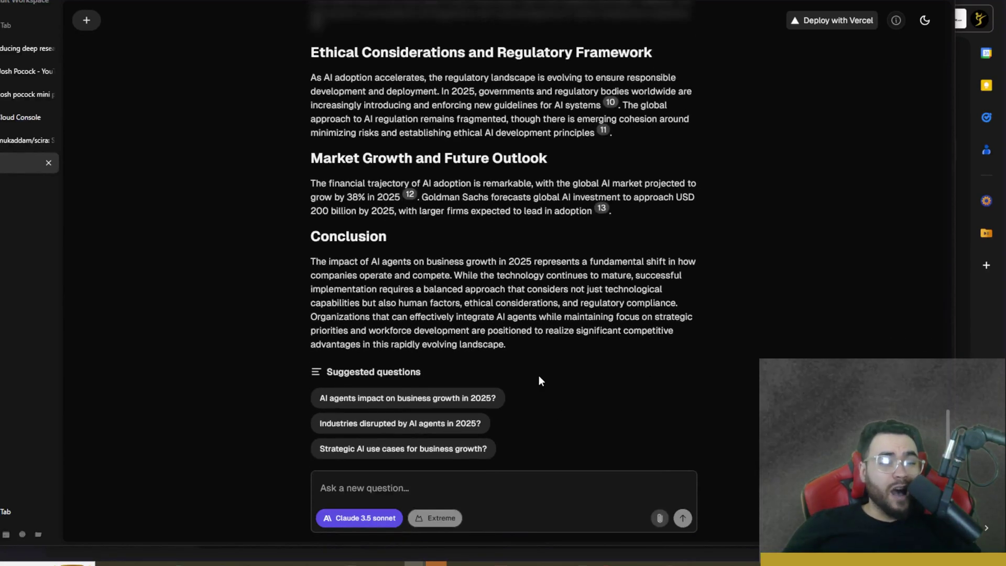
scroll(536, 376, up, 20)
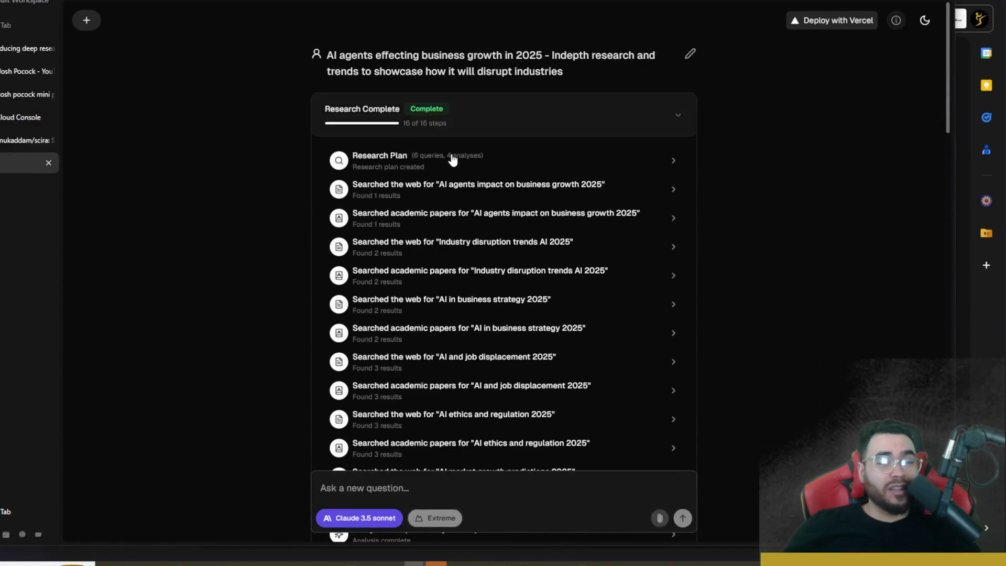
Step: Review the earlier OpenAI Deep Research report, then switch to the YouTube channel's Videos page
scroll(463, 251, down, 6)
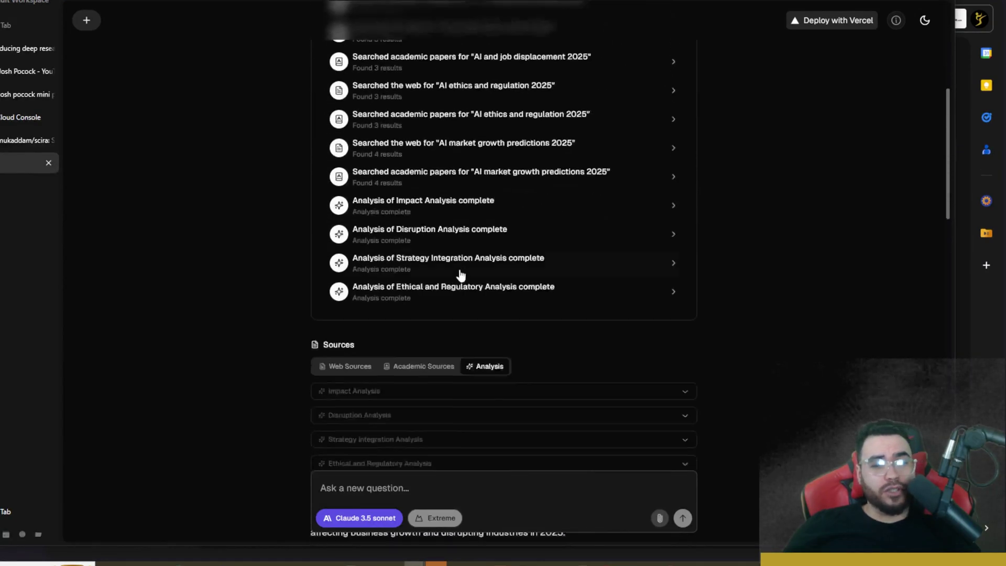
scroll(461, 274, down, 2)
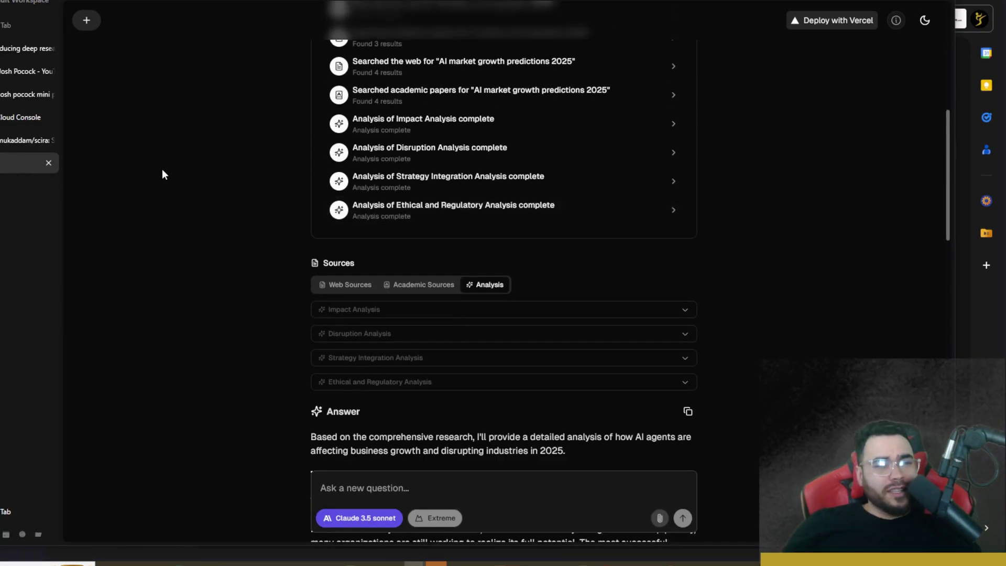
click(14, 184)
scroll(230, 165, up, 10)
scroll(223, 158, up, 15)
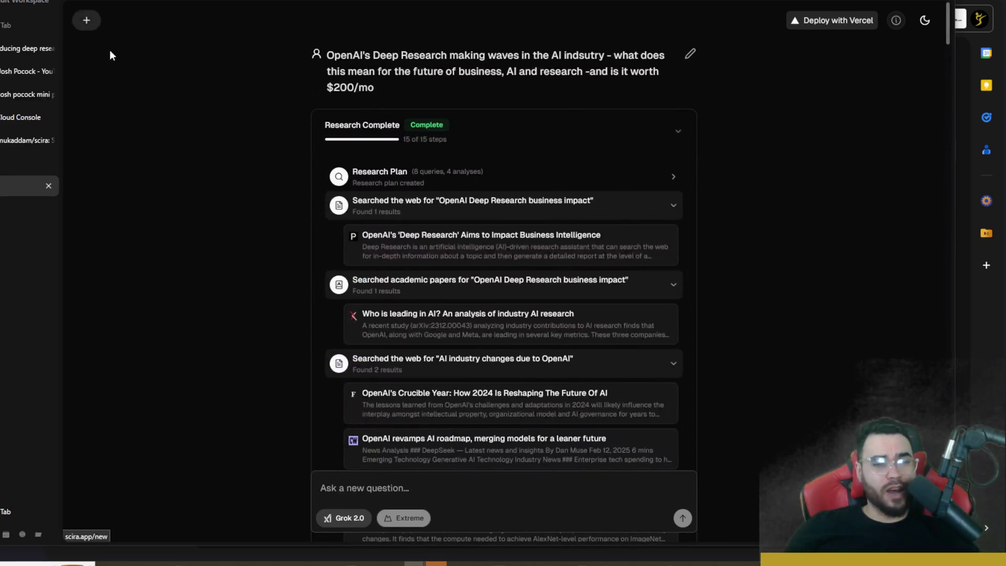
click(27, 71)
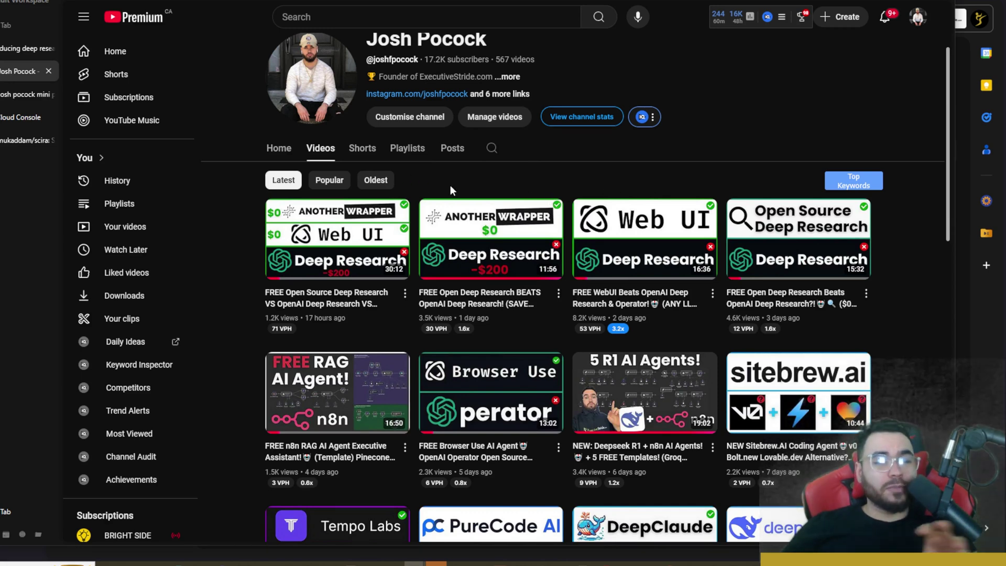
Step: Return via the scira GitHub README to the AI-agents report and scroll up to its question title
mouse_move(342, 231)
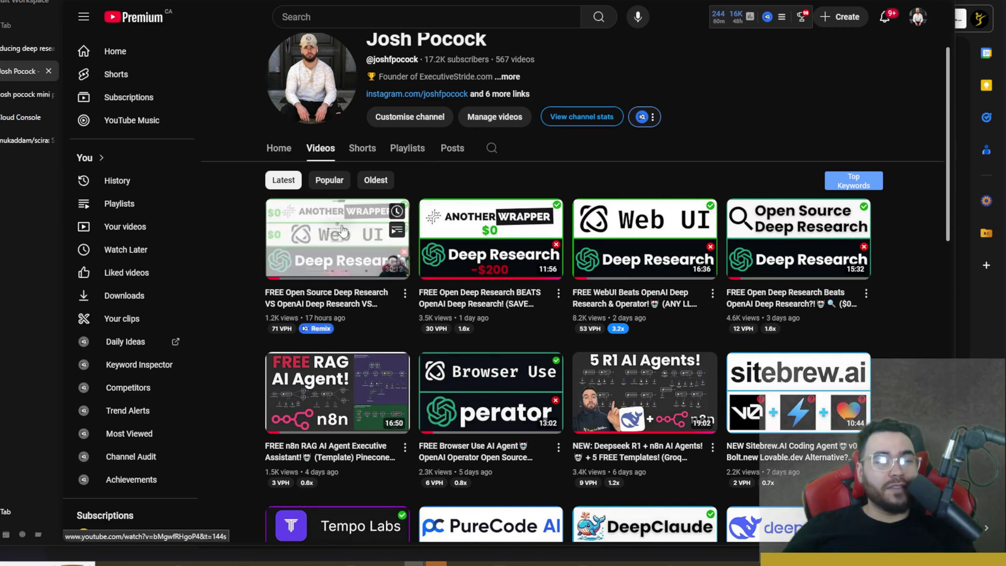
click(2, 141)
scroll(349, 194, up, 10)
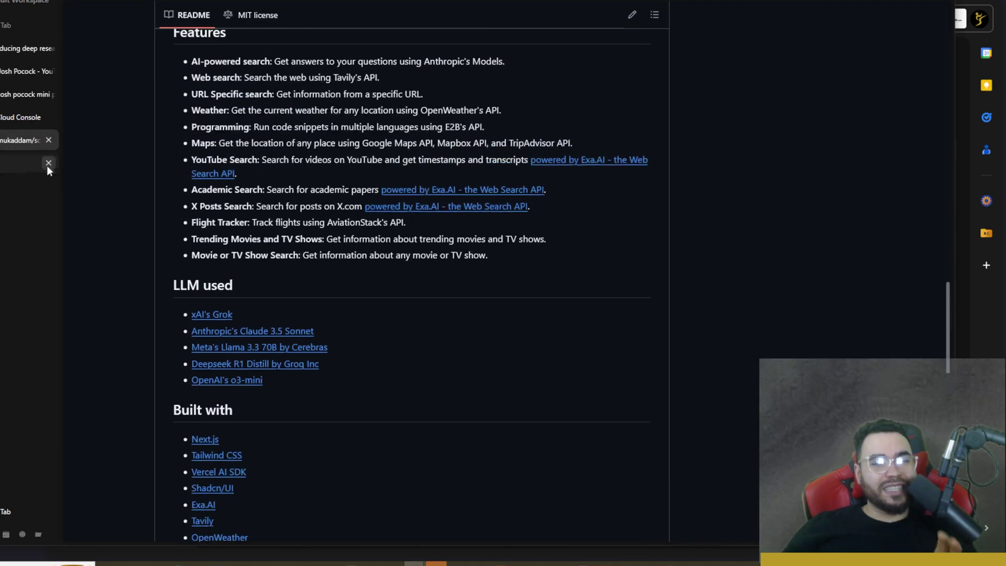
click(39, 165)
scroll(145, 156, up, 15)
drag(351, 55, 499, 80)
click(293, 122)
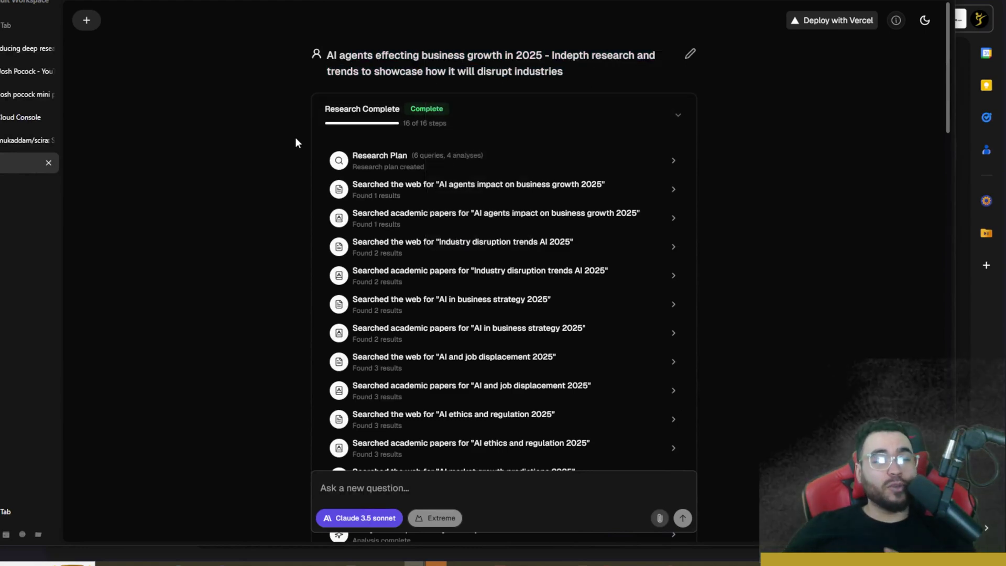
Step: Scroll the AI-agents report down toward its Sources and Answer
scroll(304, 144, down, 8)
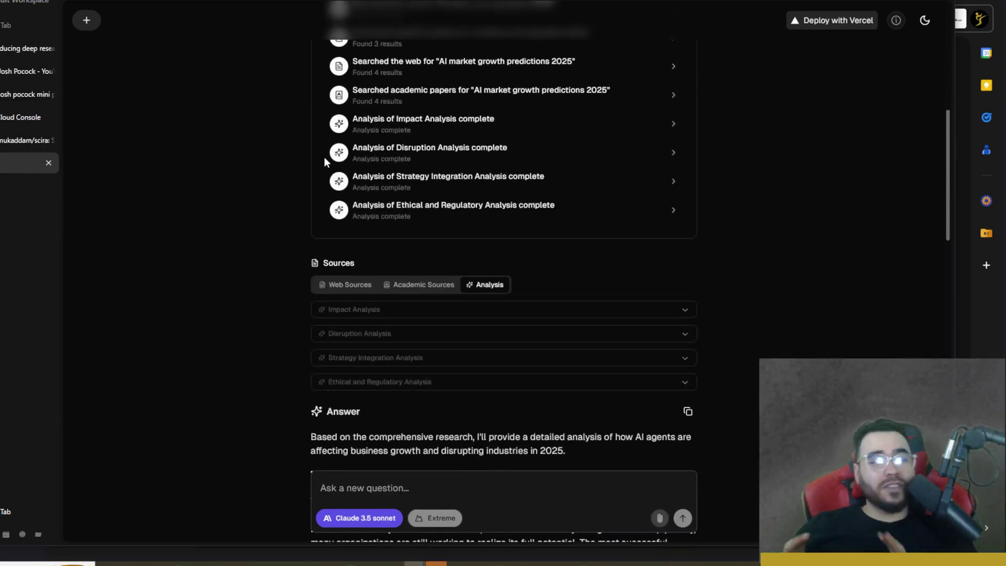